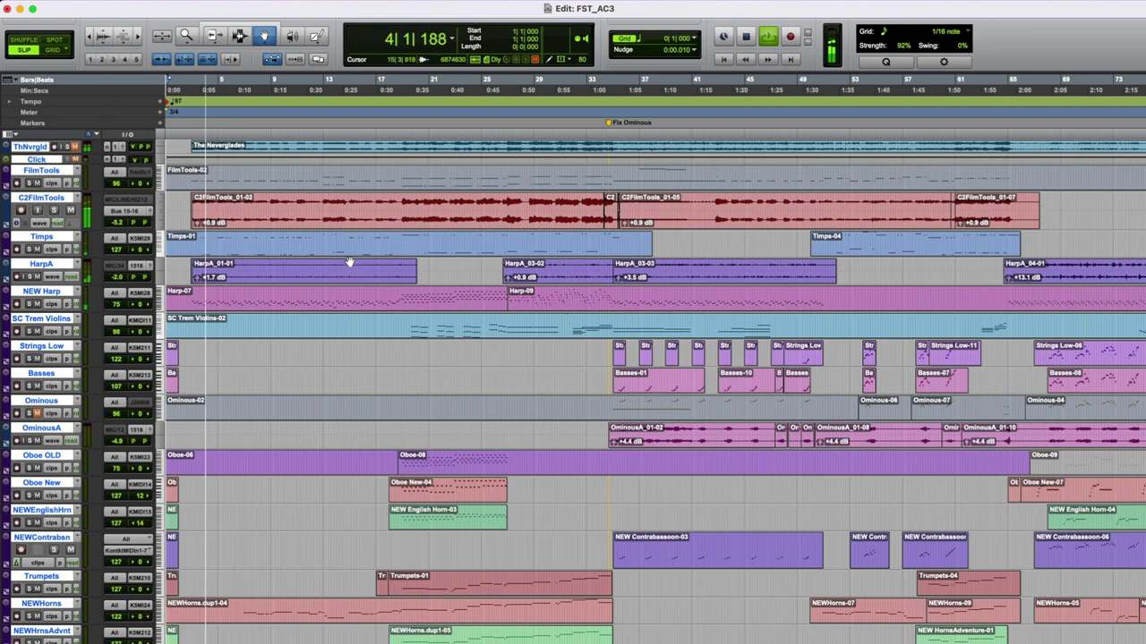
Inspect the FilmTools and NEWHorns parts in the MIDI Editor, enlarging the view and note area.
double_click(265, 184)
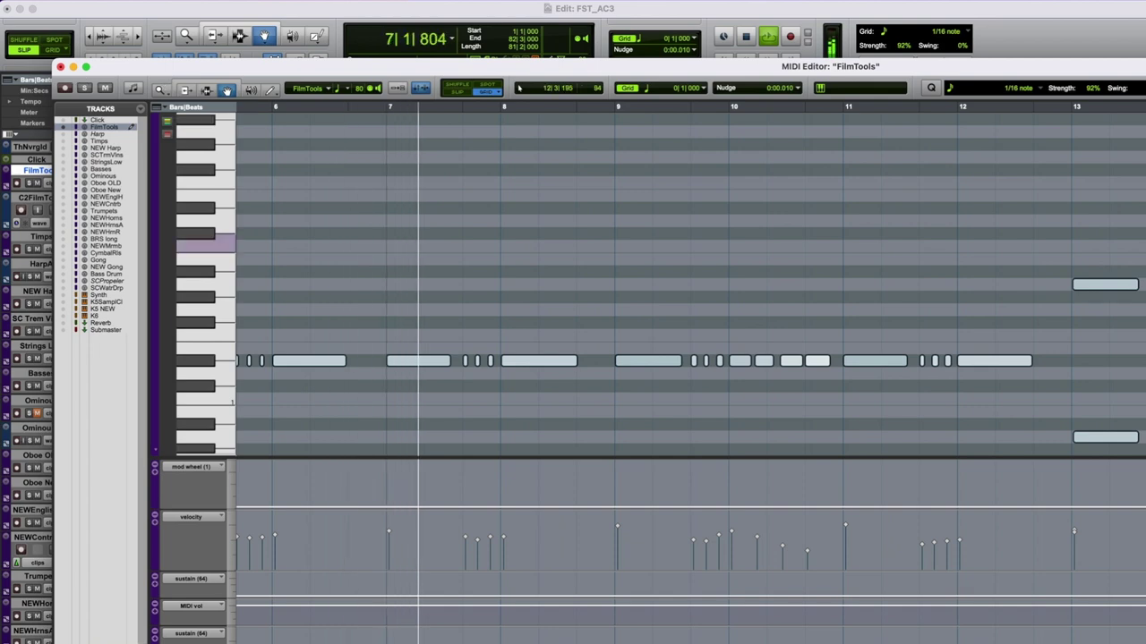
double_click(519, 66)
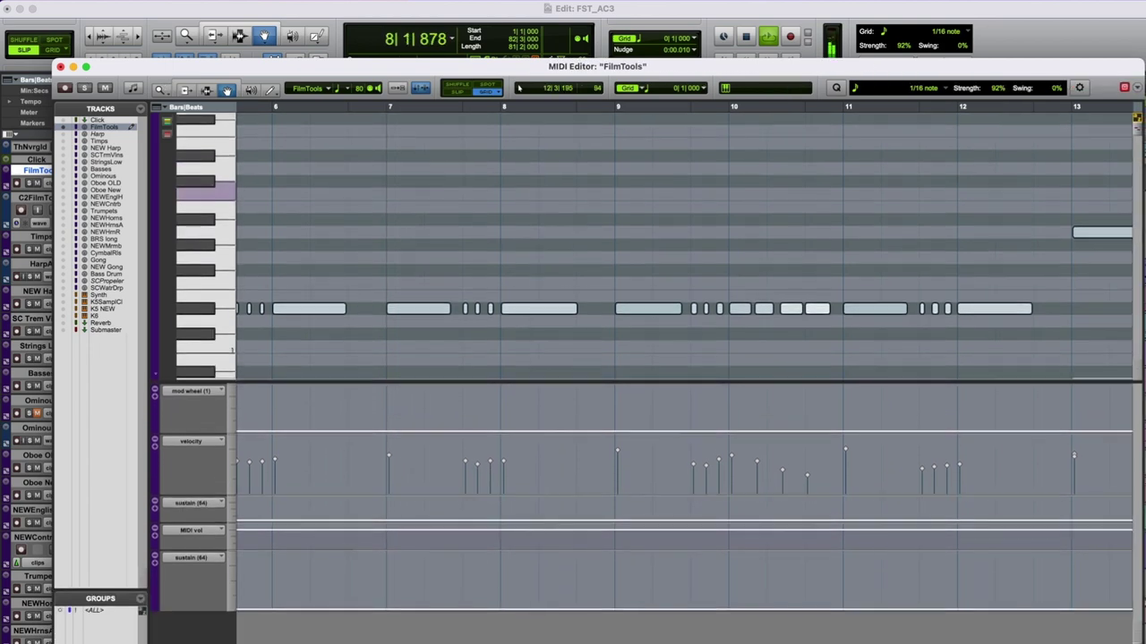
left_click(60, 66)
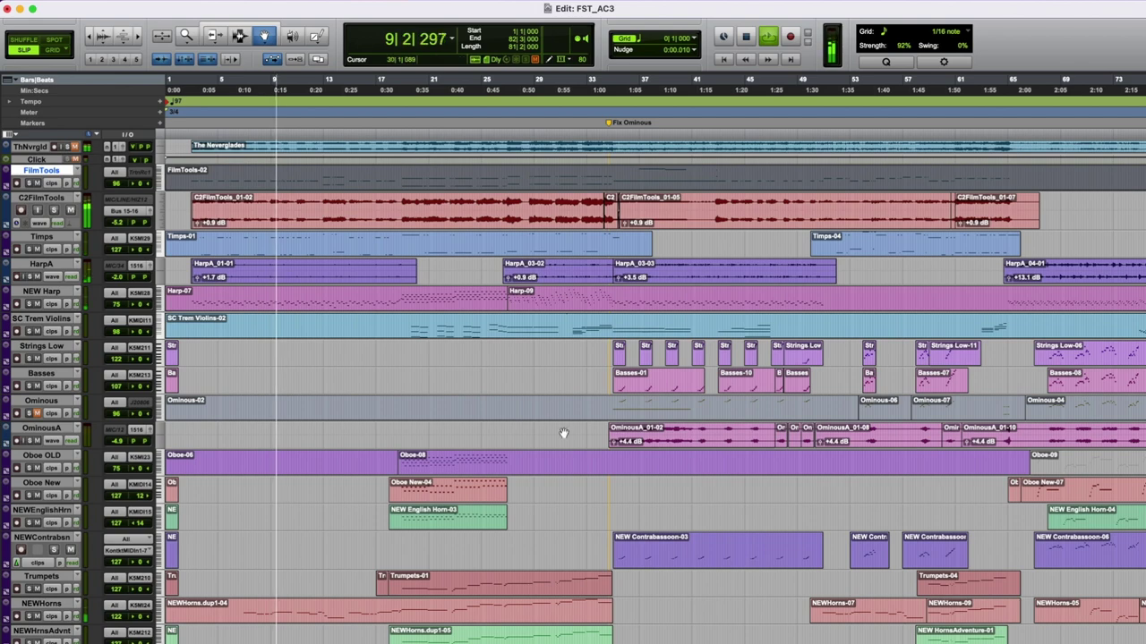
scroll(566, 450, "down", 2)
double_click(307, 555)
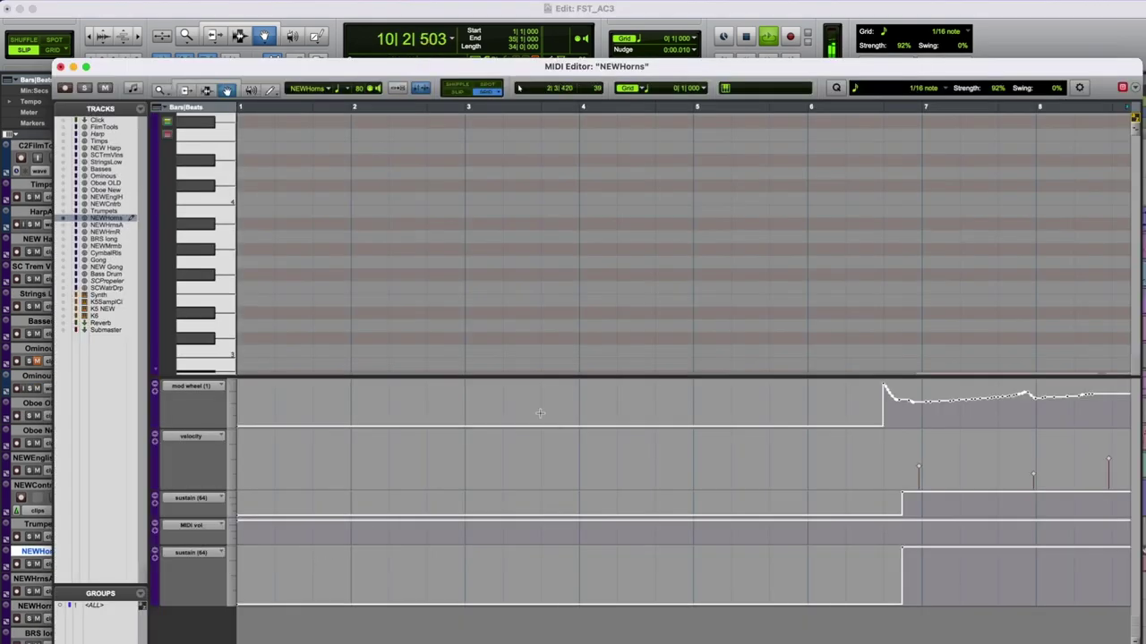
scroll(698, 277, "down", 3)
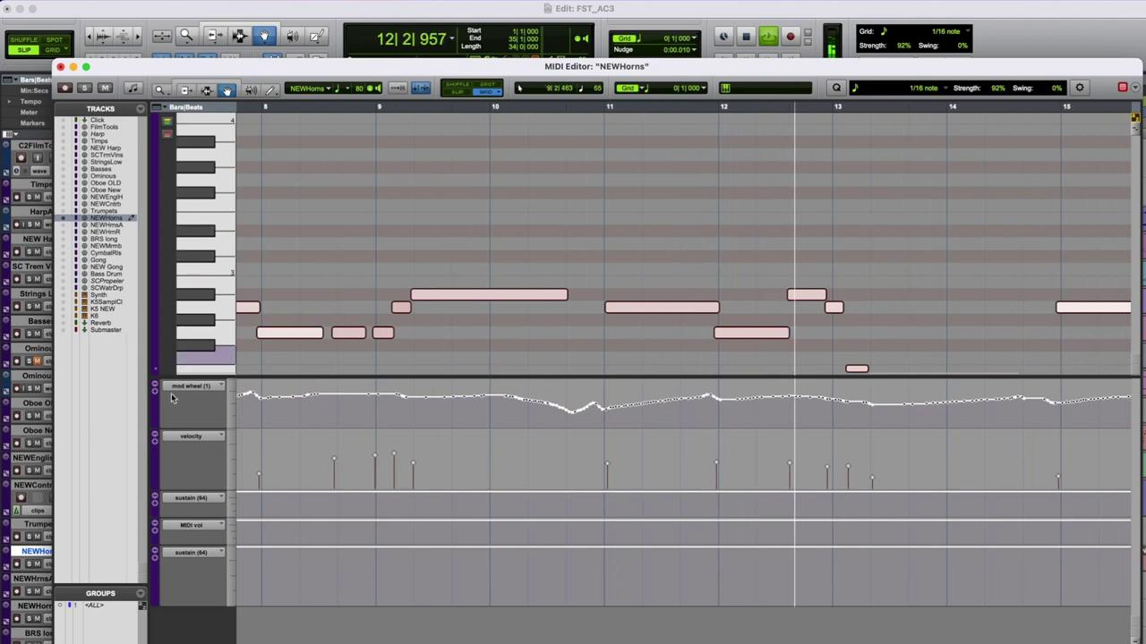
left_click_drag(193, 377, 193, 515)
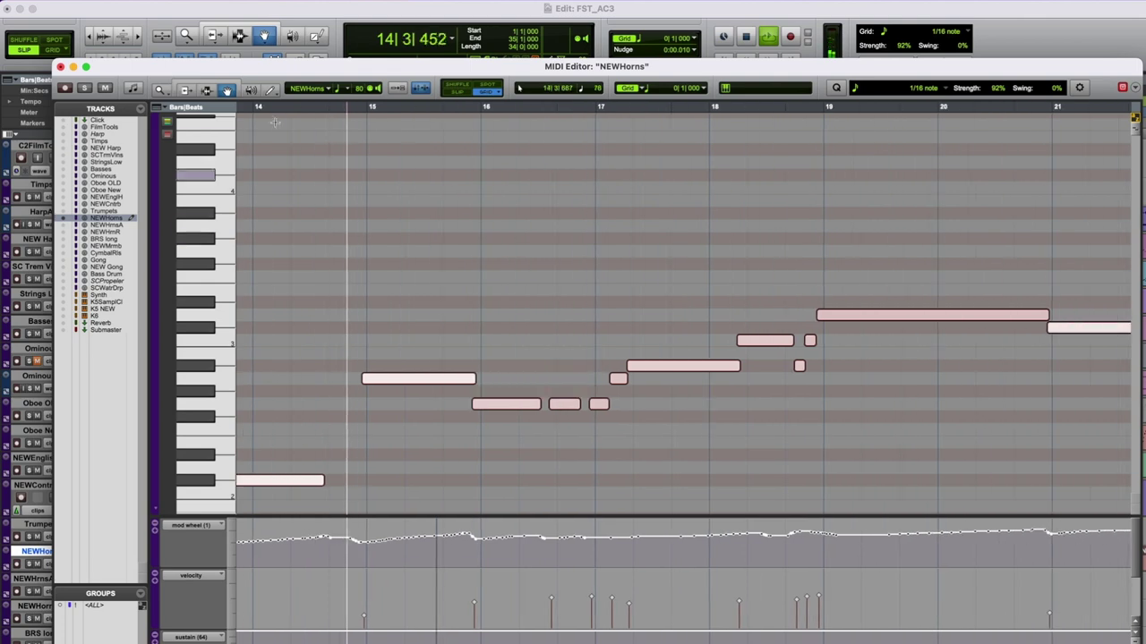
left_click(61, 67)
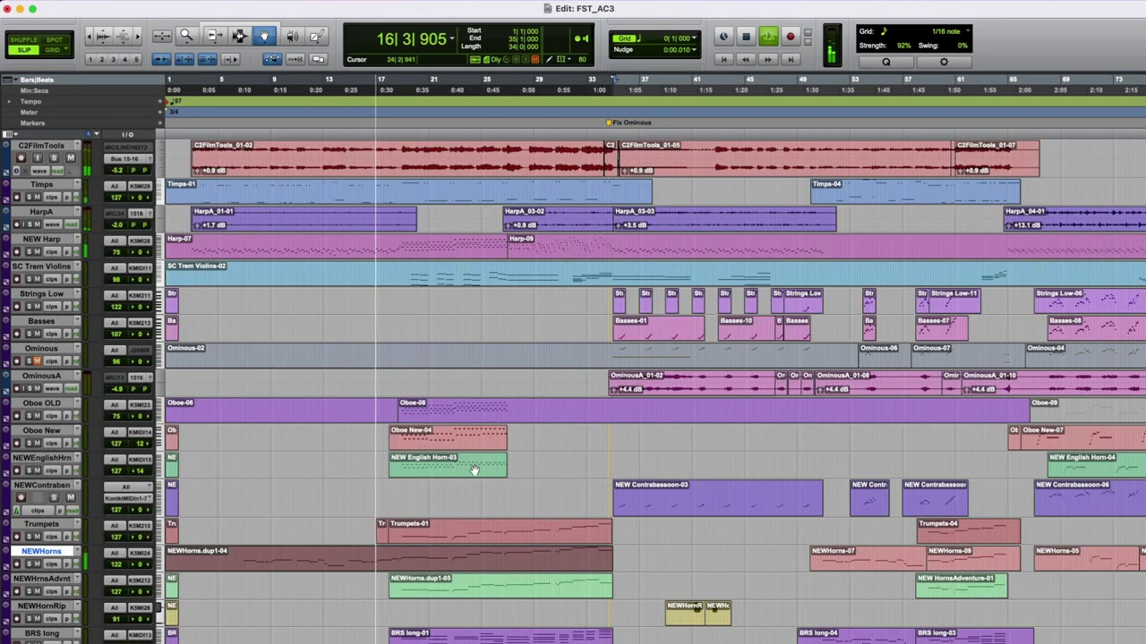
View the Oboe OLD notes together with Oboe New and NEW English Horn.
double_click(449, 414)
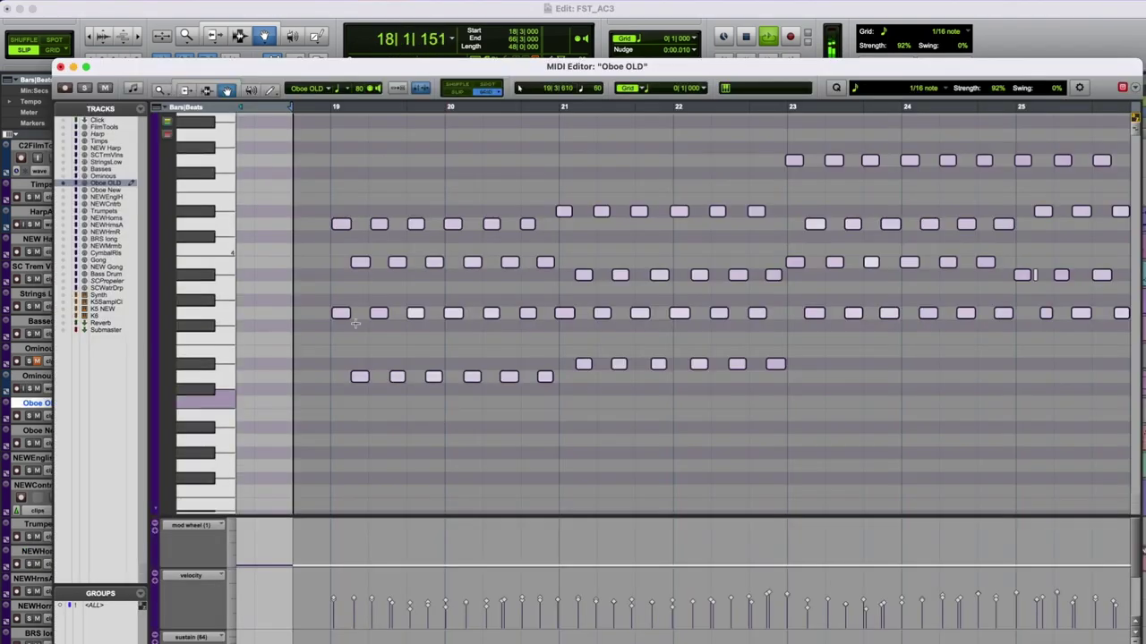
left_click(63, 197)
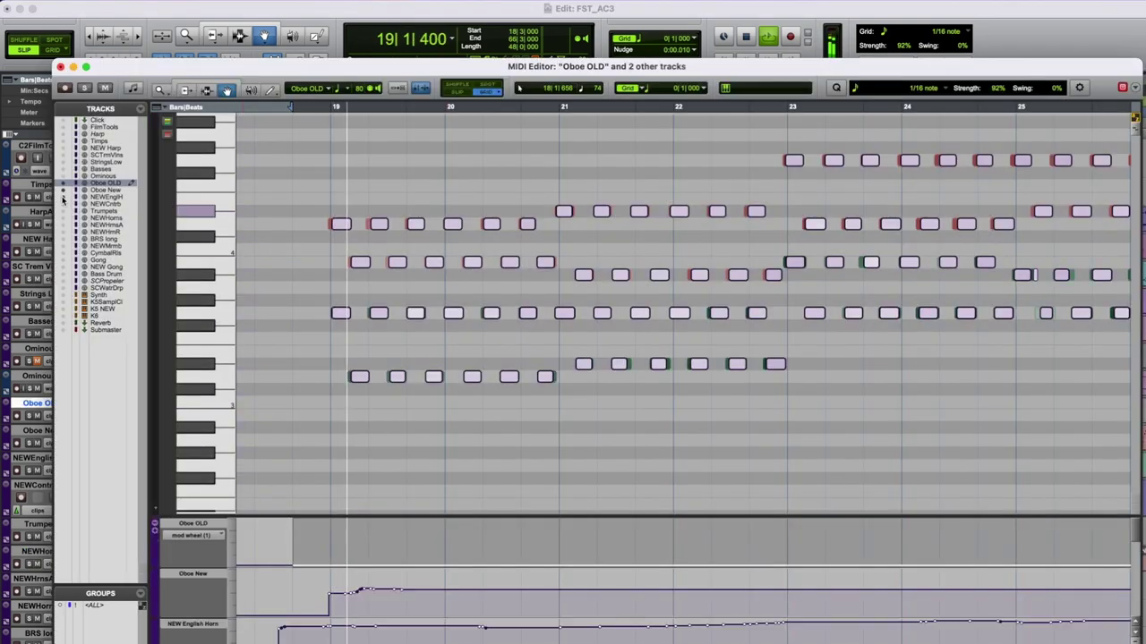
left_click(60, 68)
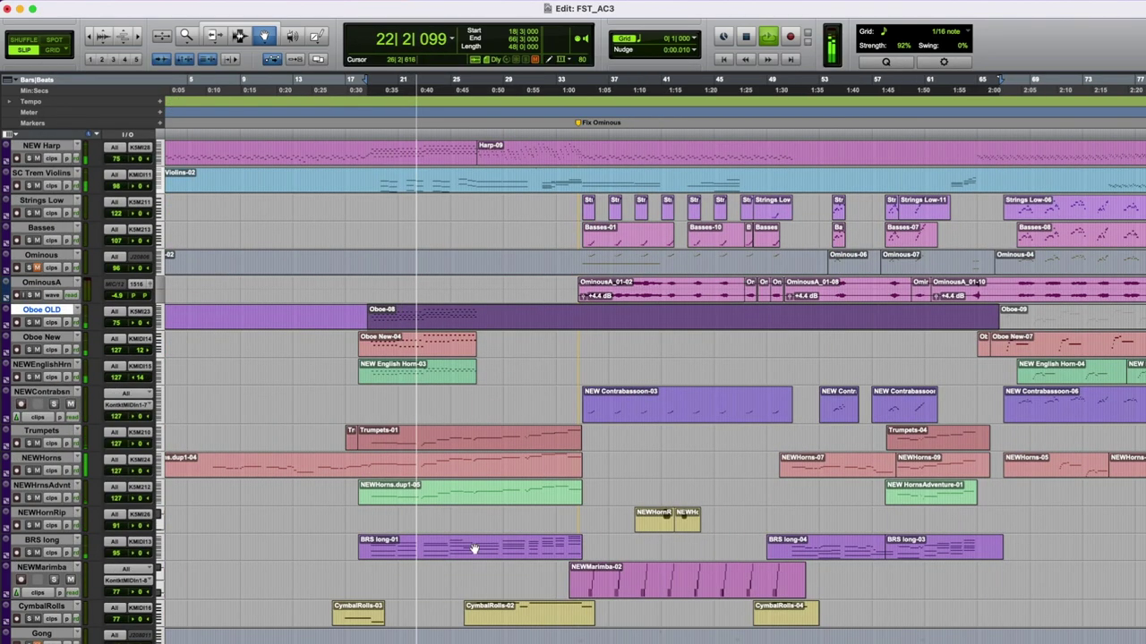
Inspect the BRS long part with the NEWHorns notes overlaid.
double_click(474, 548)
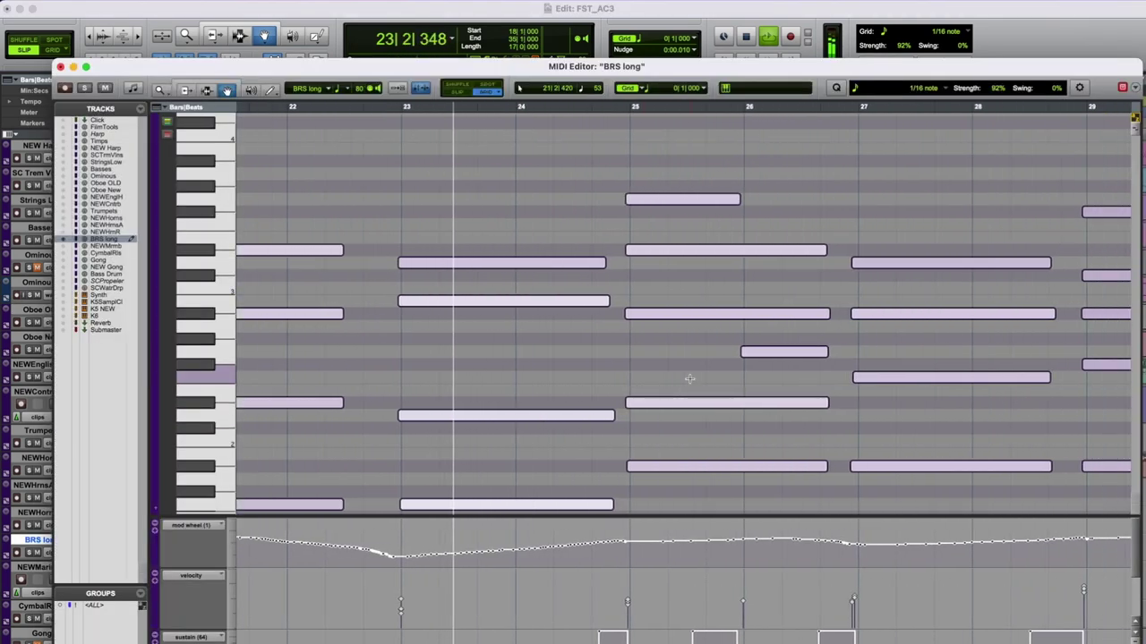
scroll(689, 379, "down", 3)
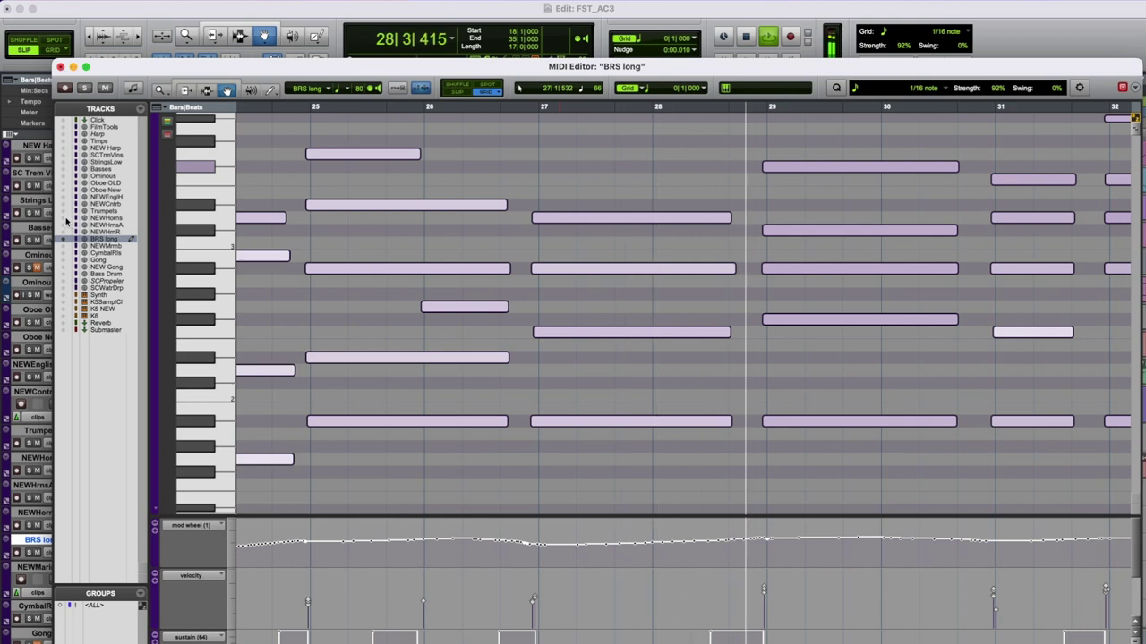
key("shift+p")
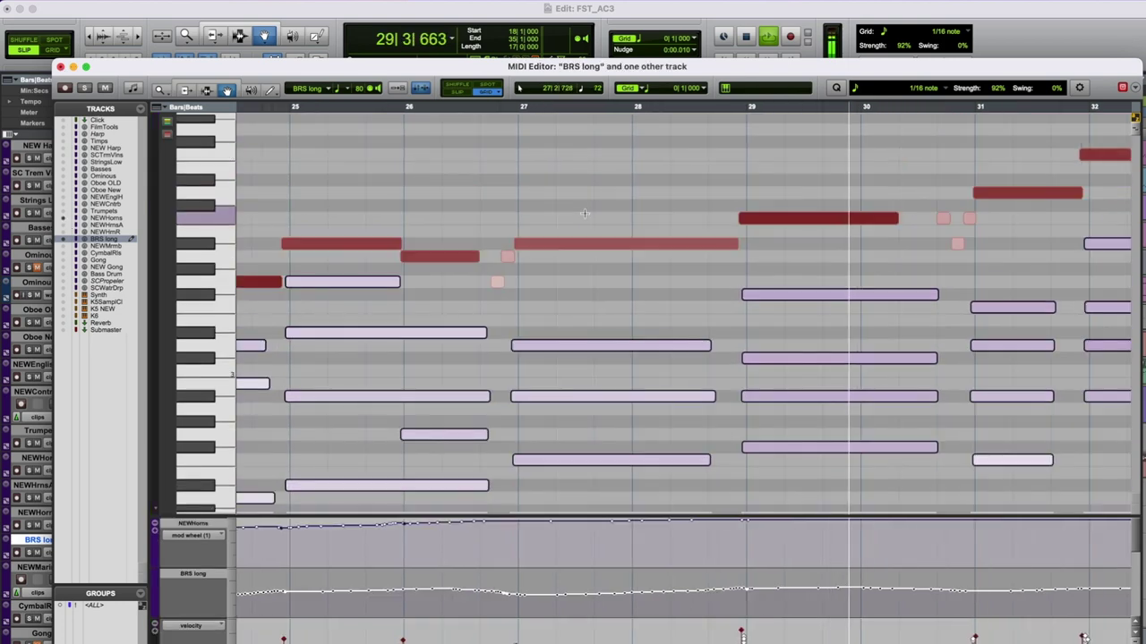
scroll(573, 219, "down", 2)
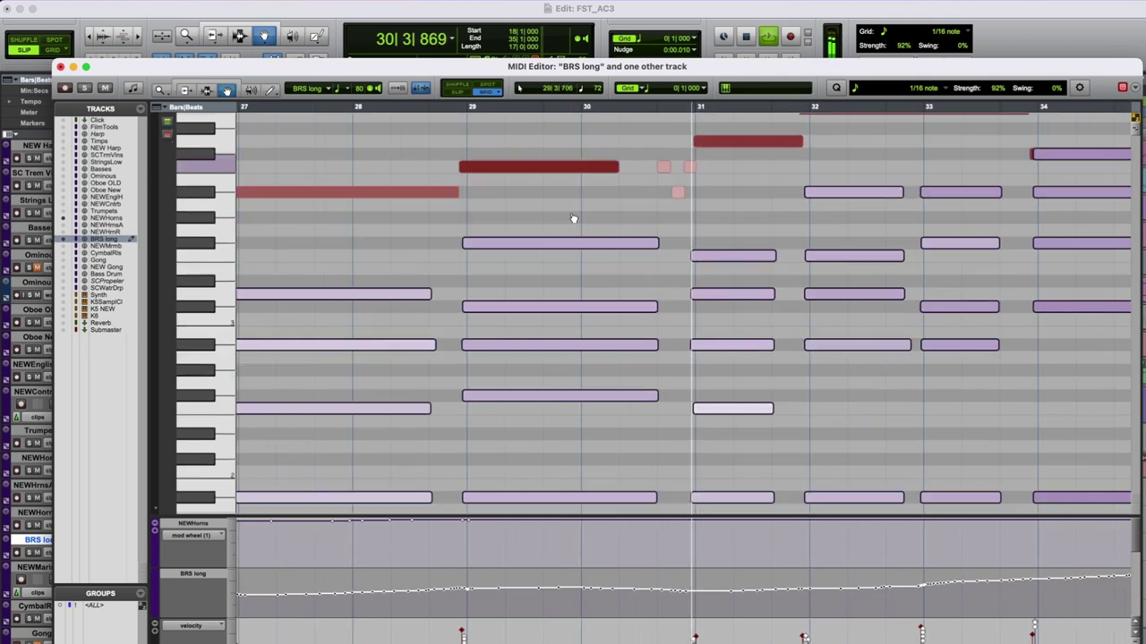
scroll(573, 218, "up", 3)
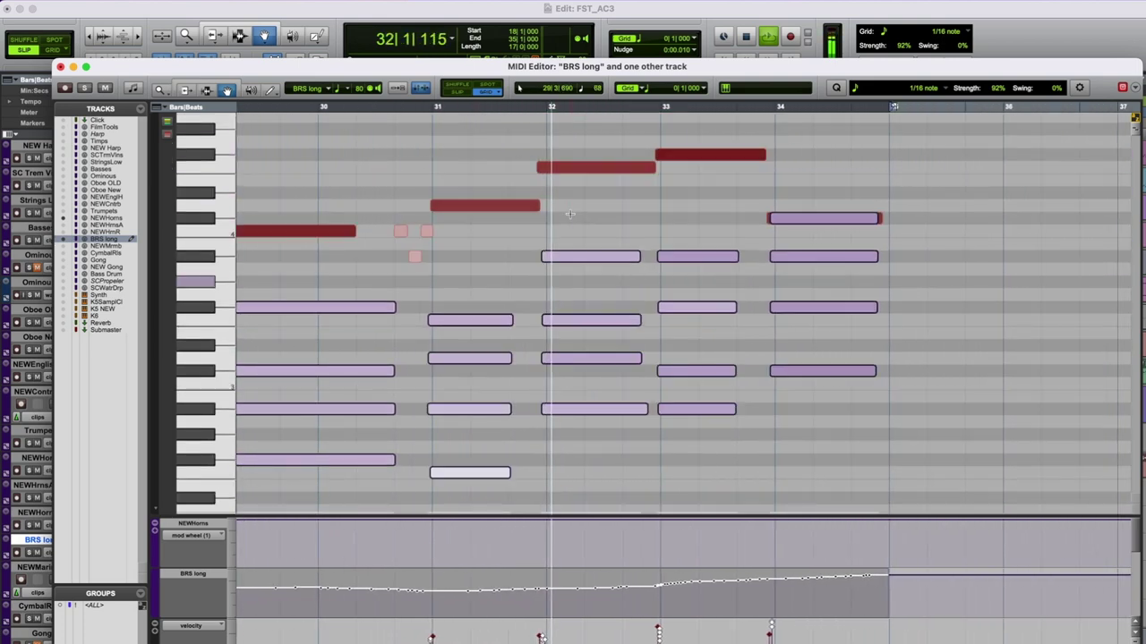
left_click(60, 67)
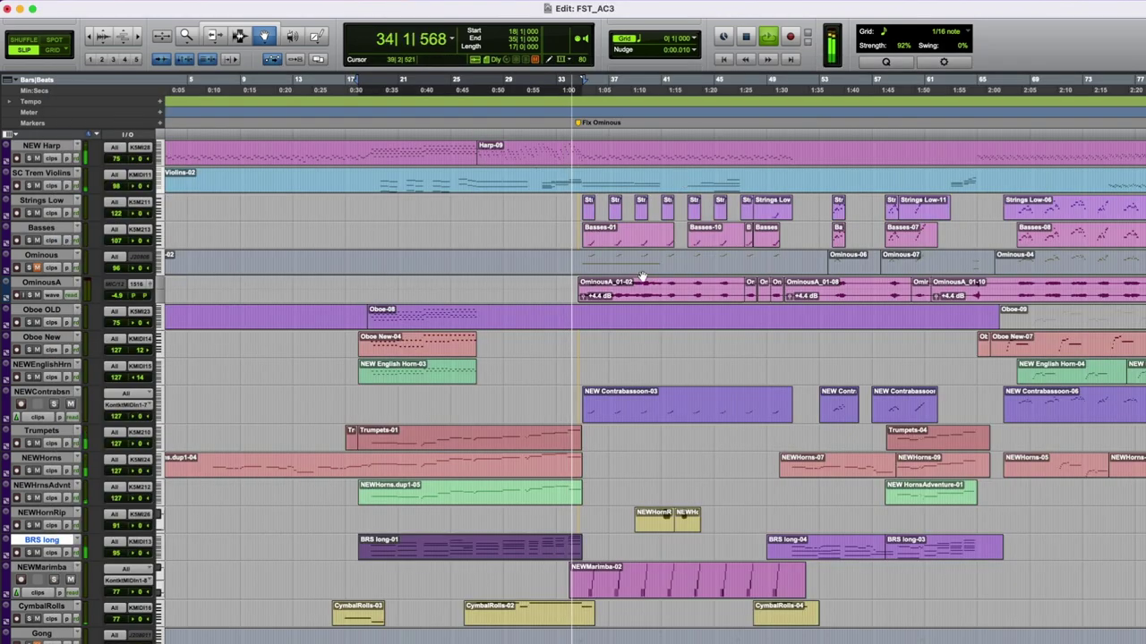
Inspect the Basses and SC Trem Violins parts in the MIDI Editor.
double_click(613, 240)
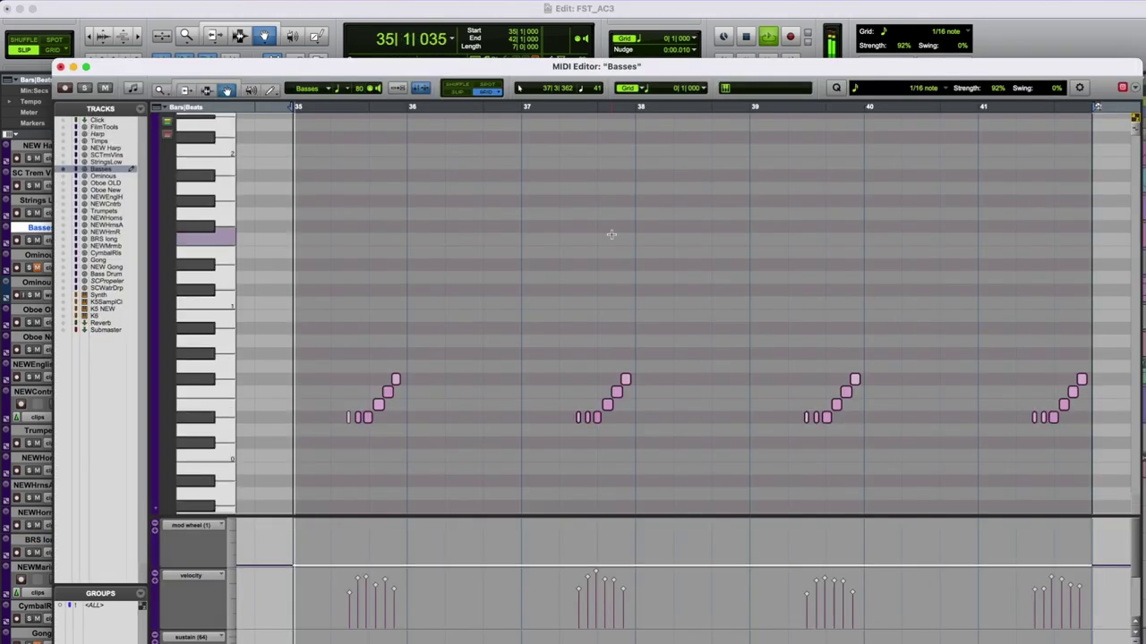
left_click(60, 67)
double_click(631, 184)
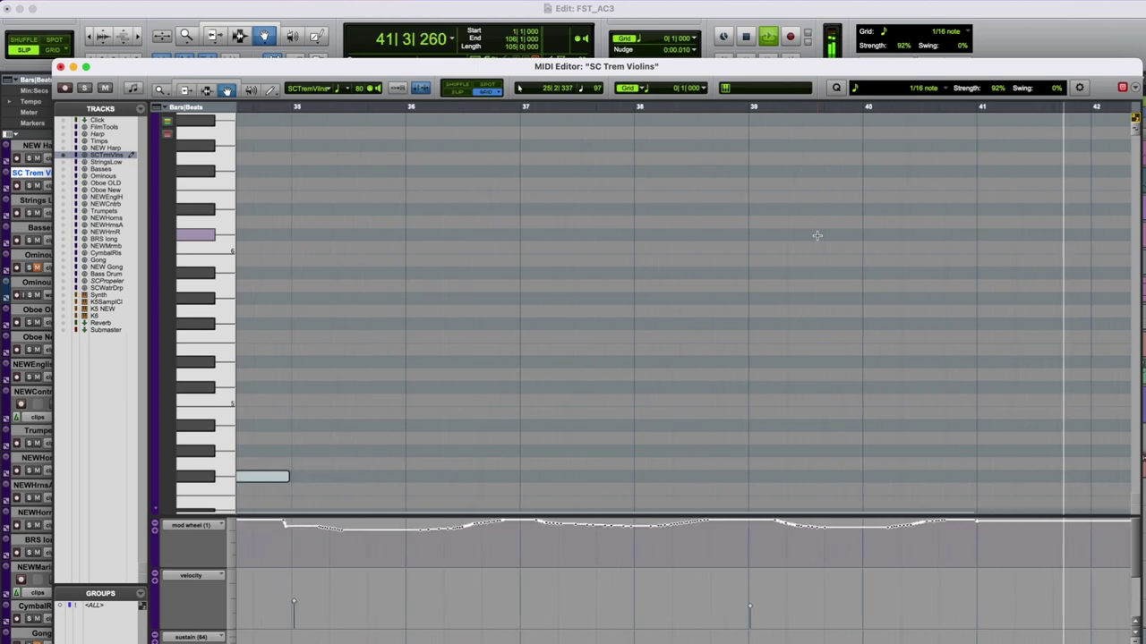
scroll(817, 235, "down", 3)
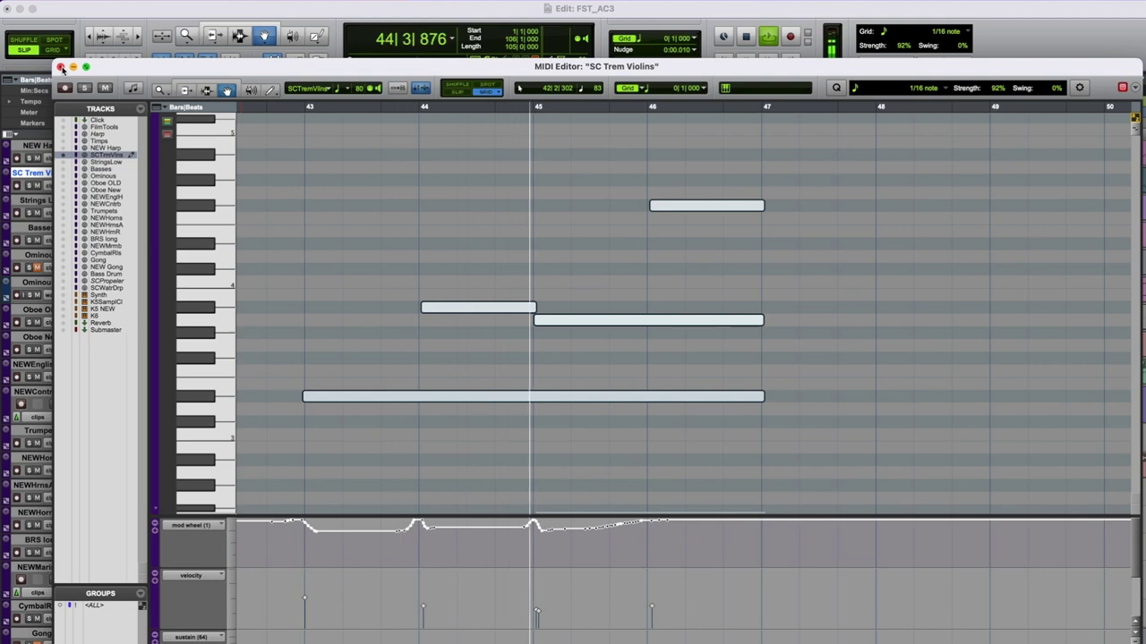
left_click(61, 67)
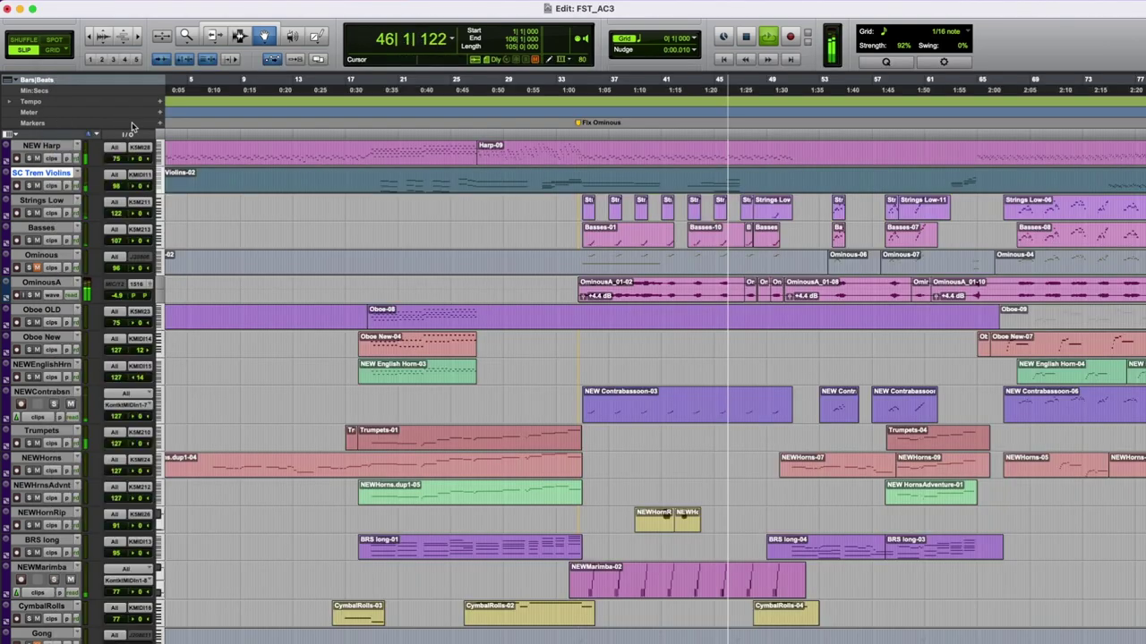
Inspect the NEW Harp part's notes, scrolling across its length.
scroll(779, 515, "down", 2)
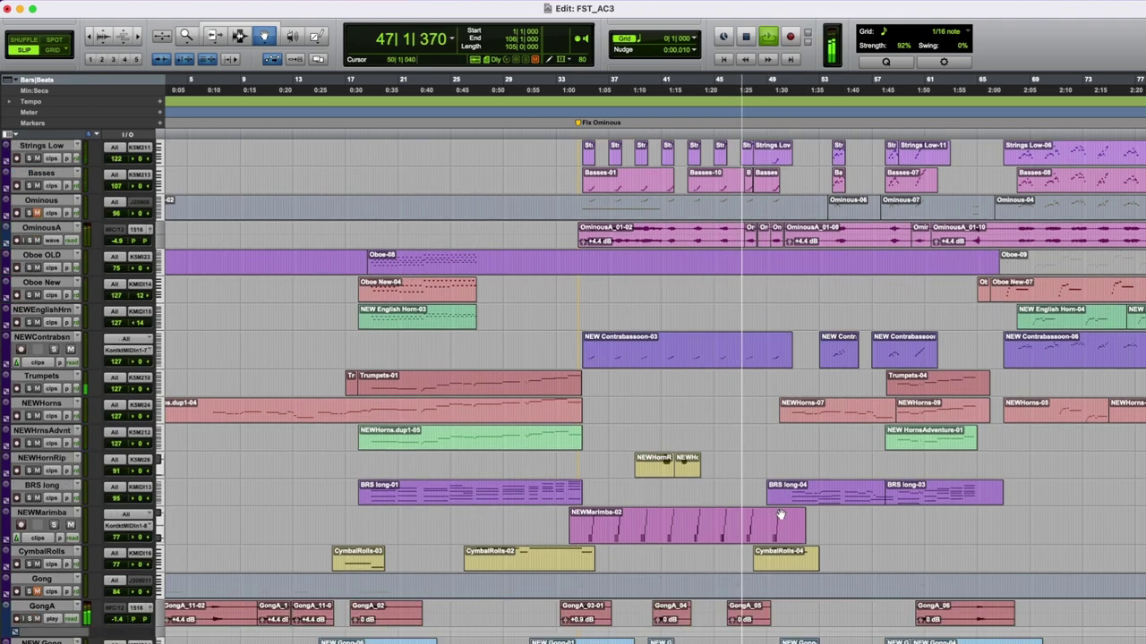
scroll(906, 488, "right", 5)
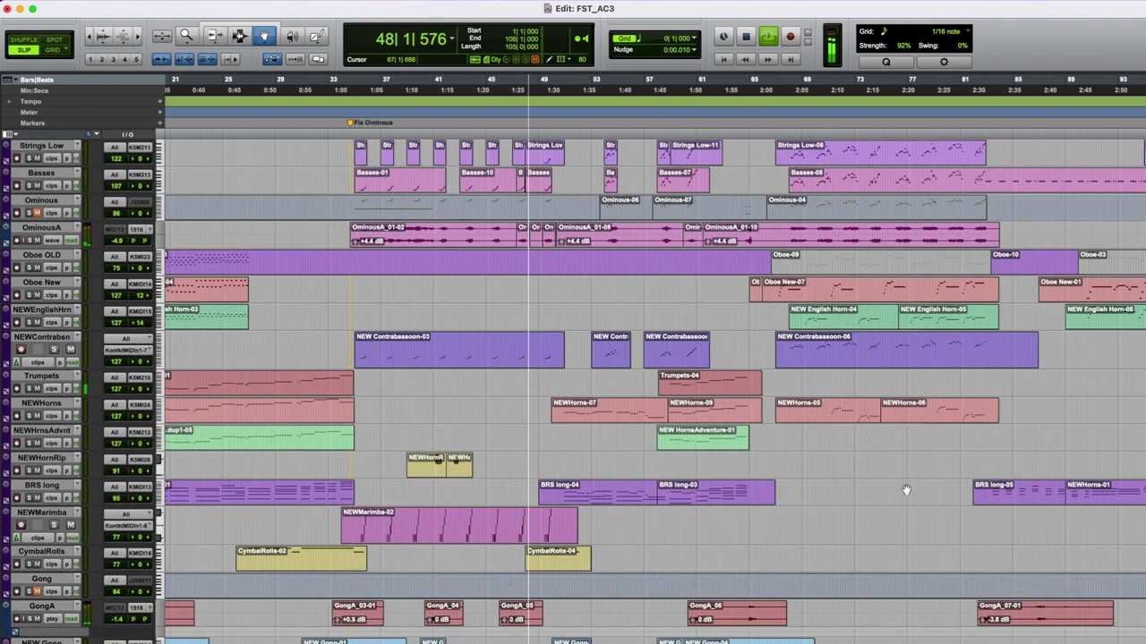
scroll(906, 488, "up", 3)
scroll(753, 510, "up", 4)
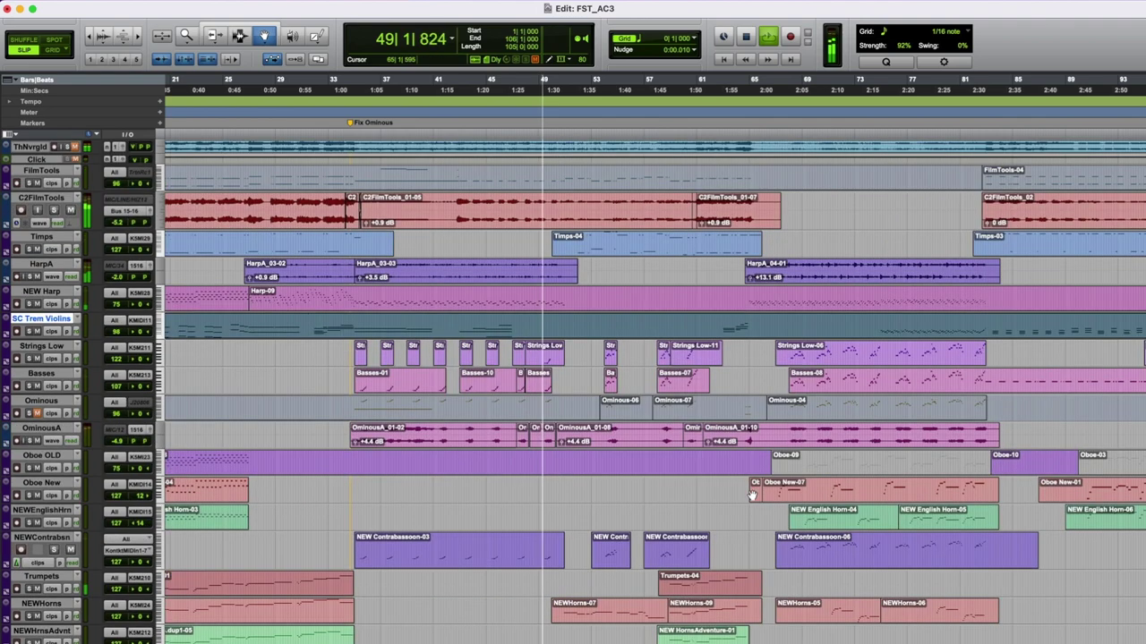
double_click(535, 302)
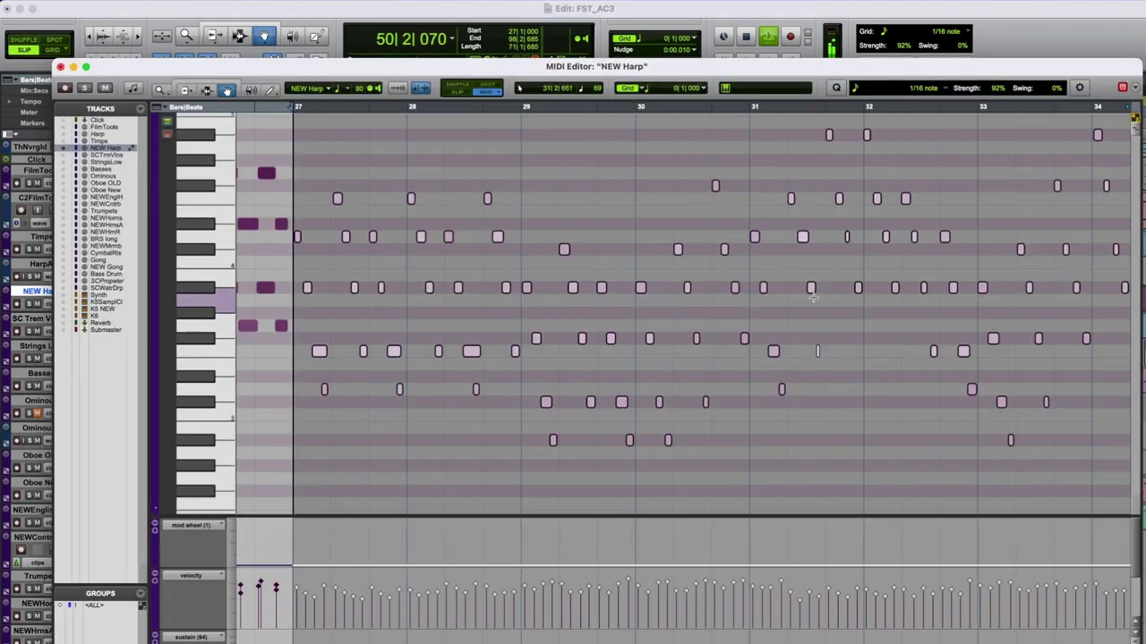
scroll(812, 297, "right", 3)
scroll(805, 294, "right", 5)
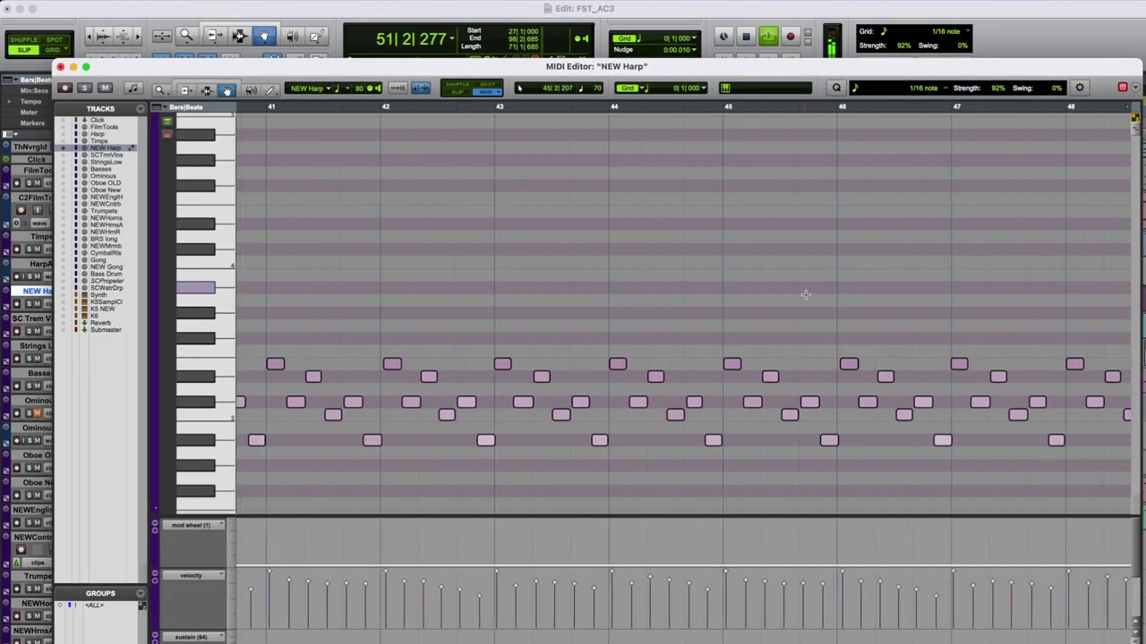
scroll(792, 291, "left", 1)
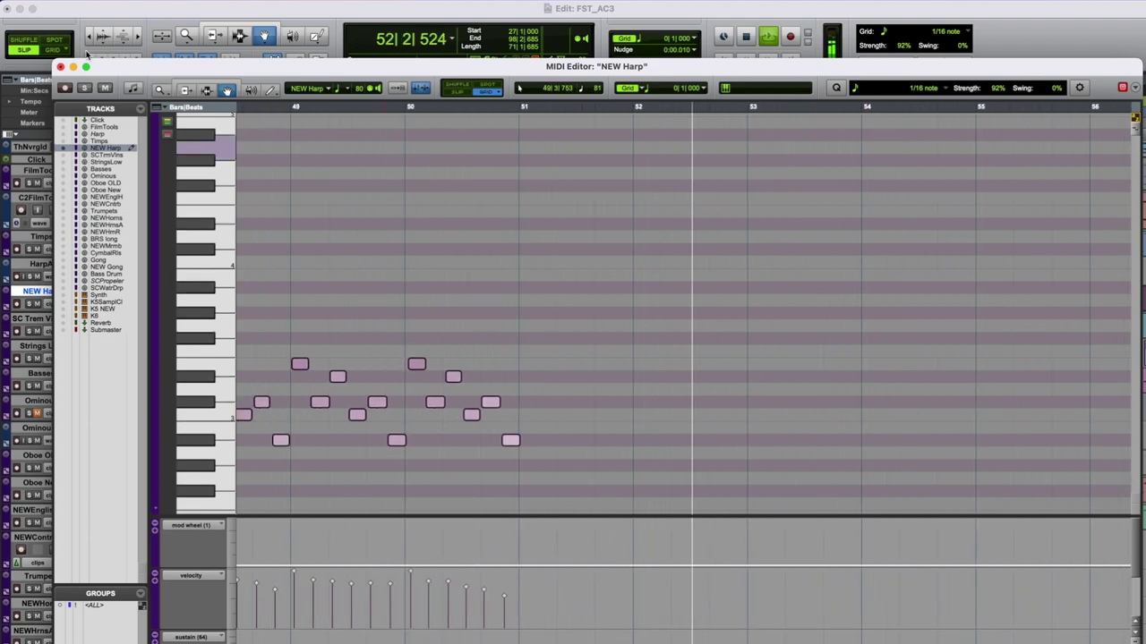
left_click(60, 67)
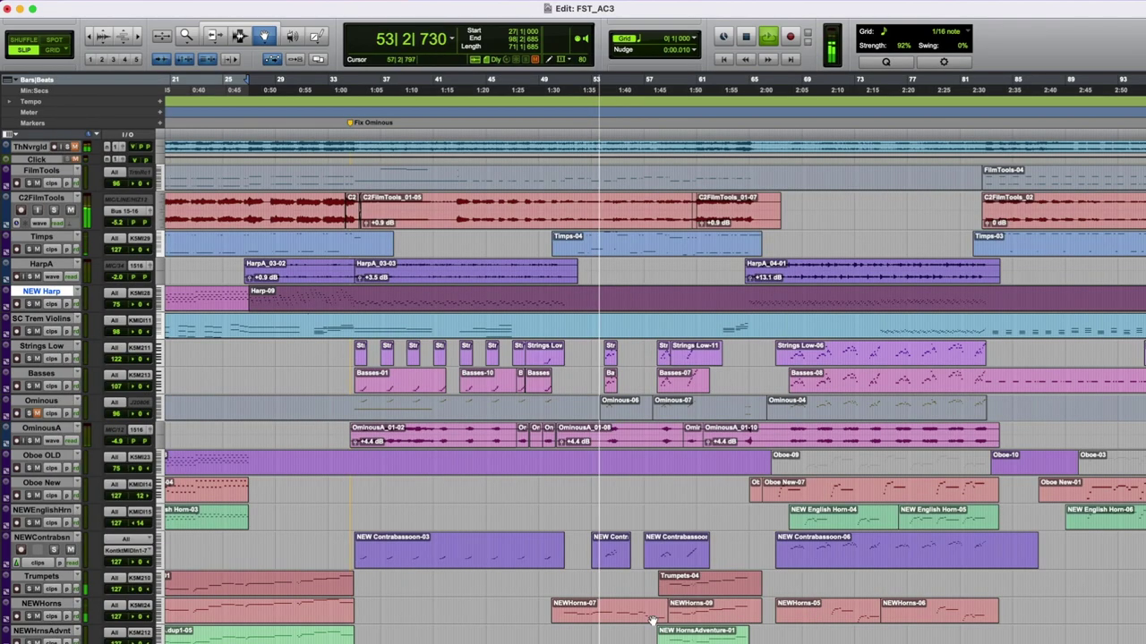
Inspect the BRS long brass part and the Trumpets-04 clip in the MIDI Editor.
scroll(651, 618, "down", 4)
double_click(627, 567)
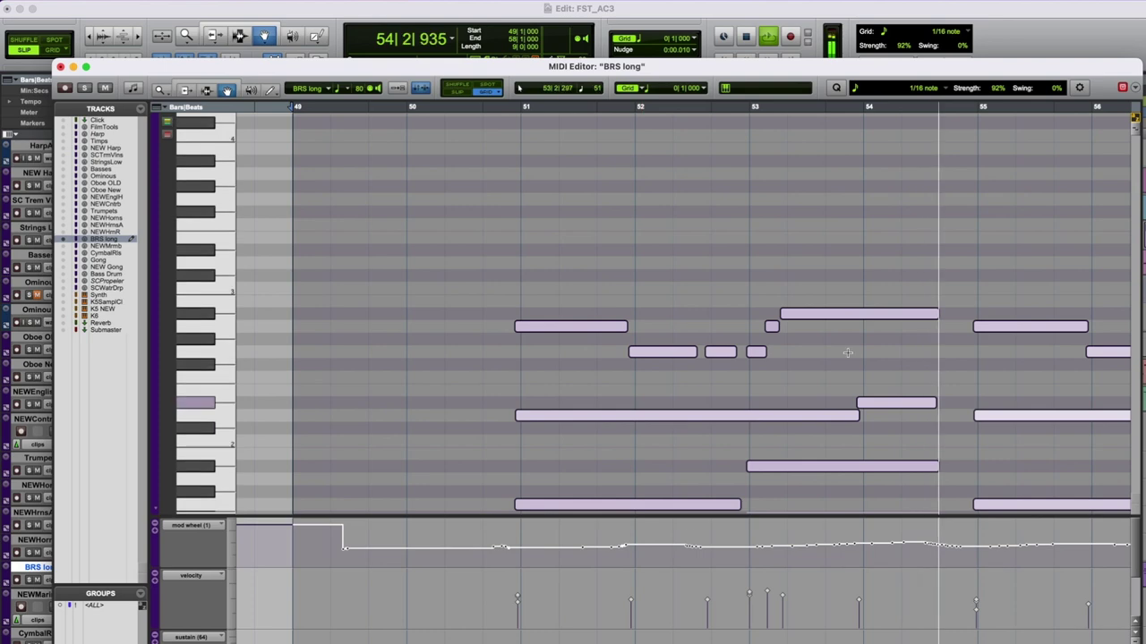
scroll(886, 322, "right", 3)
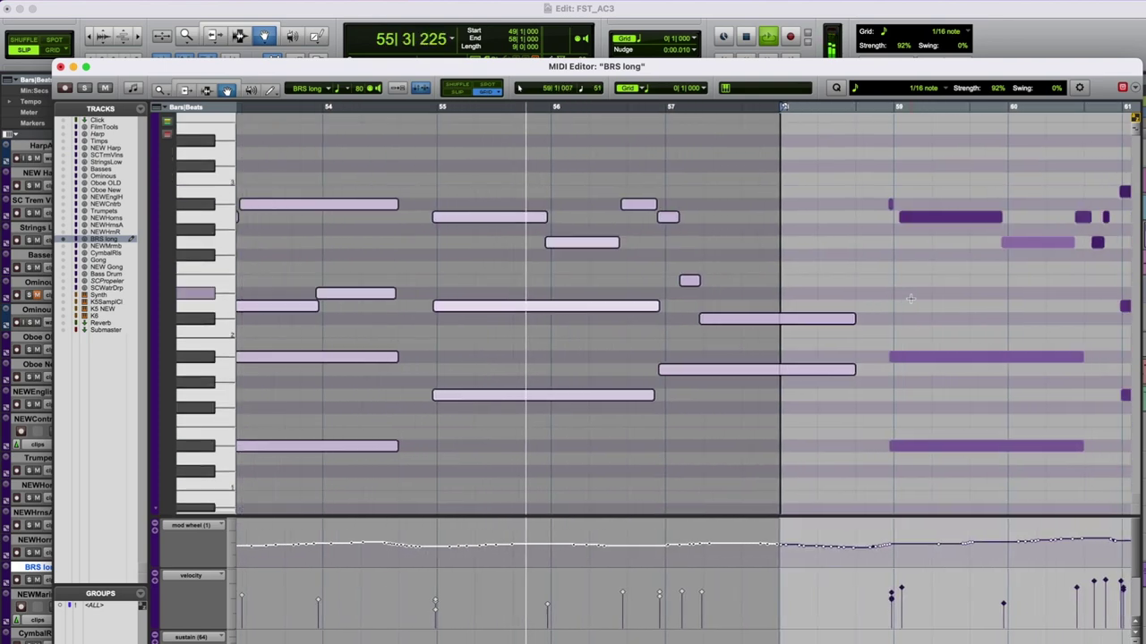
scroll(910, 298, "right", 2)
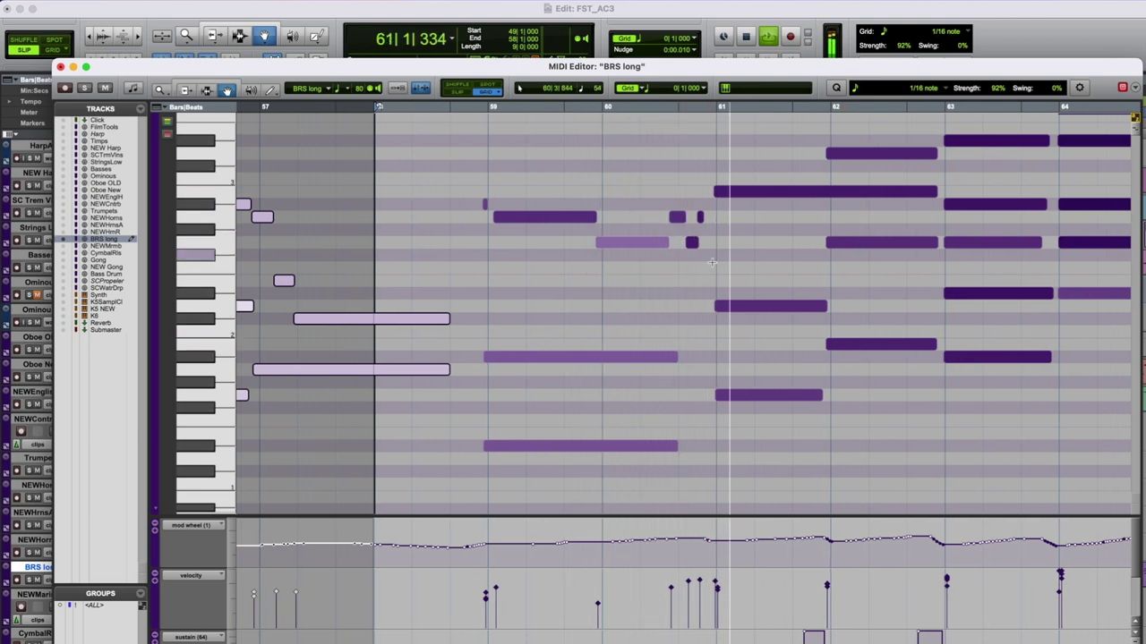
left_click(60, 67)
double_click(706, 458)
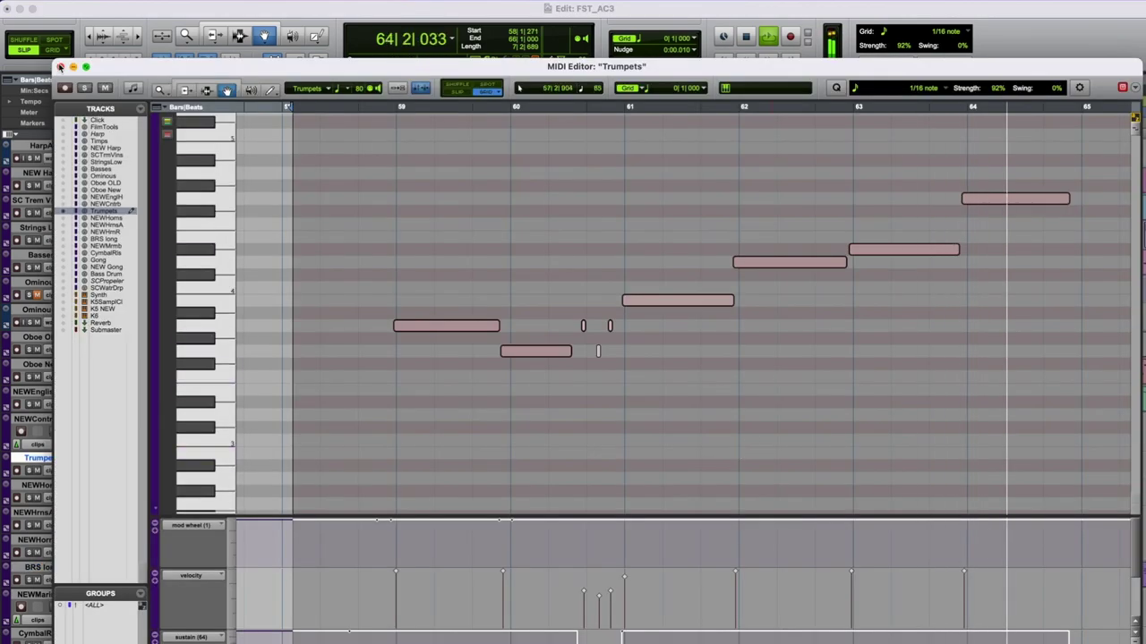
left_click(60, 68)
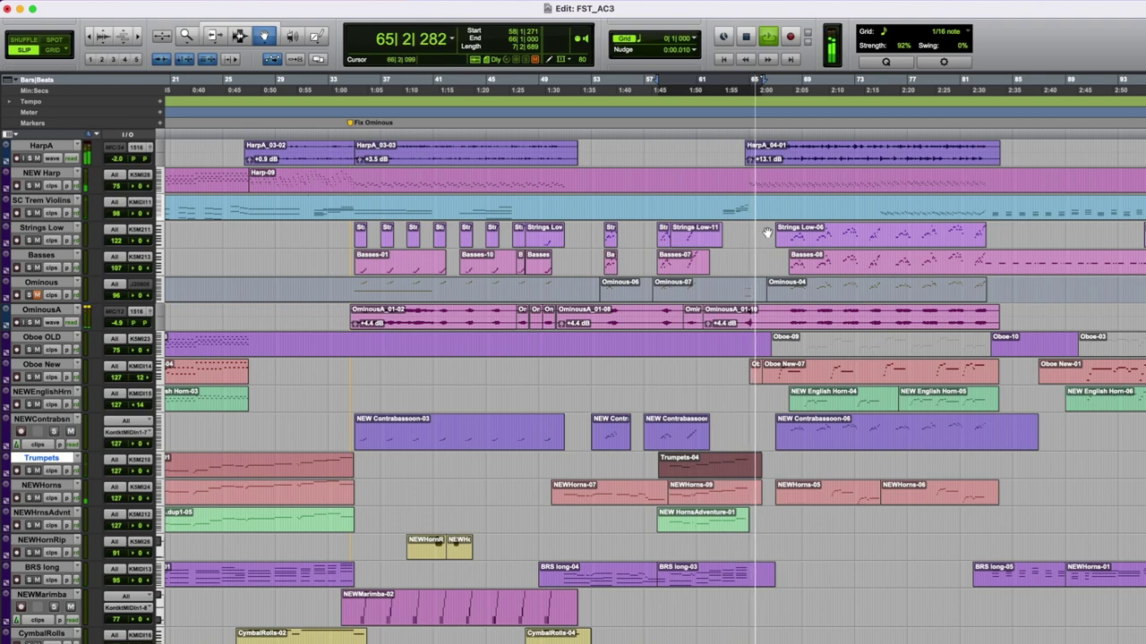
double_click(772, 185)
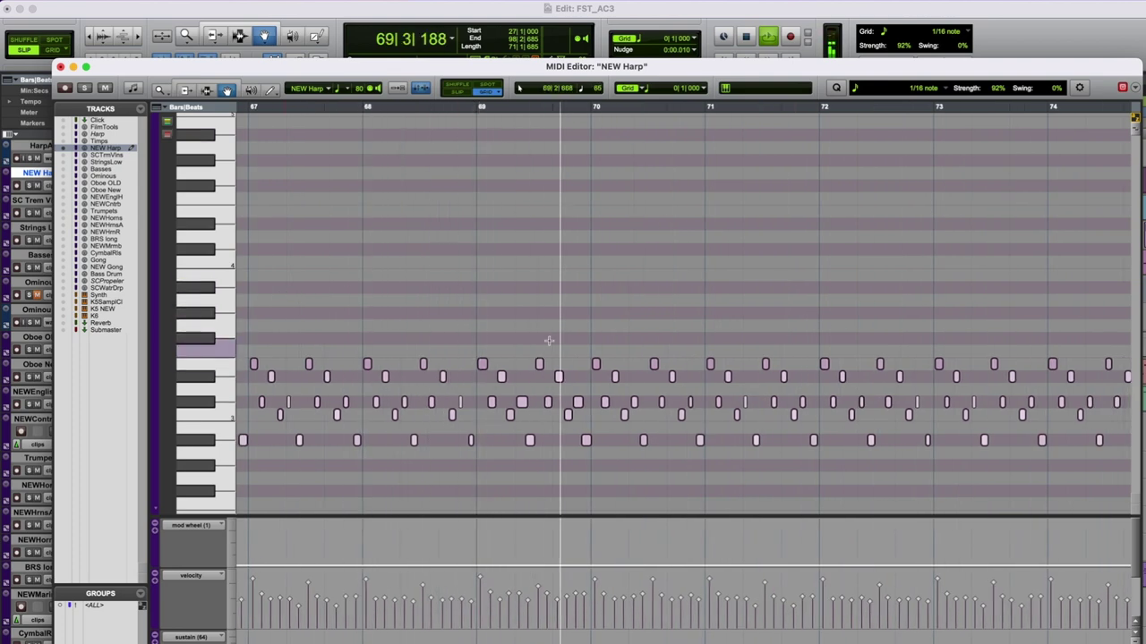
left_click(60, 67)
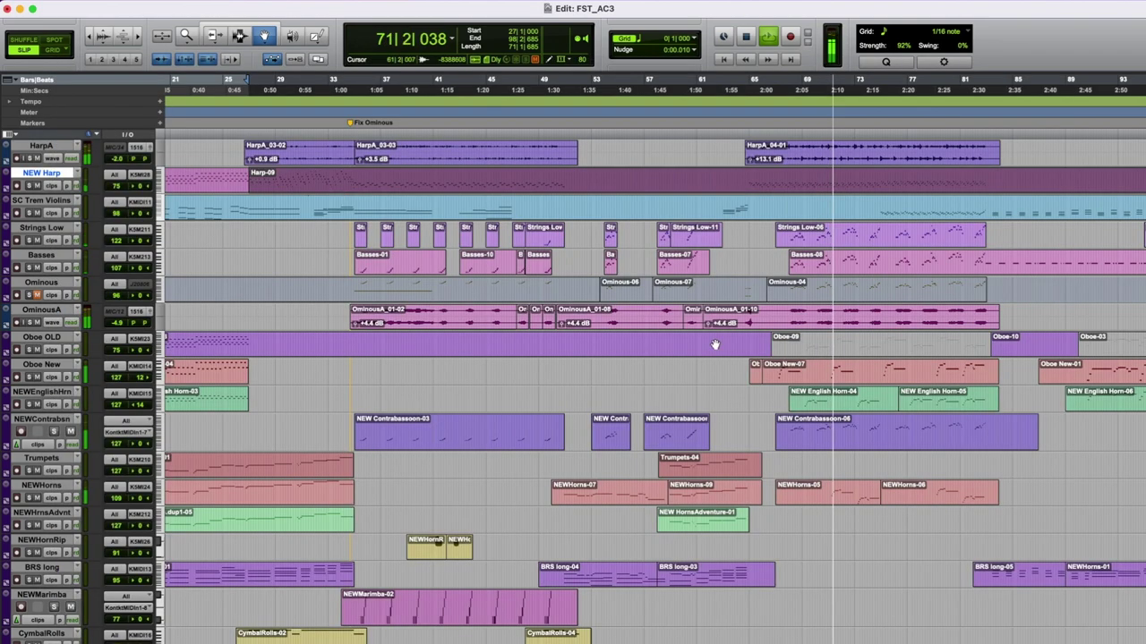
left_click(855, 380)
left_click(850, 403, "shift")
key("ctrl+equal")
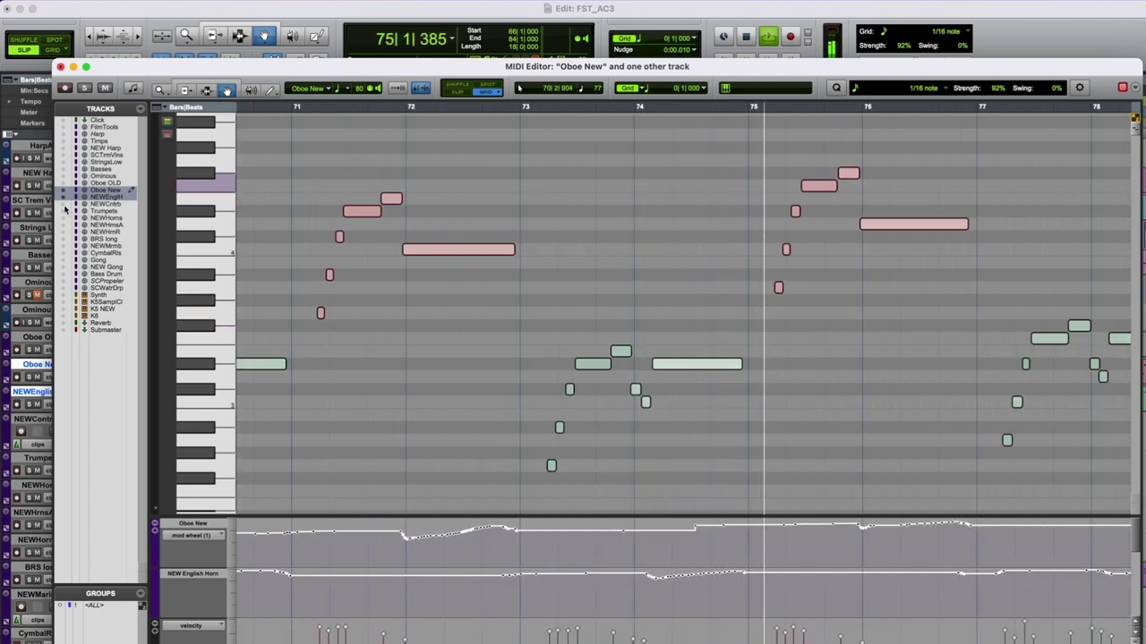
scroll(759, 268, "right", 10)
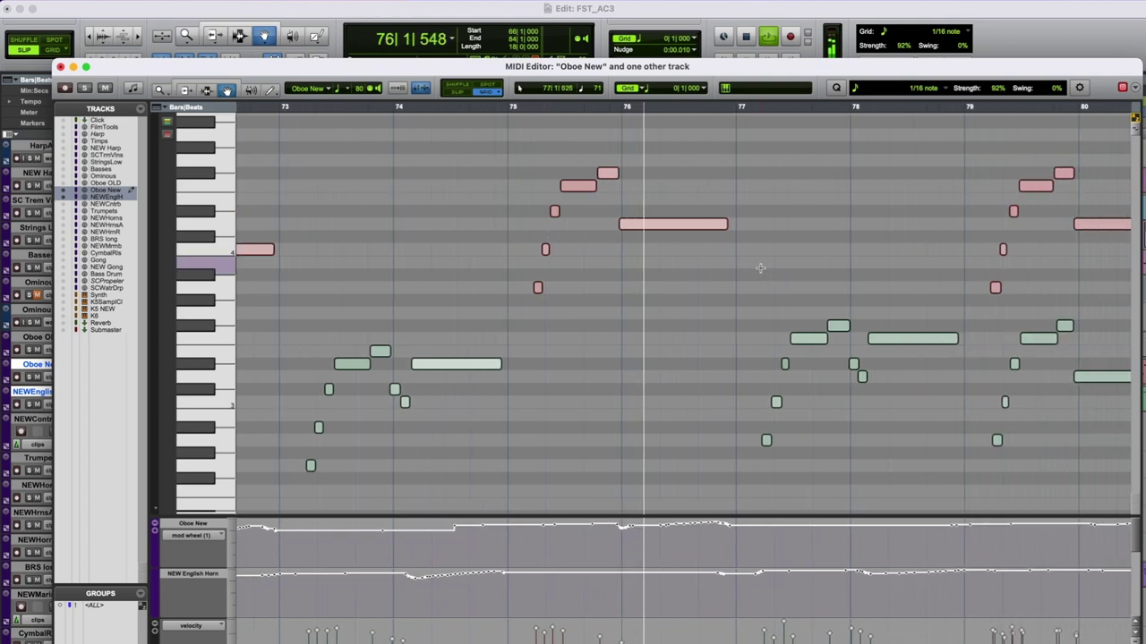
scroll(759, 268, "right", 5)
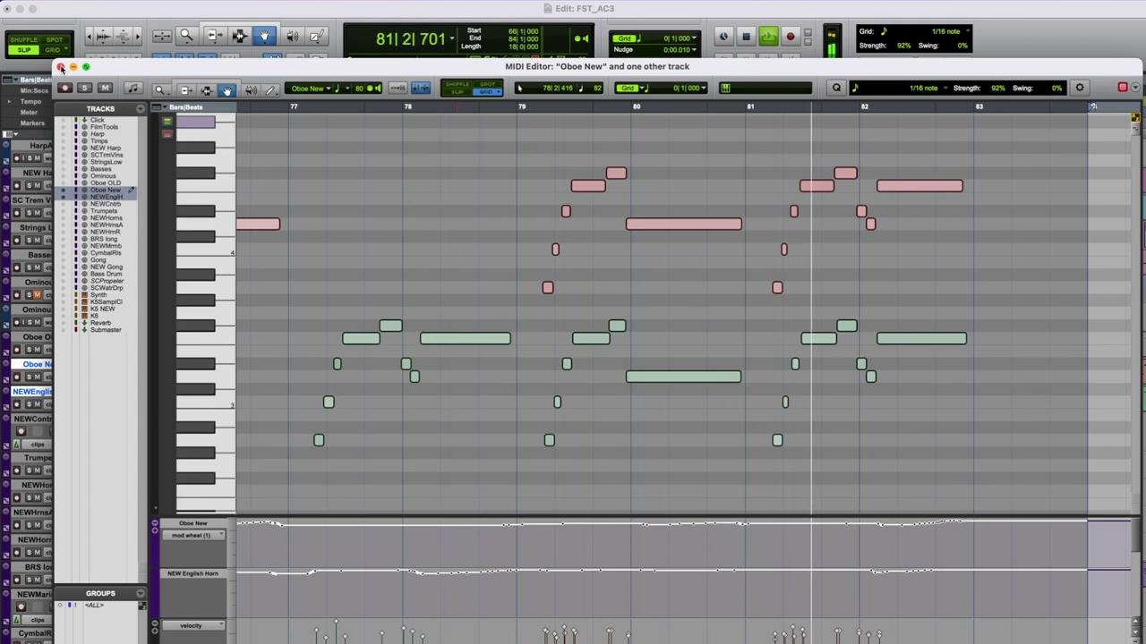
left_click(60, 68)
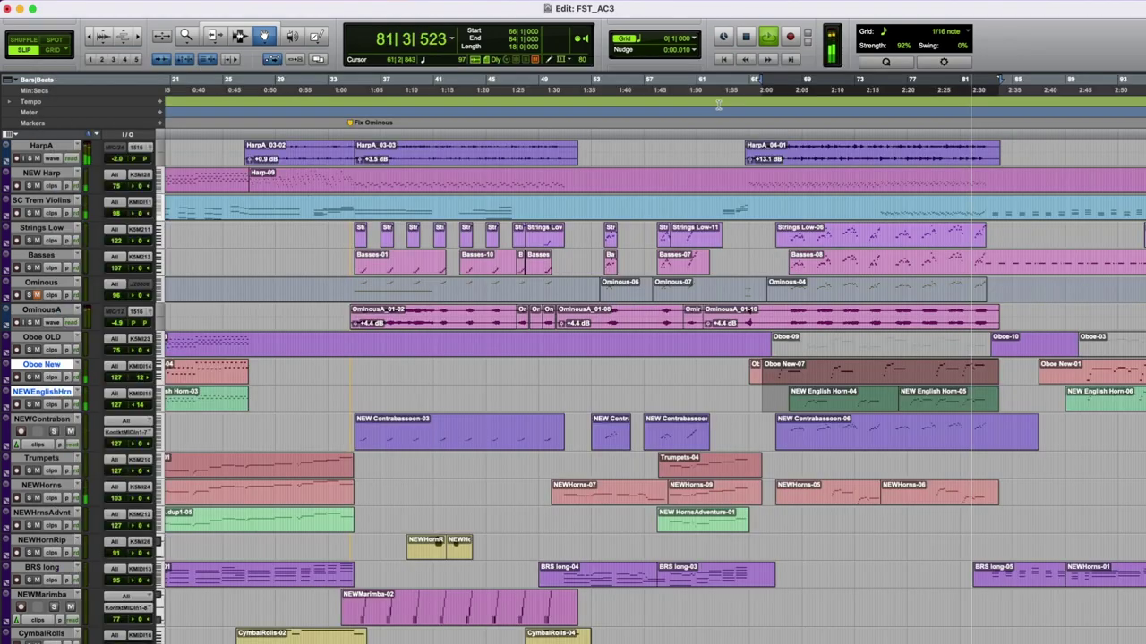
double_click(1032, 216)
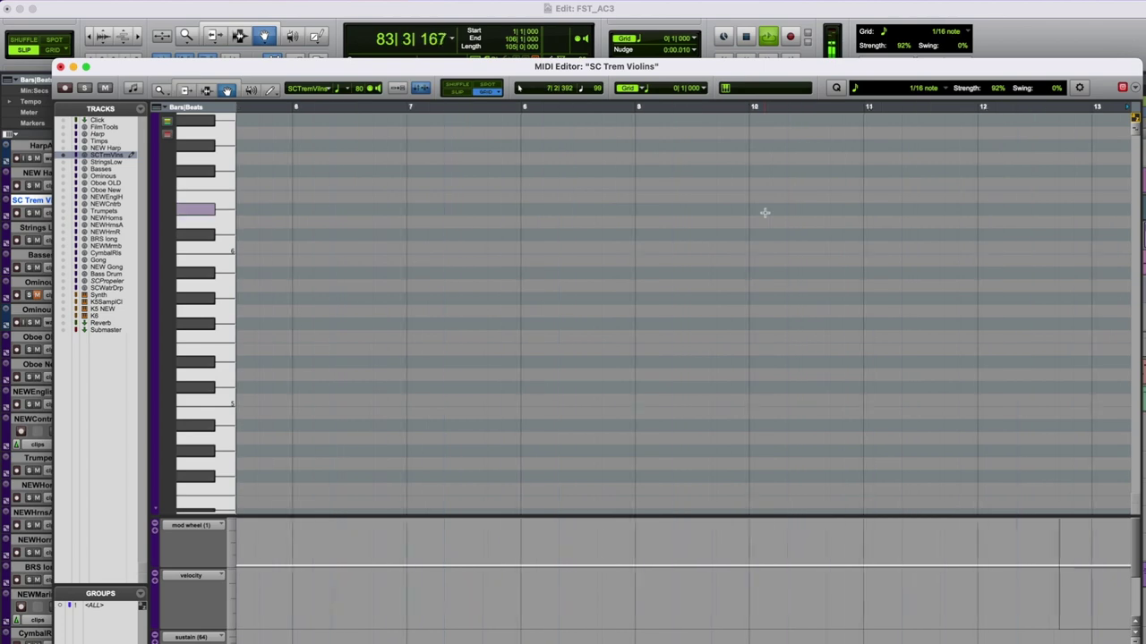
scroll(767, 212, "right", 15)
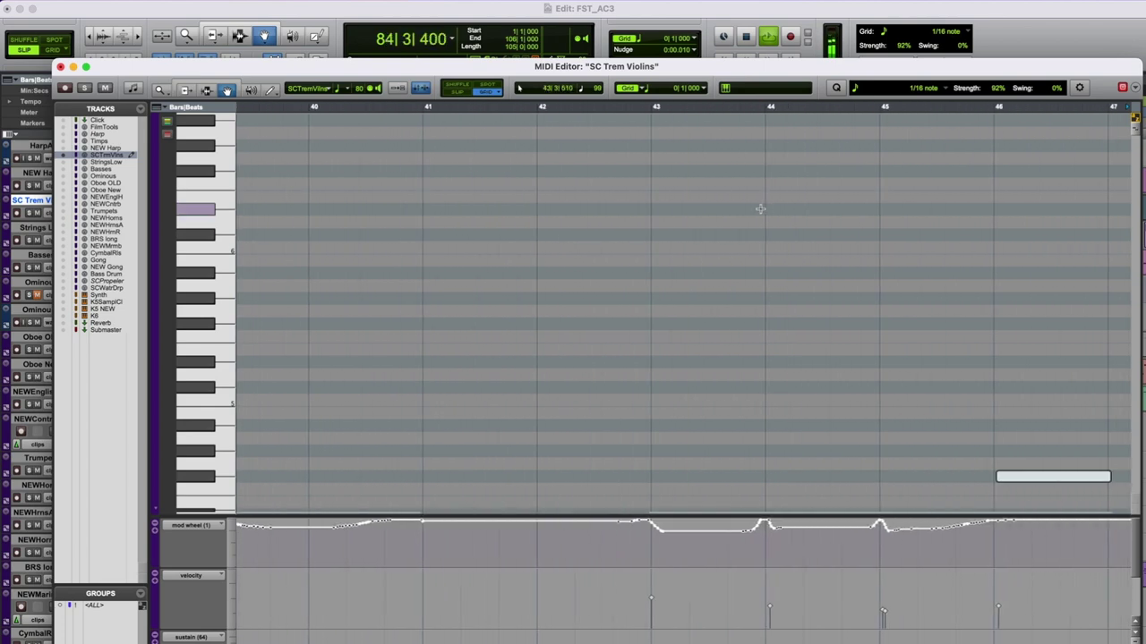
scroll(757, 207, "right", 15)
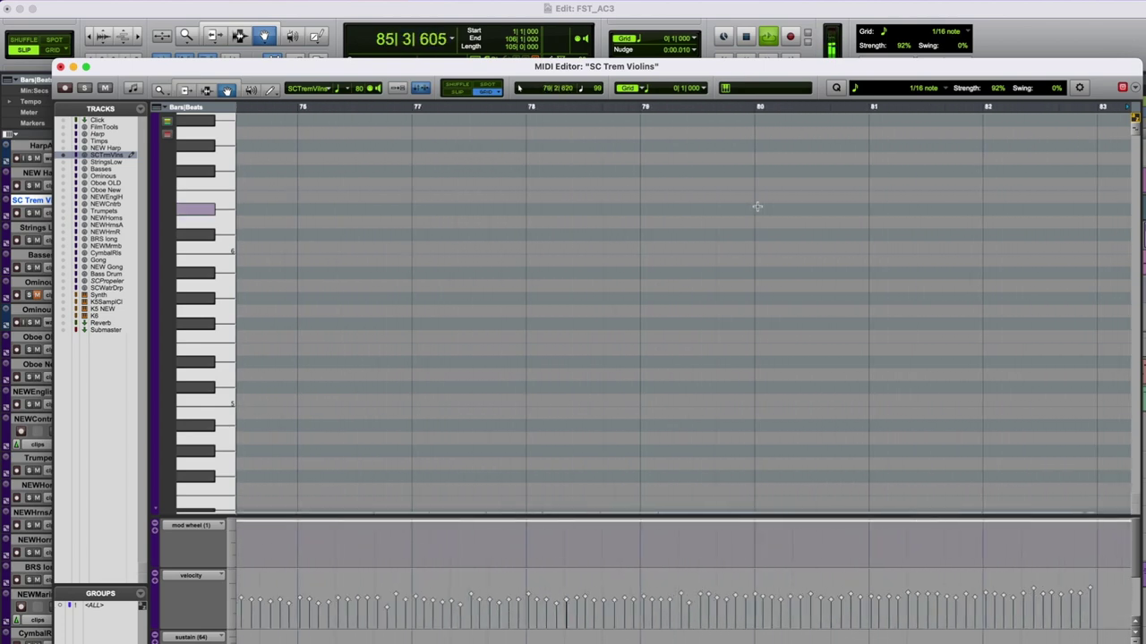
scroll(759, 207, "right", 3)
scroll(762, 207, "down", 10)
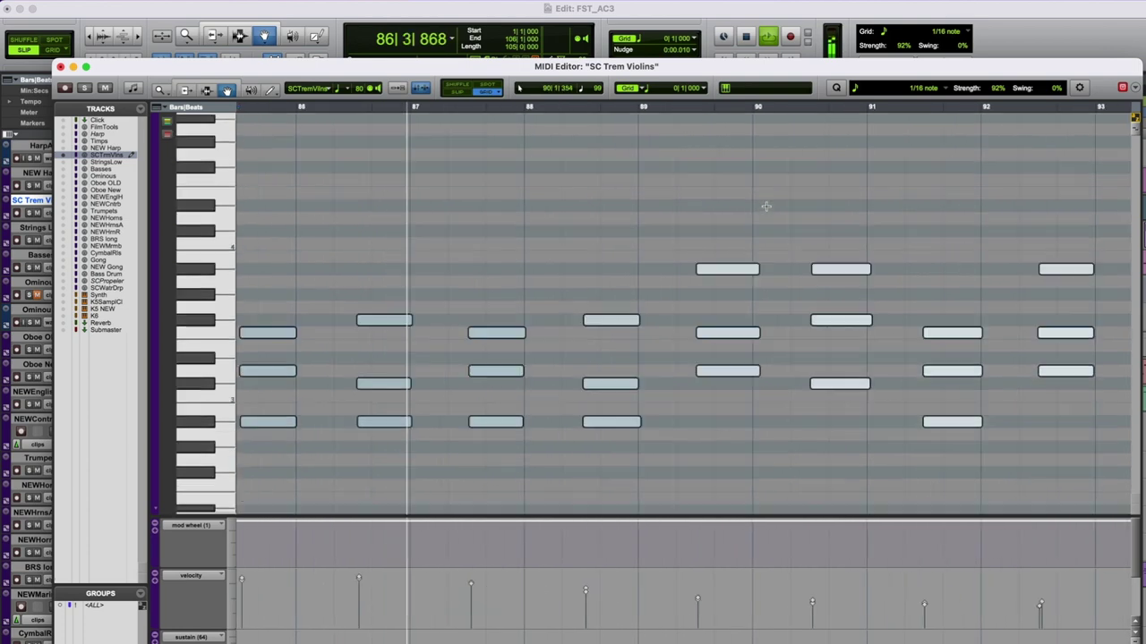
scroll(765, 208, "up", 5)
scroll(392, 158, "right", 3)
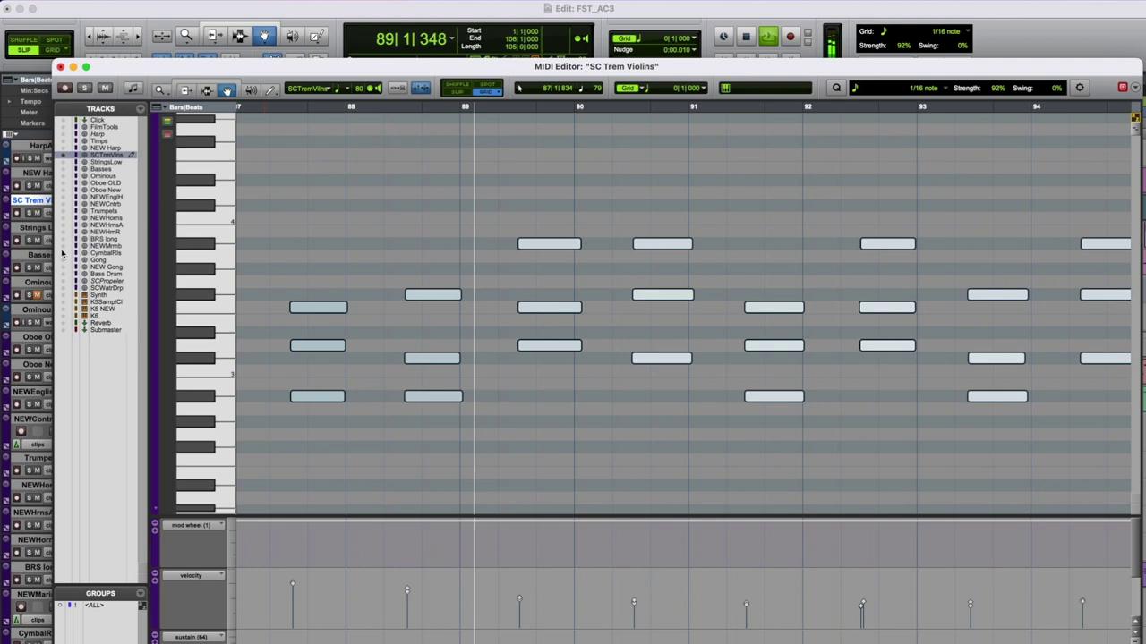
left_click(63, 218)
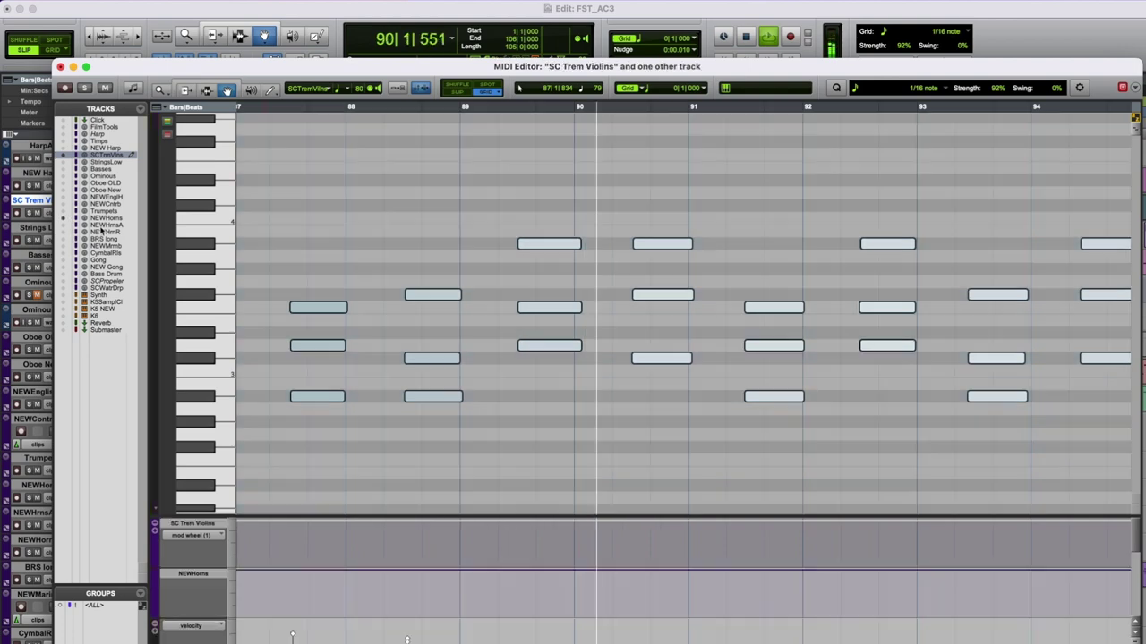
left_click(65, 191)
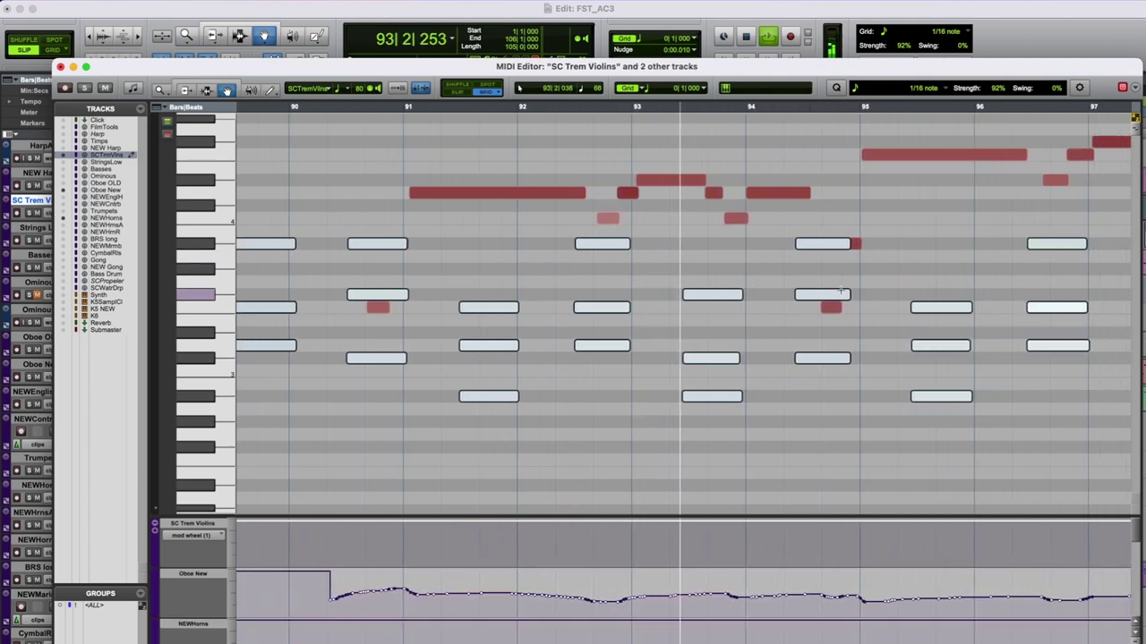
scroll(841, 290, "up", 3)
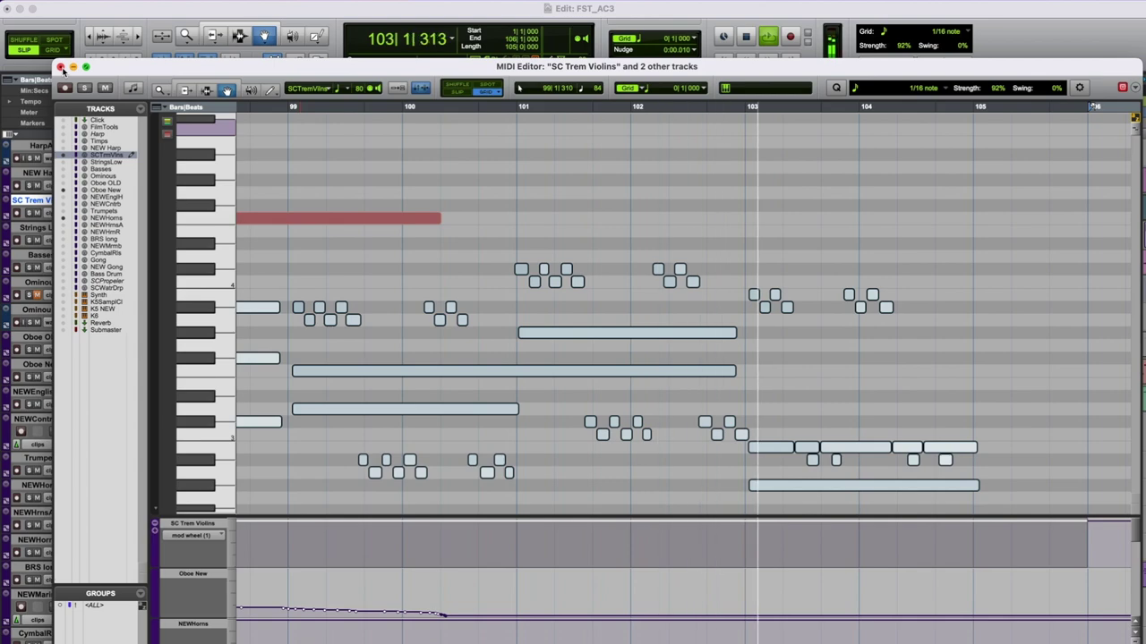
left_click(60, 67)
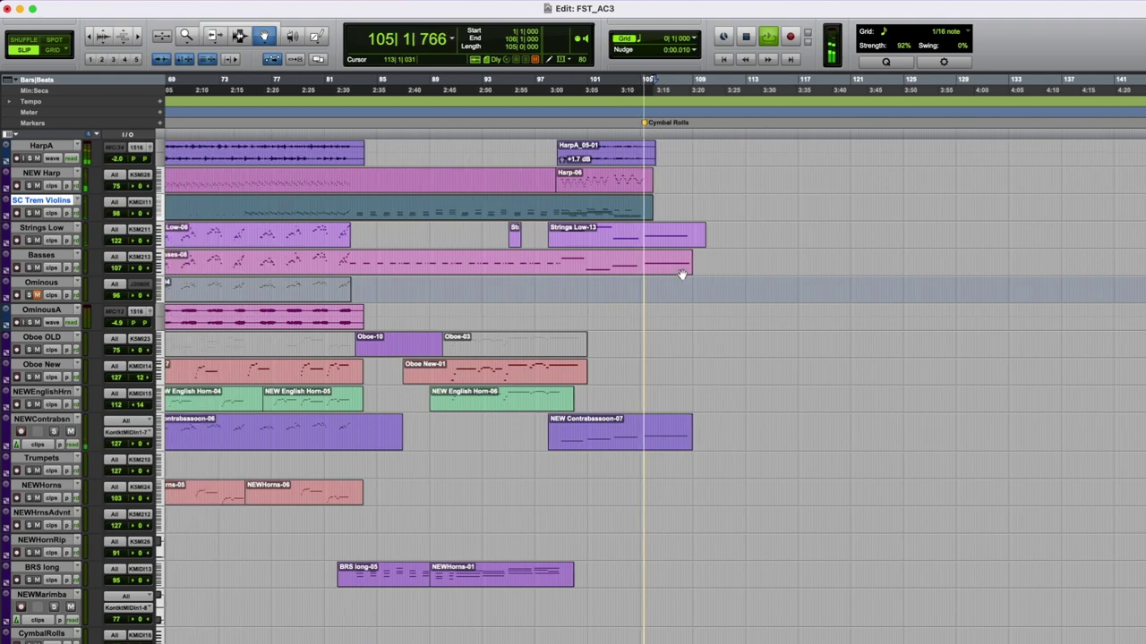
Stop playback at 1|1|000, scroll back to the upper tracks and refocus the Edit window.
scroll(682, 275, "up", 3)
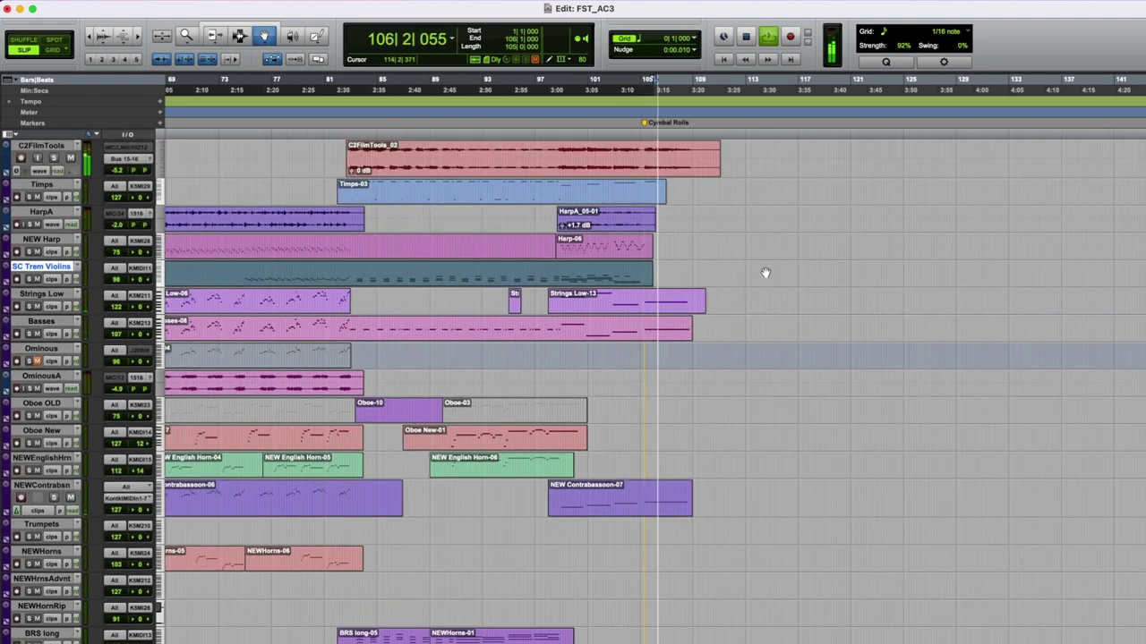
scroll(763, 272, "down", 10)
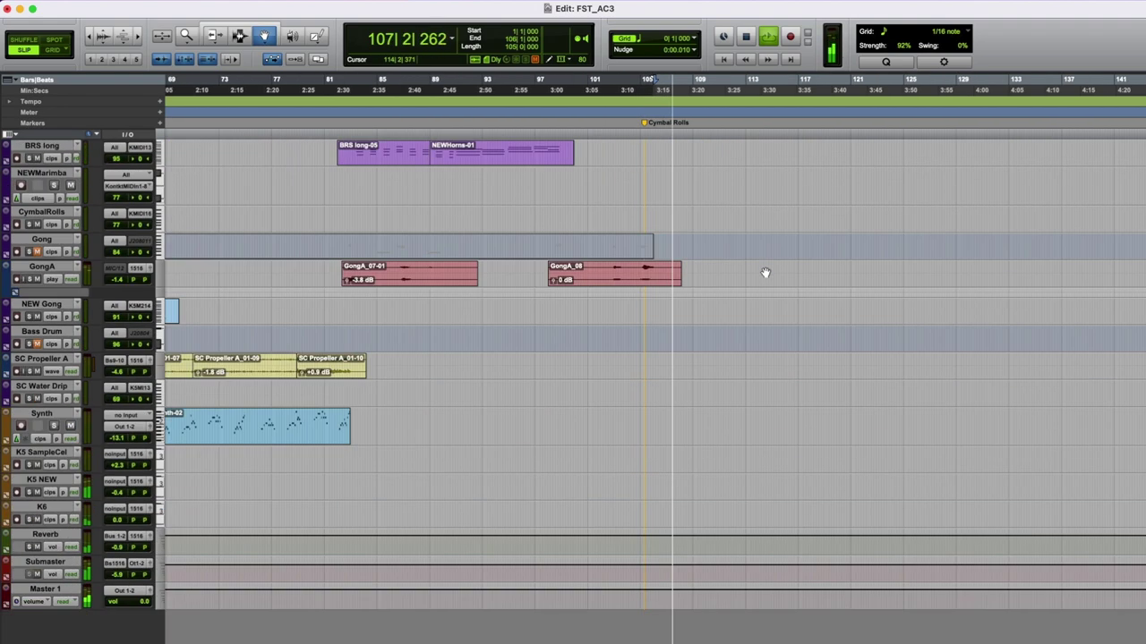
scroll(783, 301, "up", 12)
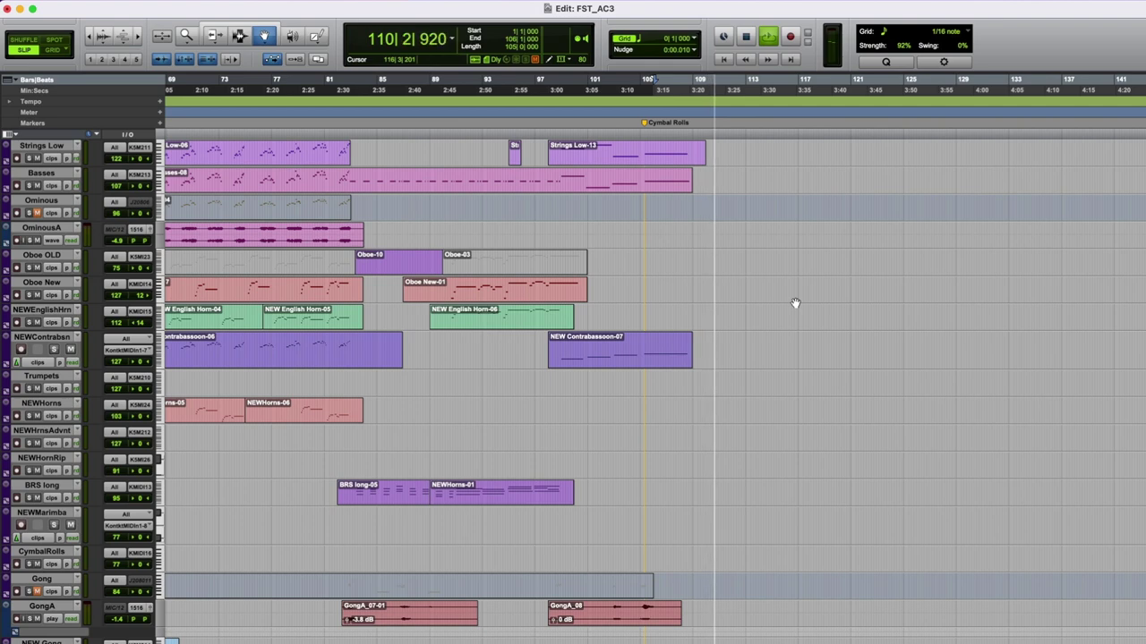
key("Return")
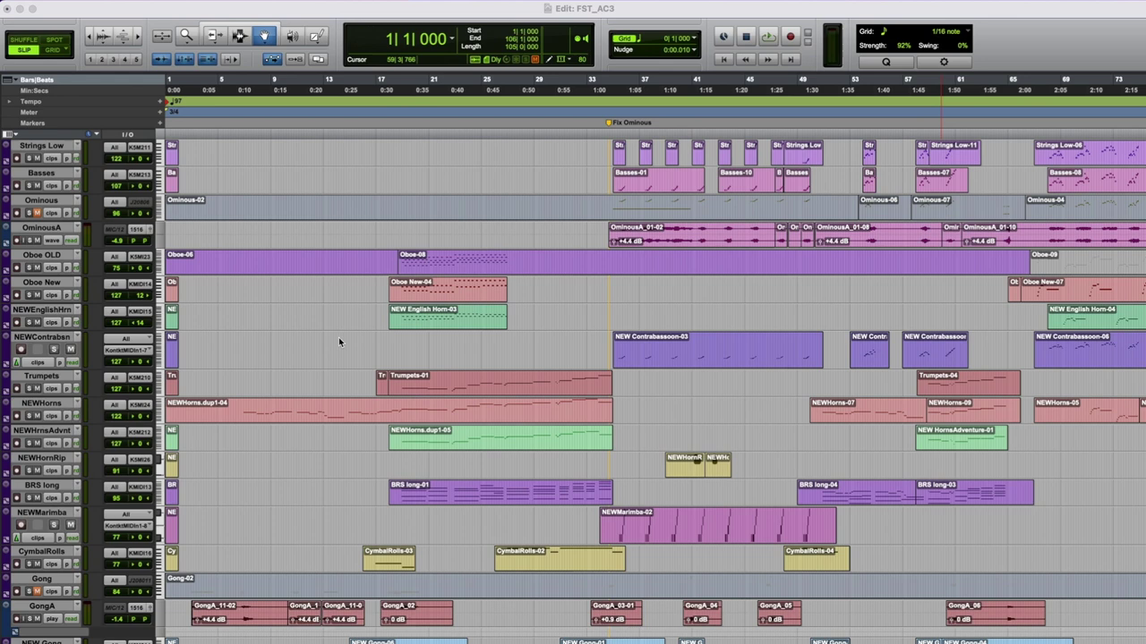
scroll(345, 333, "up", 5)
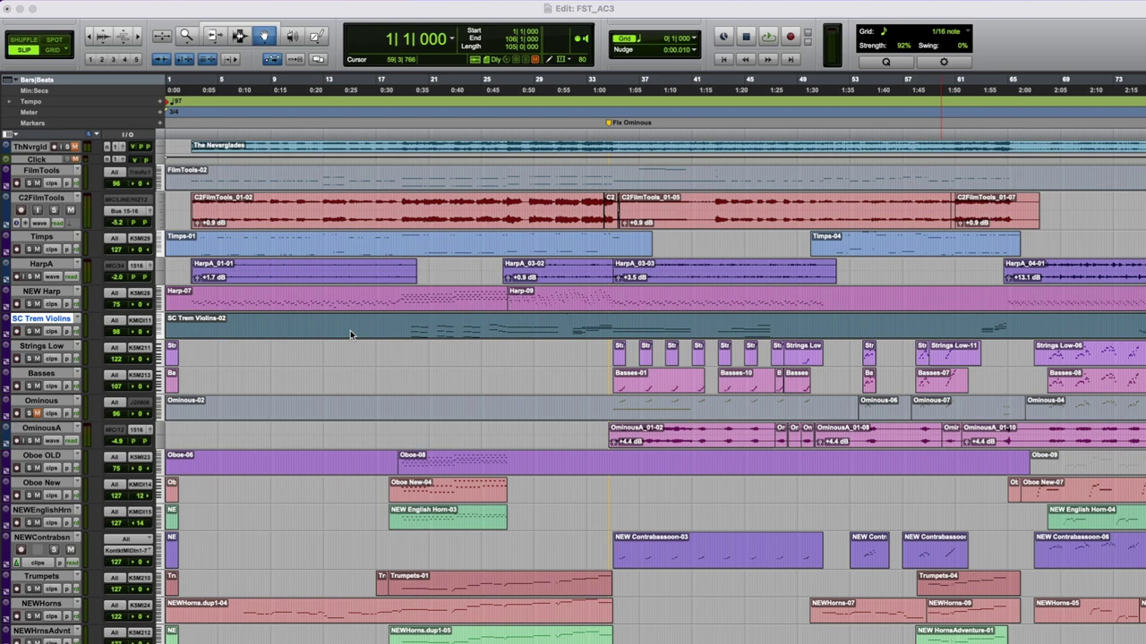
left_click(53, 212)
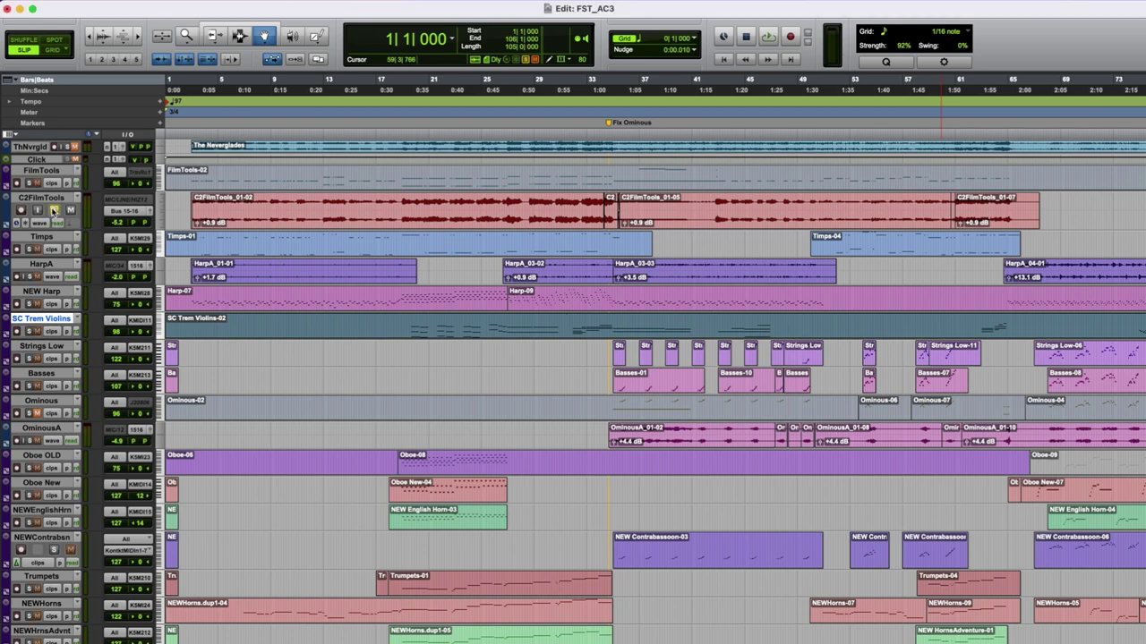
Select the C2FilmTools and FilmTools-02 clips, then open FilmTools in the MIDI Editor from bar 2.
left_click(277, 208)
left_click(281, 180)
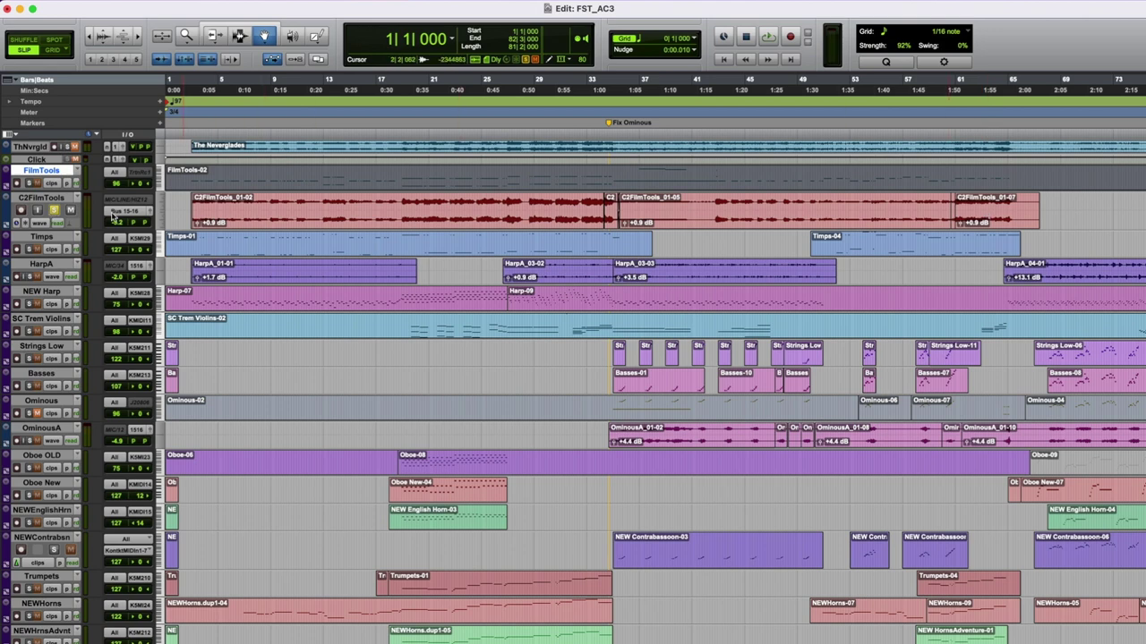
left_click(216, 219)
left_click(252, 185)
left_click(189, 130)
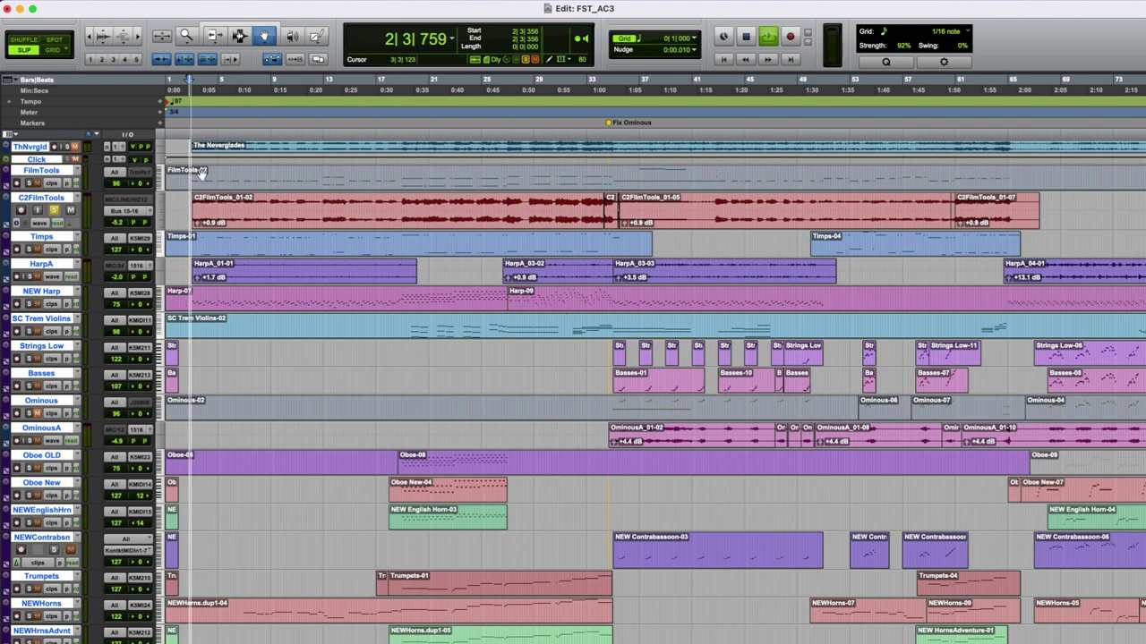
double_click(200, 173)
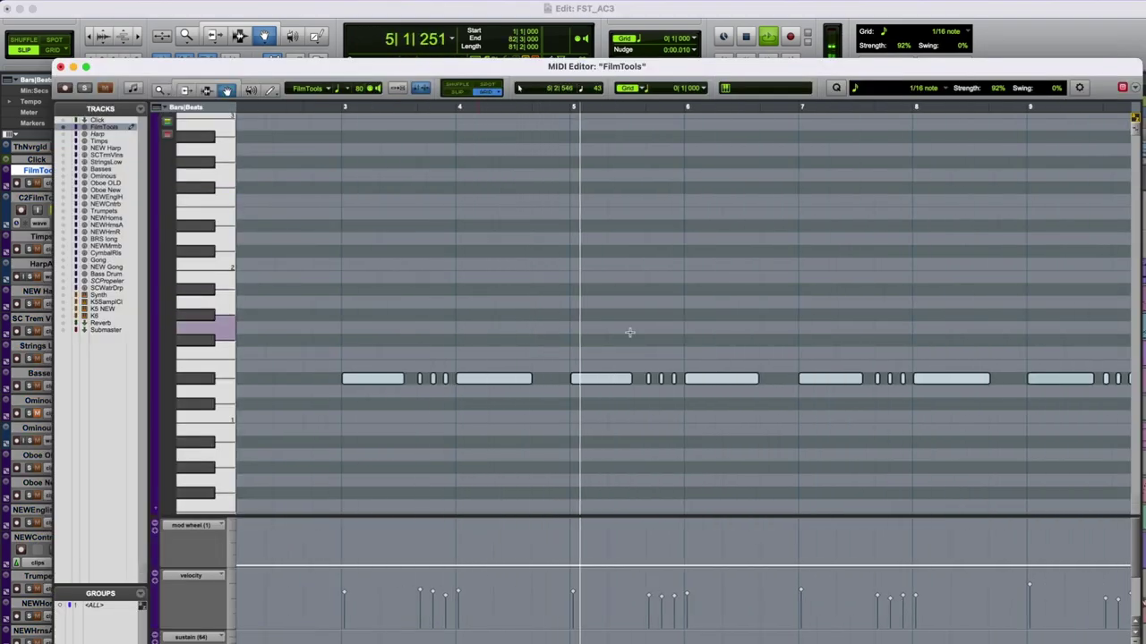
Close the FilmTools MIDI Editor and stop playback at 1|1|000.
left_click(61, 67)
key("space")
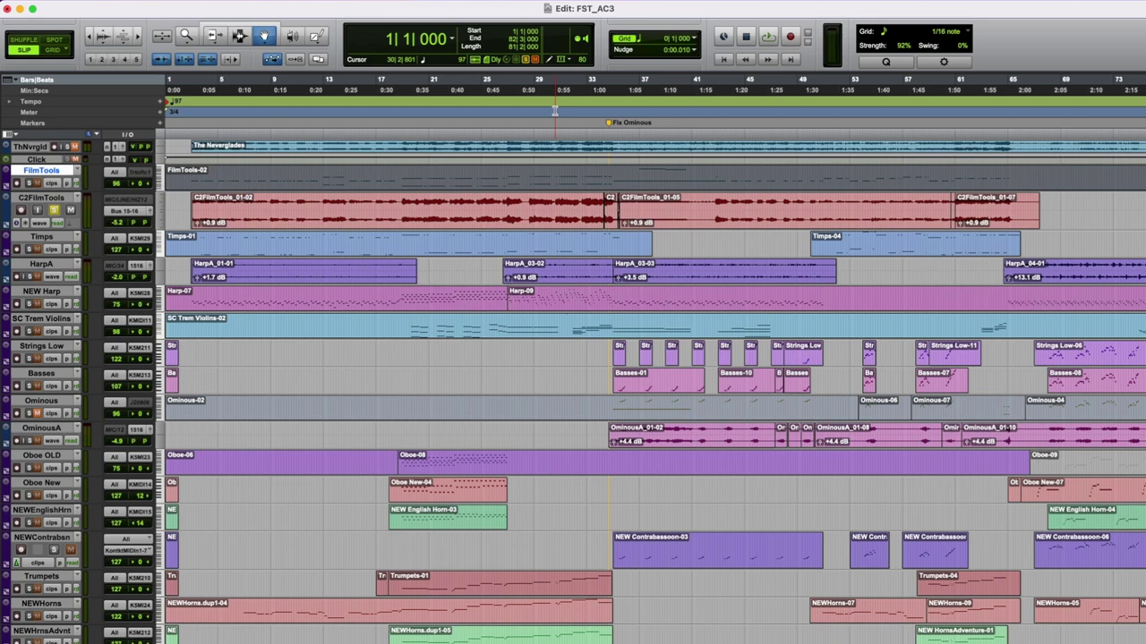
Audition the cue from just before bar 2 and stop.
left_click(189, 135)
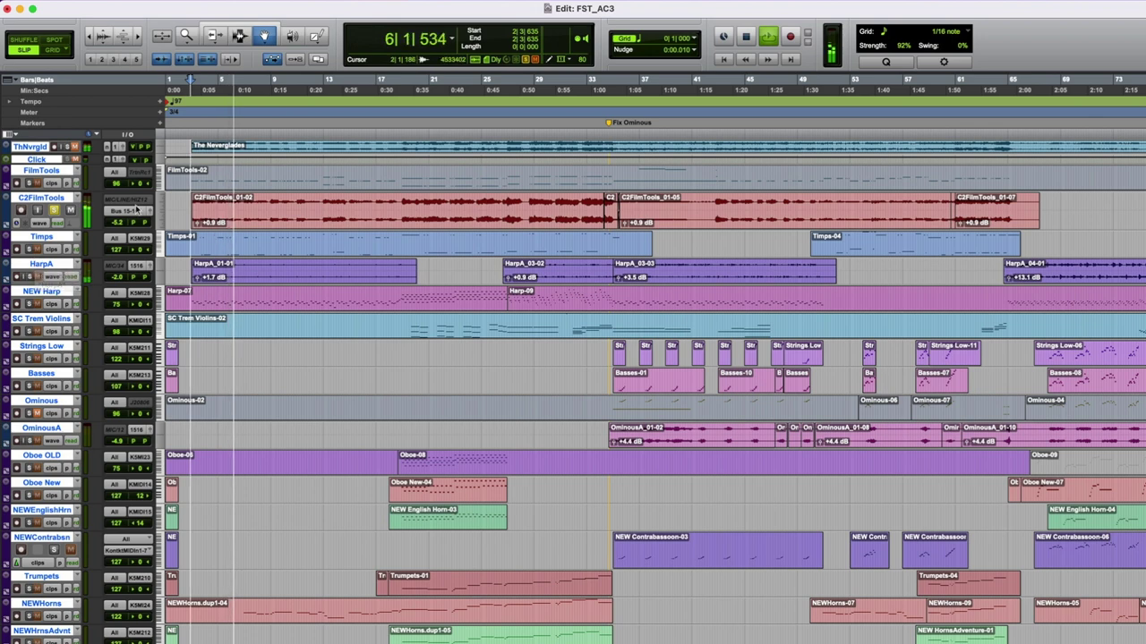
key("space")
left_click(189, 134)
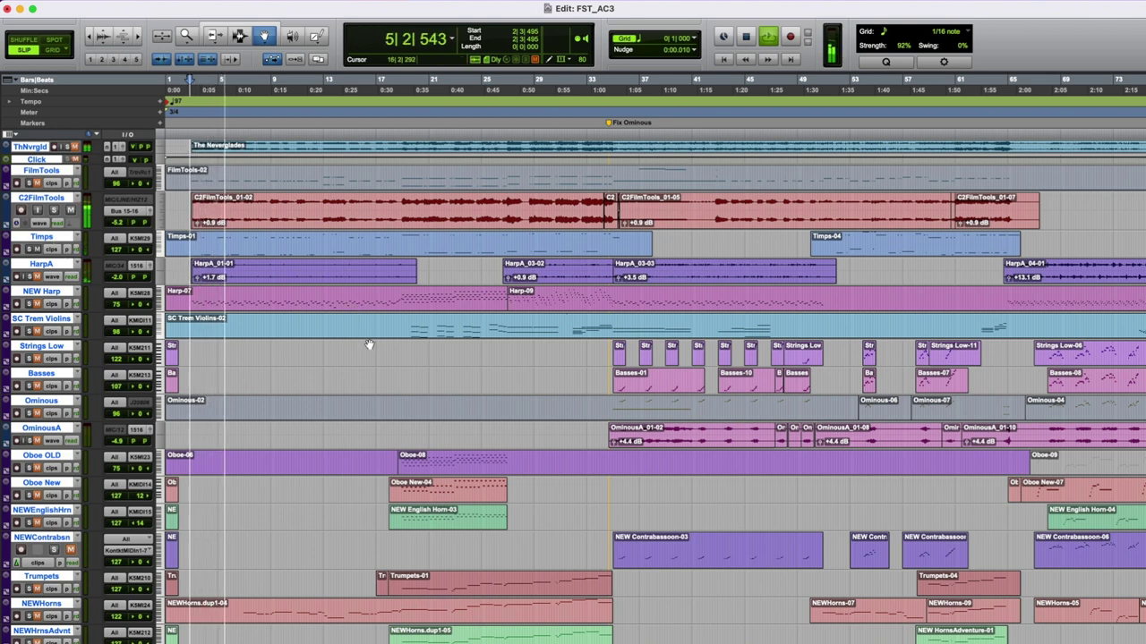
key("space")
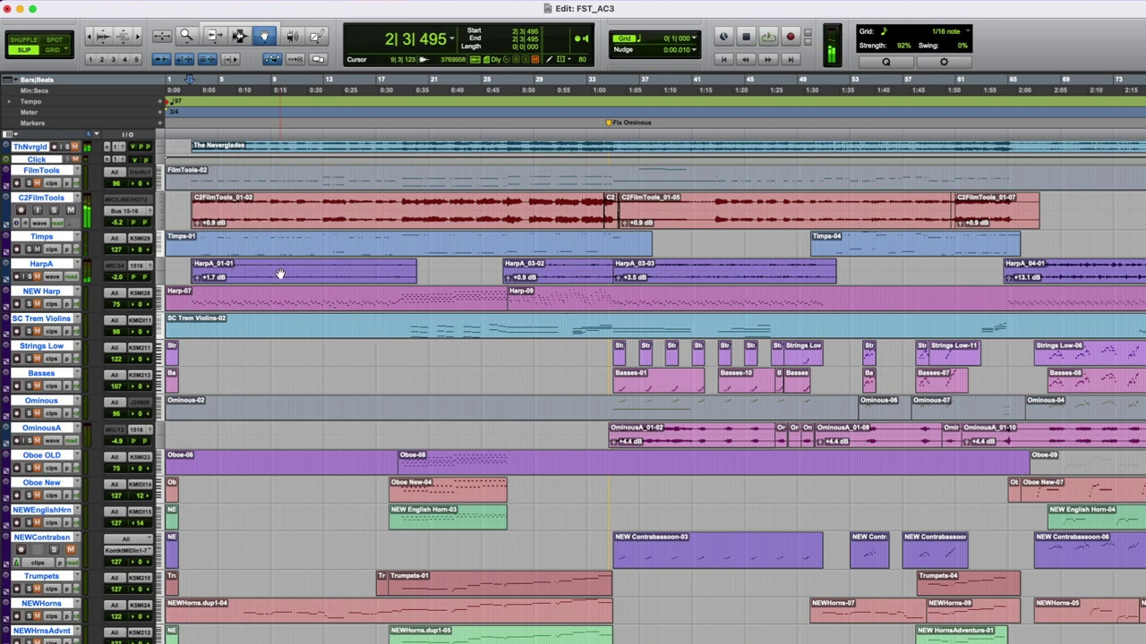
Play the cue from the HarpA_01-01 clip after checking Timps-01, then stop.
left_click(311, 253)
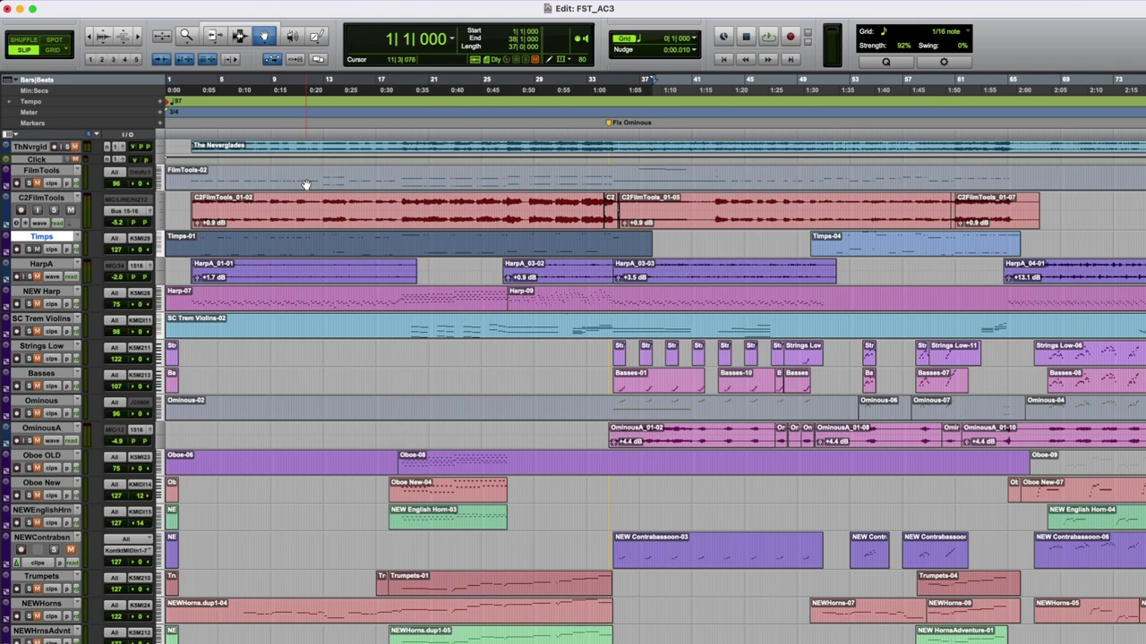
left_click(219, 277)
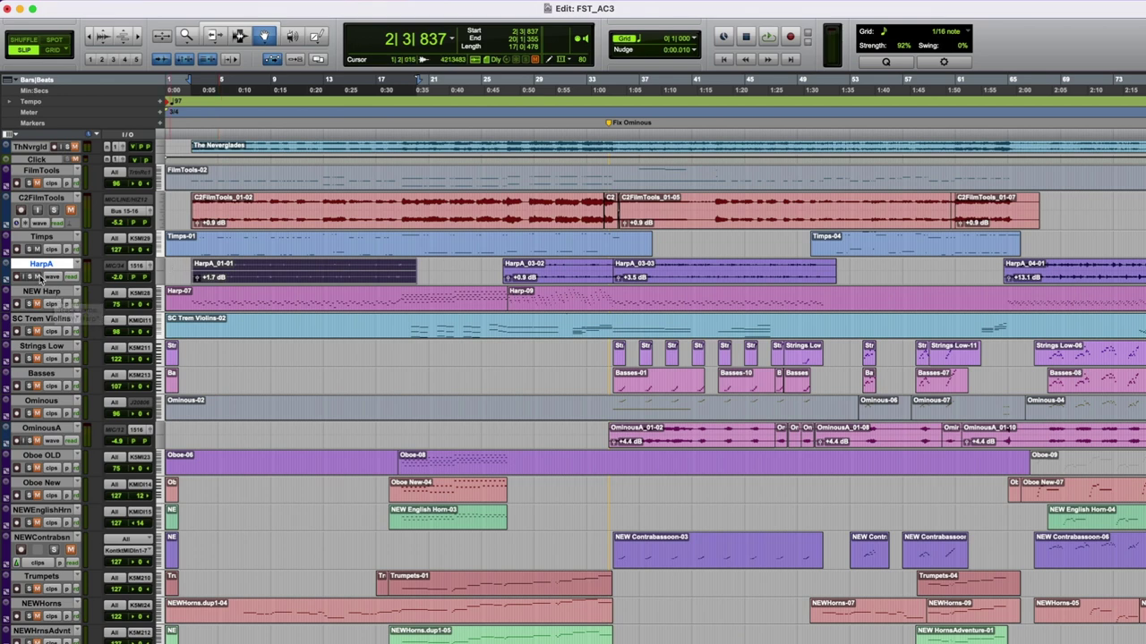
key("space")
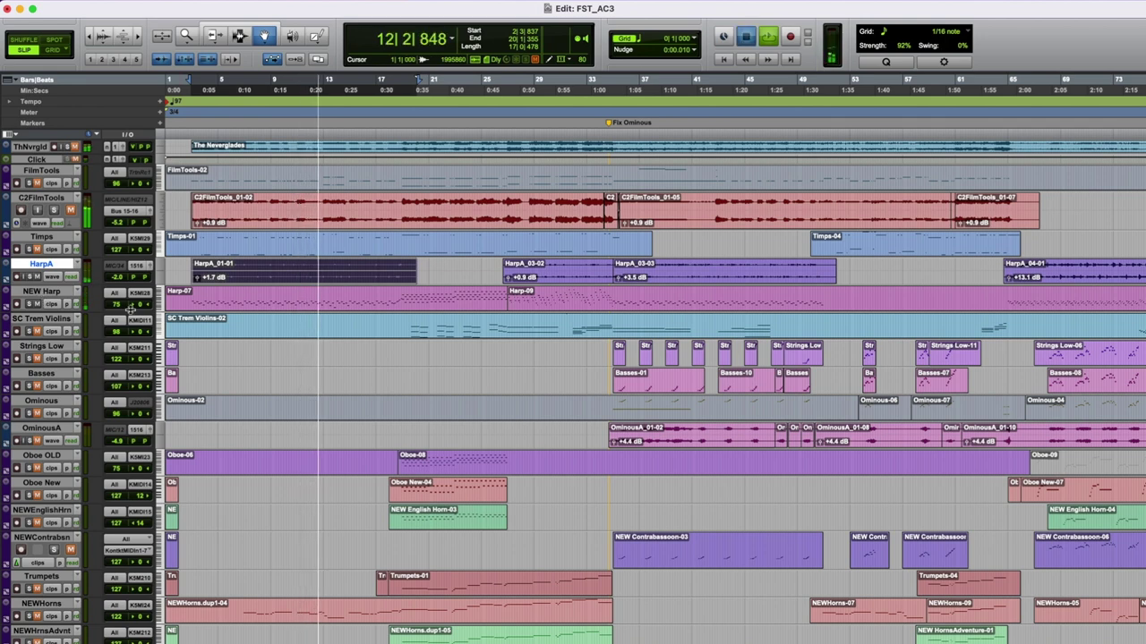
key("space")
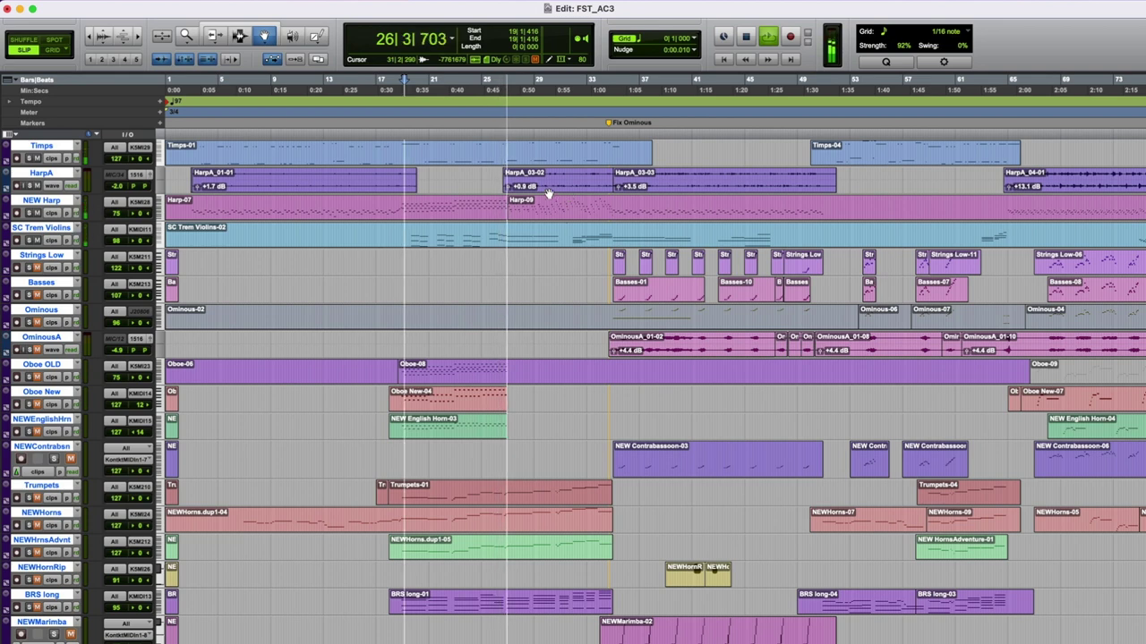
Audition the OminousA_01-02 passage from around bar 34.
scroll(76, 221, "up", 3)
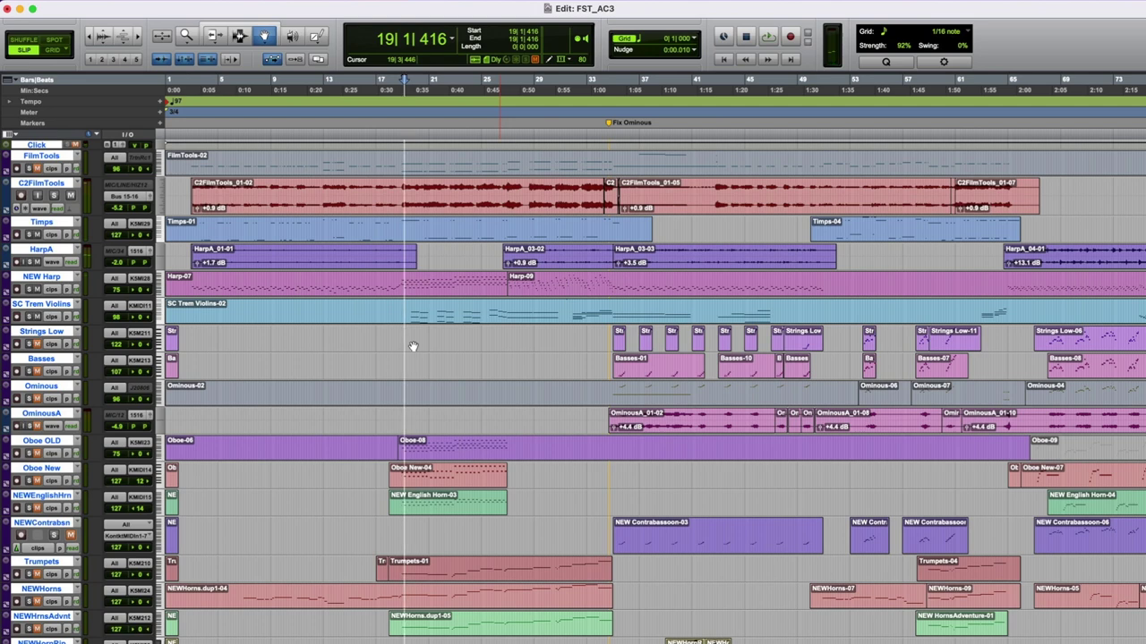
scroll(195, 194, "down", 1)
scroll(195, 194, "right", 2)
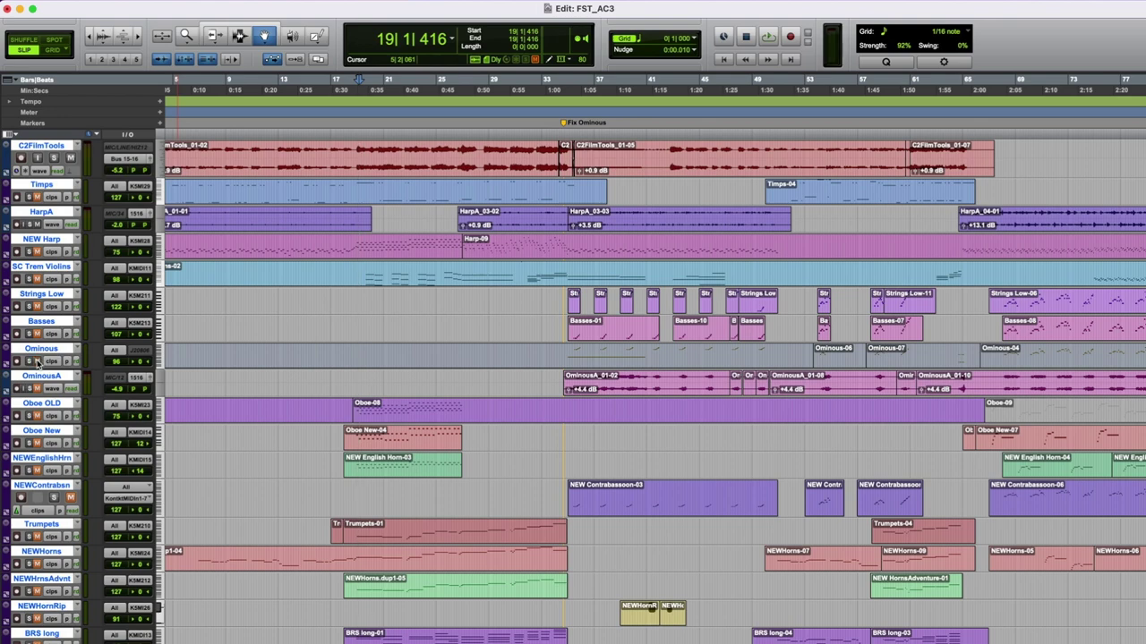
left_click(609, 381)
scroll(627, 385, "right", 7)
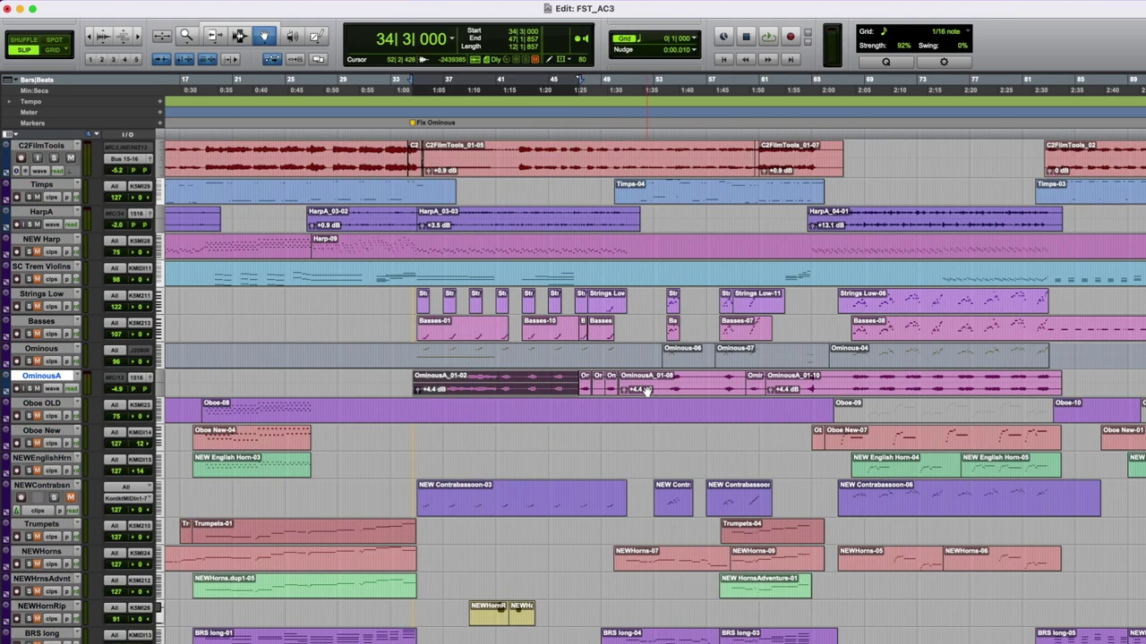
left_click(409, 244)
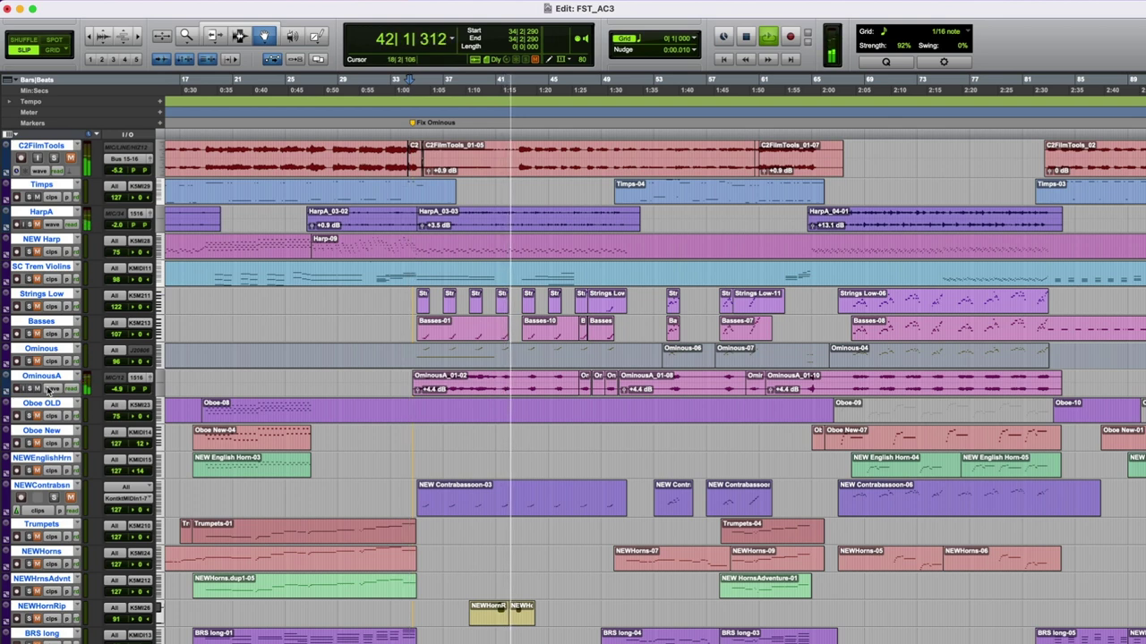
key("space")
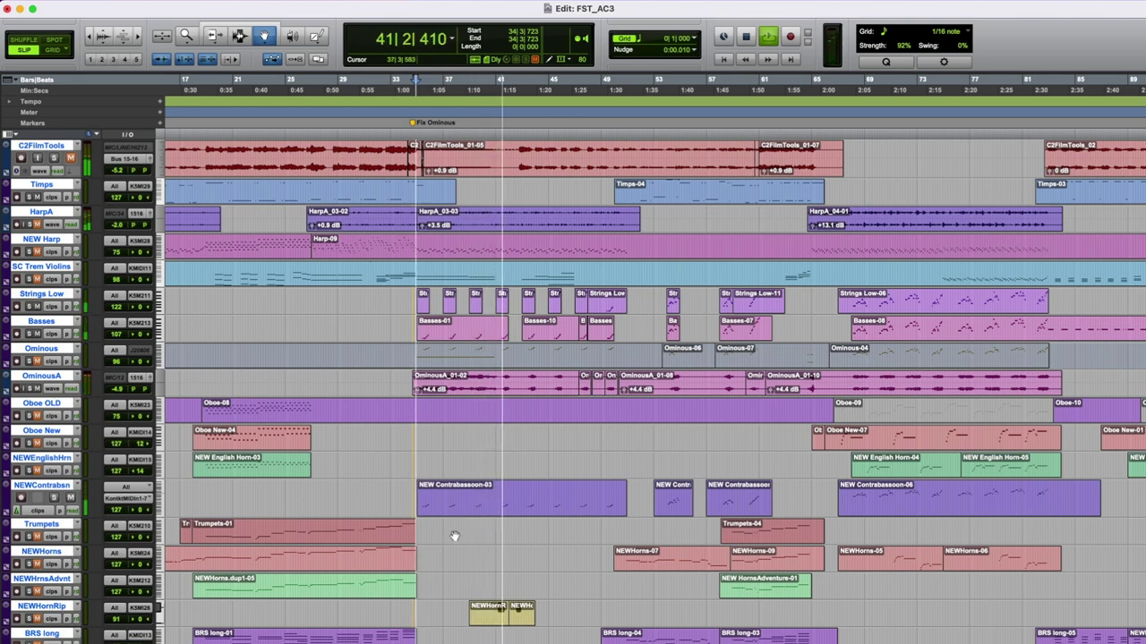
Replay from bar 35 and stop back at 35|1|460.
scroll(455, 536, "down", 3)
scroll(455, 536, "down", 2)
key("space")
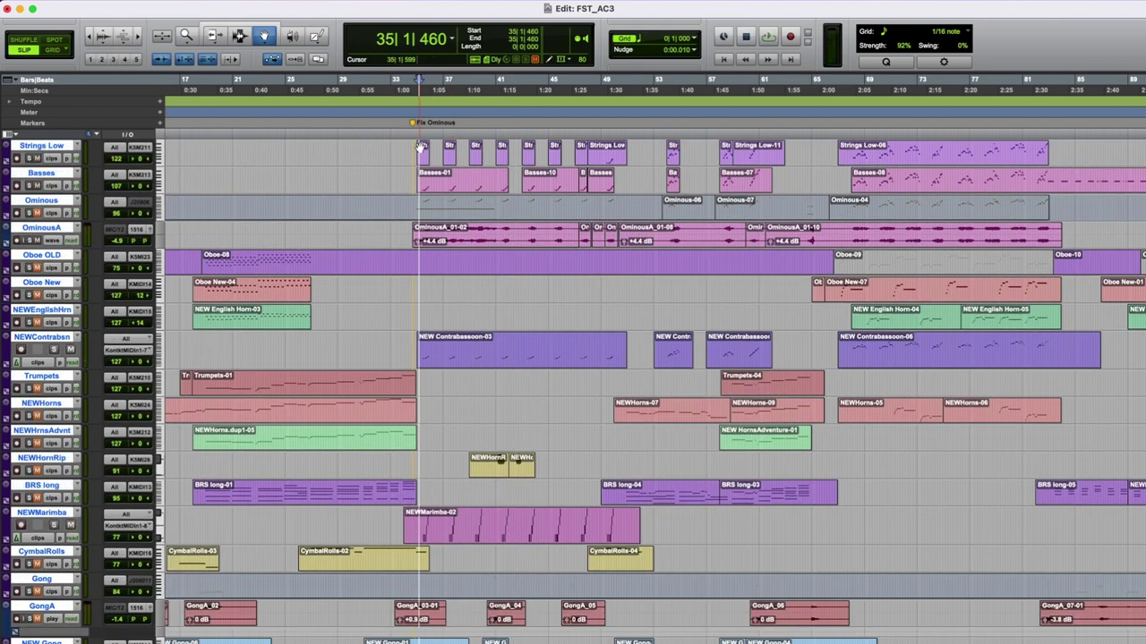
key("space")
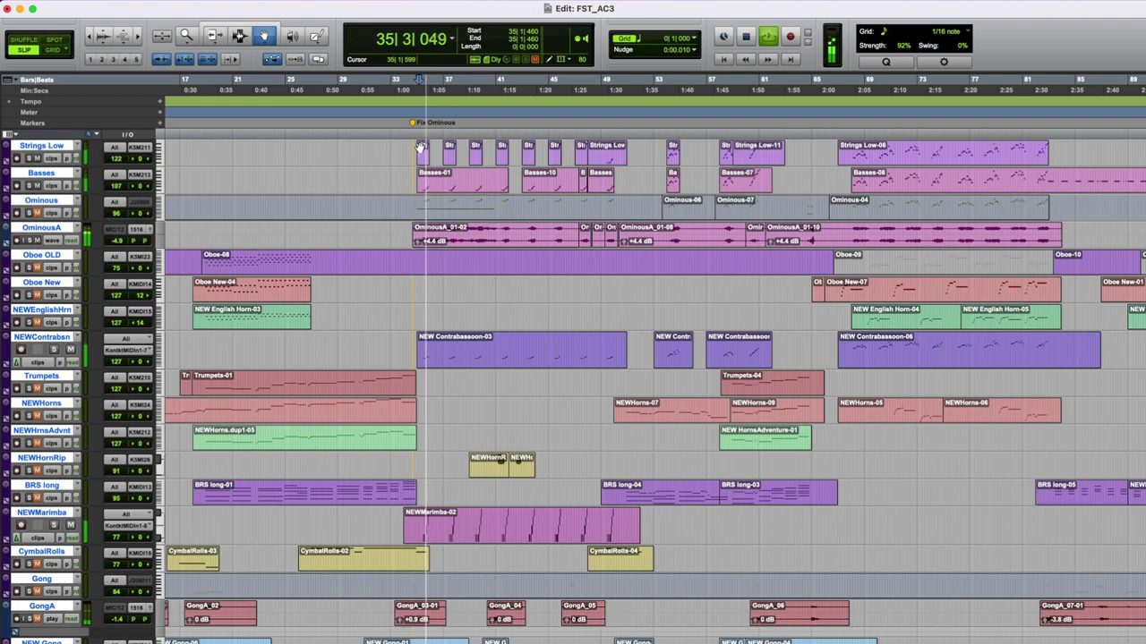
scroll(529, 355, "down", 6)
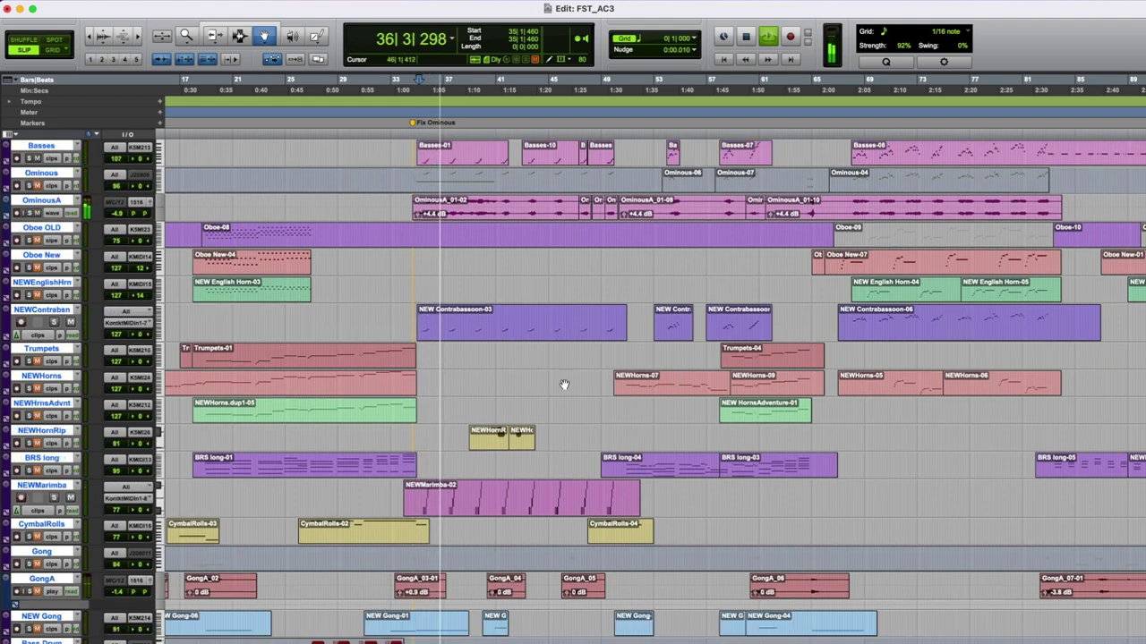
key("space")
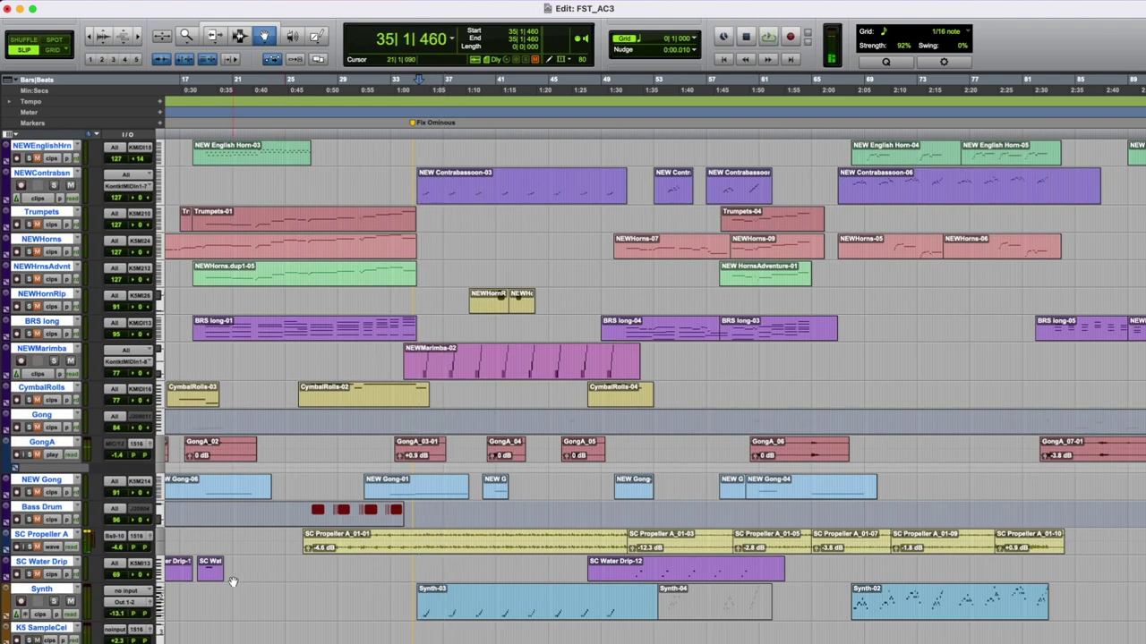
left_click(42, 590)
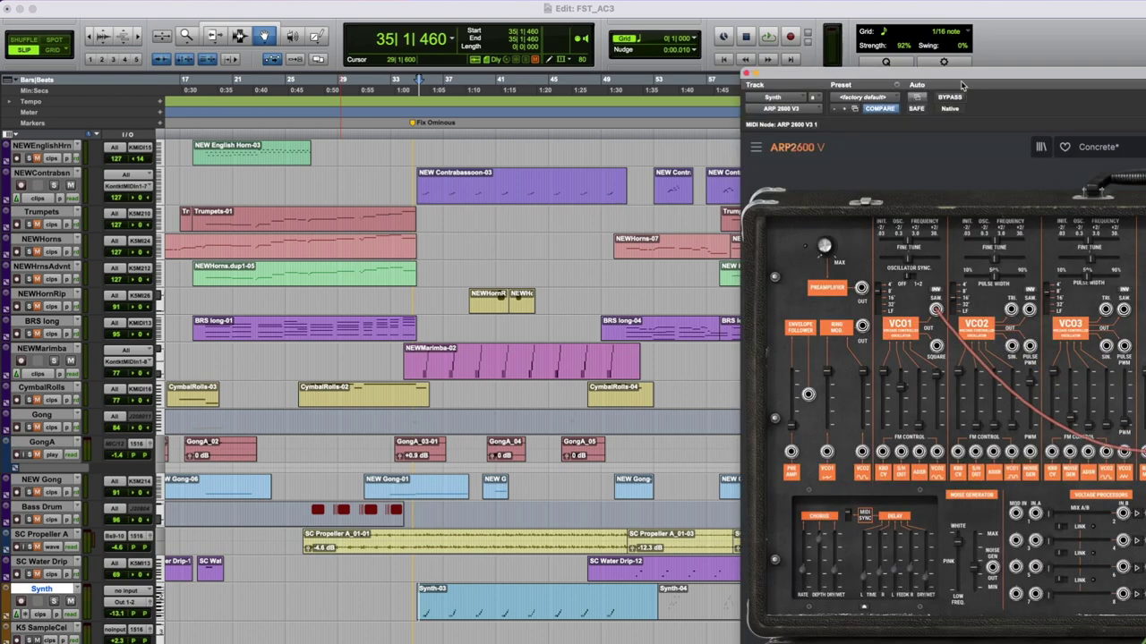
left_click_drag(970, 77, 427, 32)
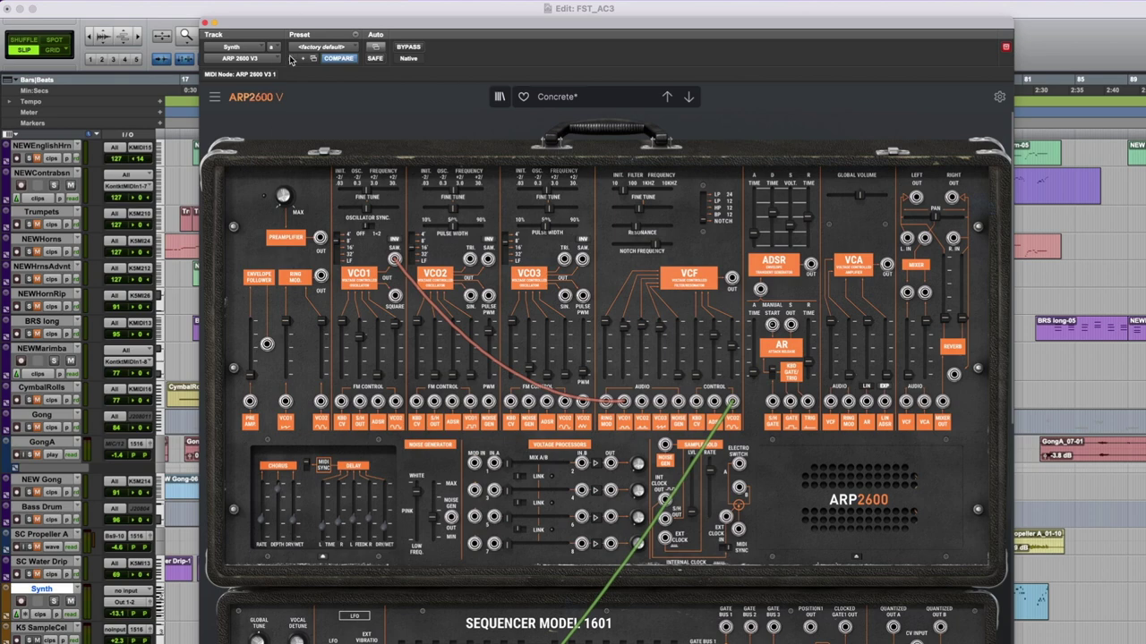
left_click(205, 22)
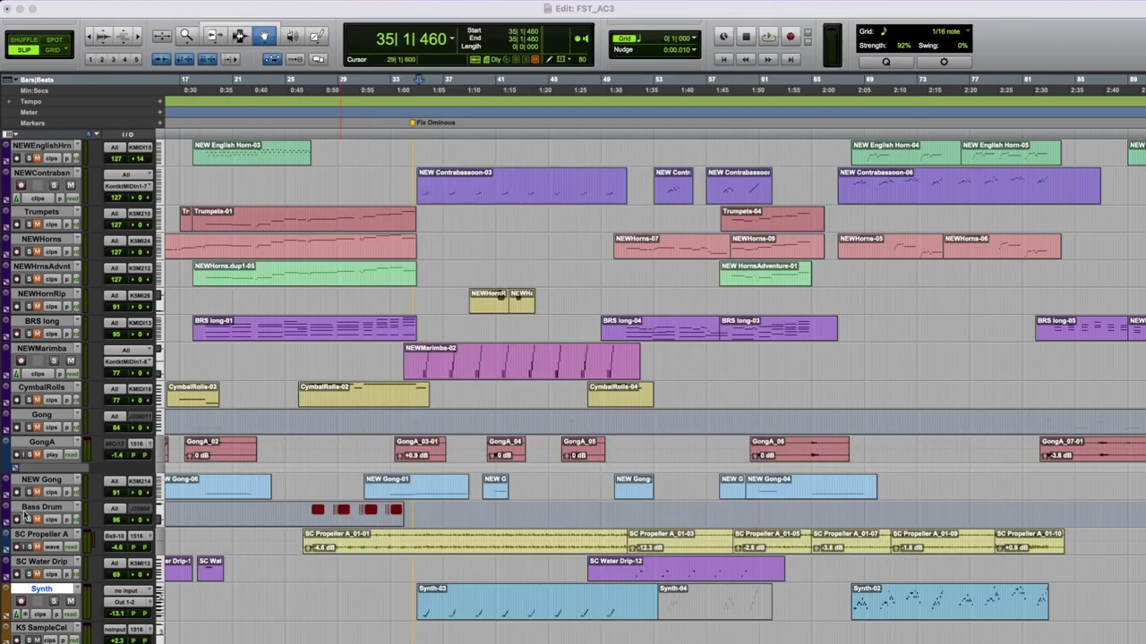
Extend the NEWHorns selection to session start and briefly play from near bar 6.
scroll(27, 533, "down", 3)
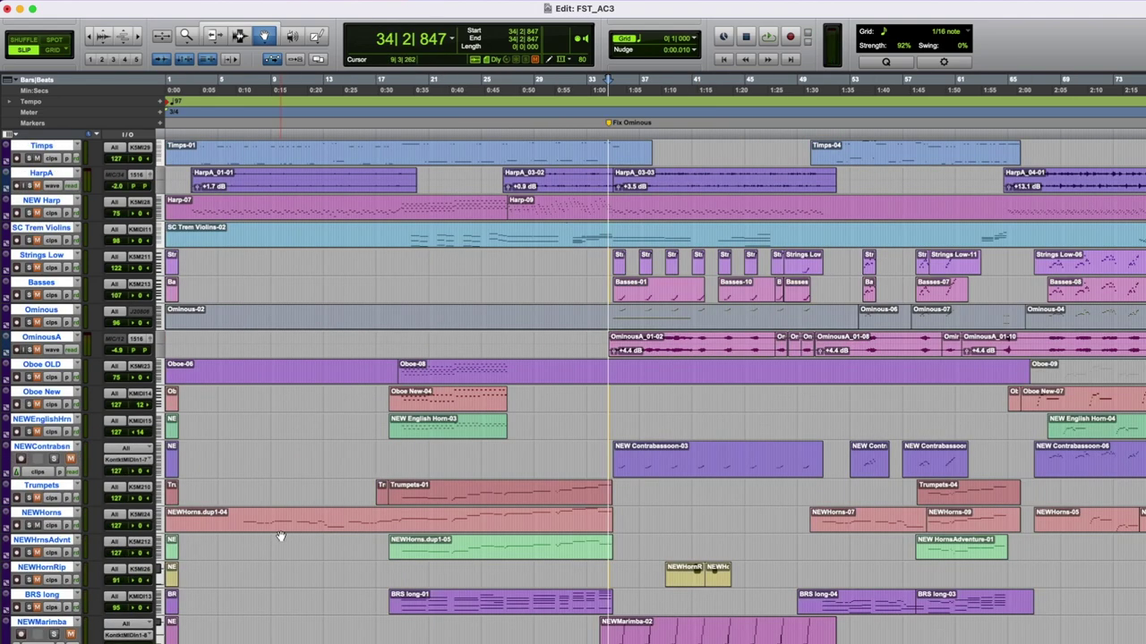
key("shift+Return")
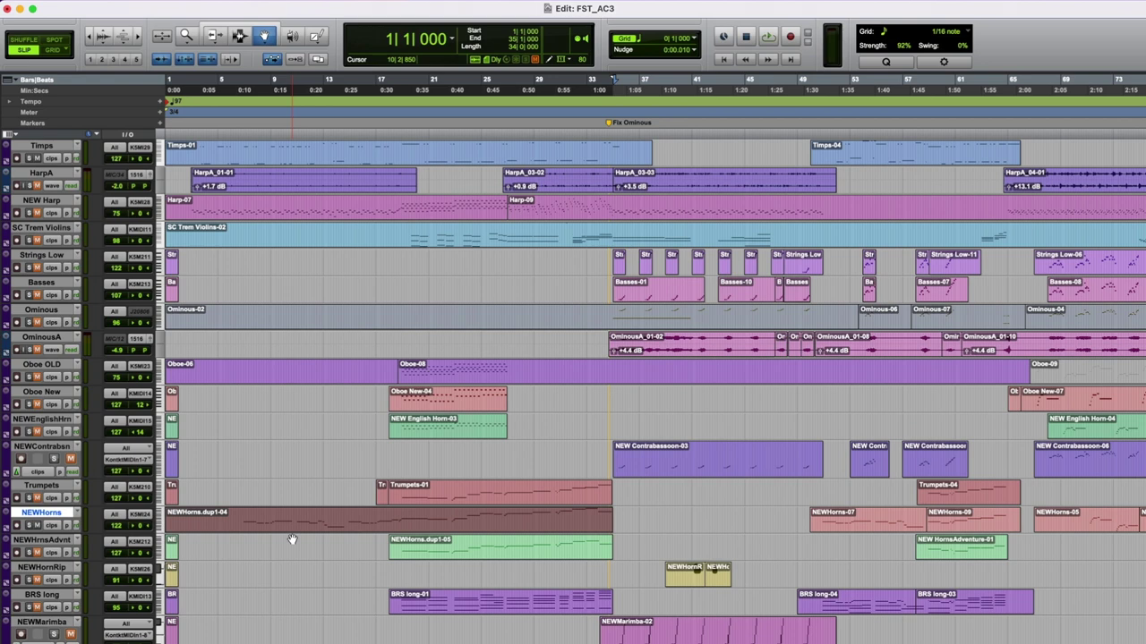
left_click(232, 540)
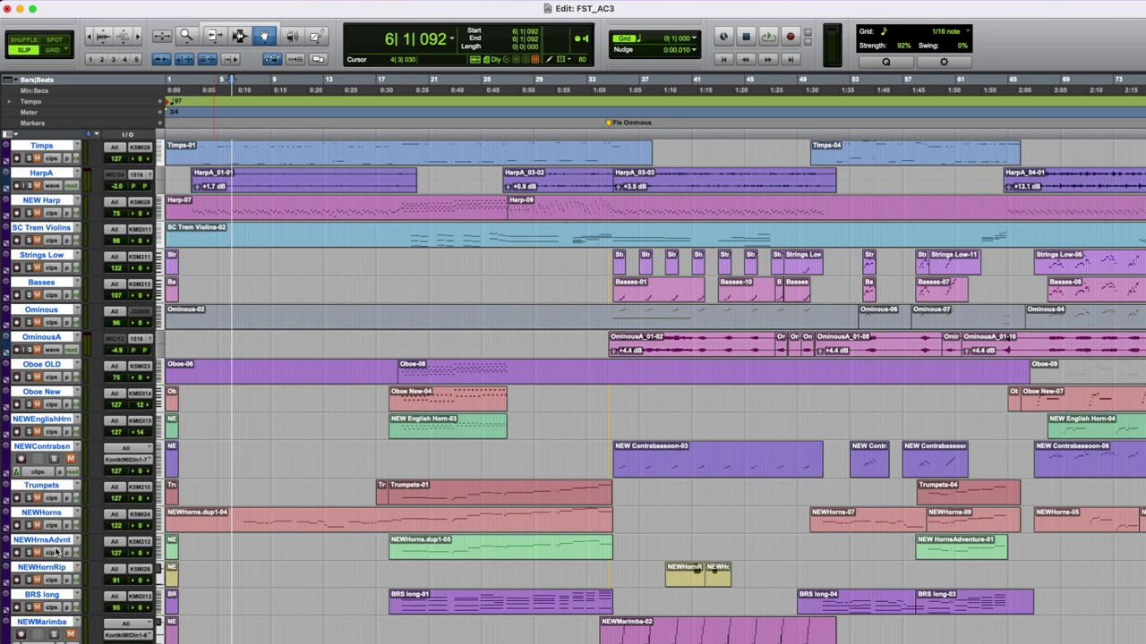
key("space")
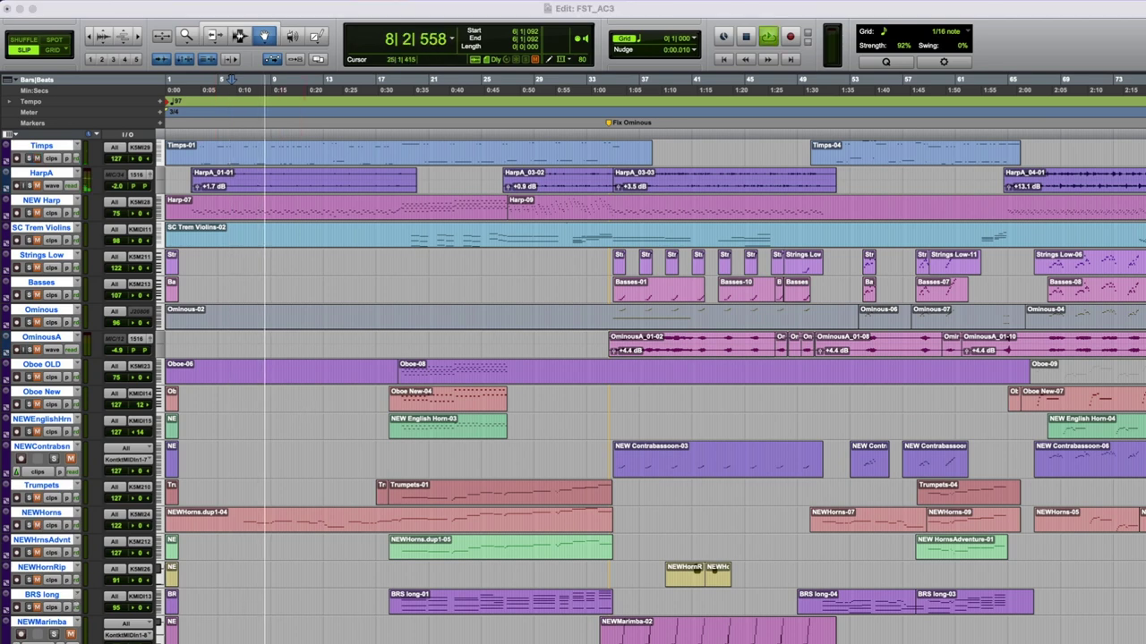
key("space")
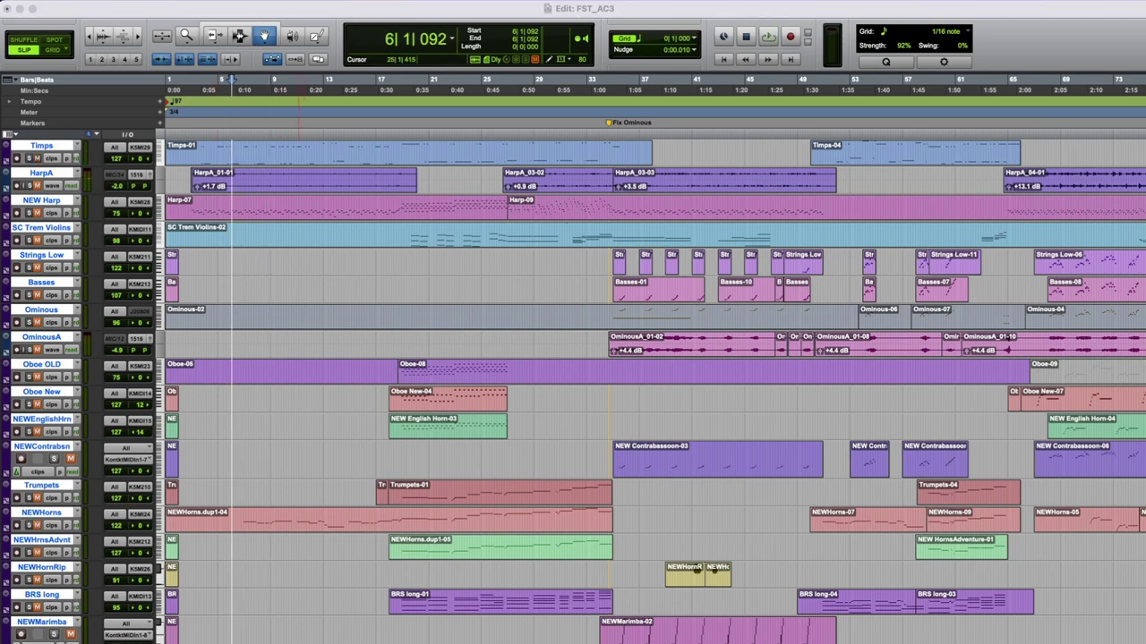
Restart playback from 6|2|247, just after bar 6.
scroll(236, 144, "down", 5)
left_click(236, 139)
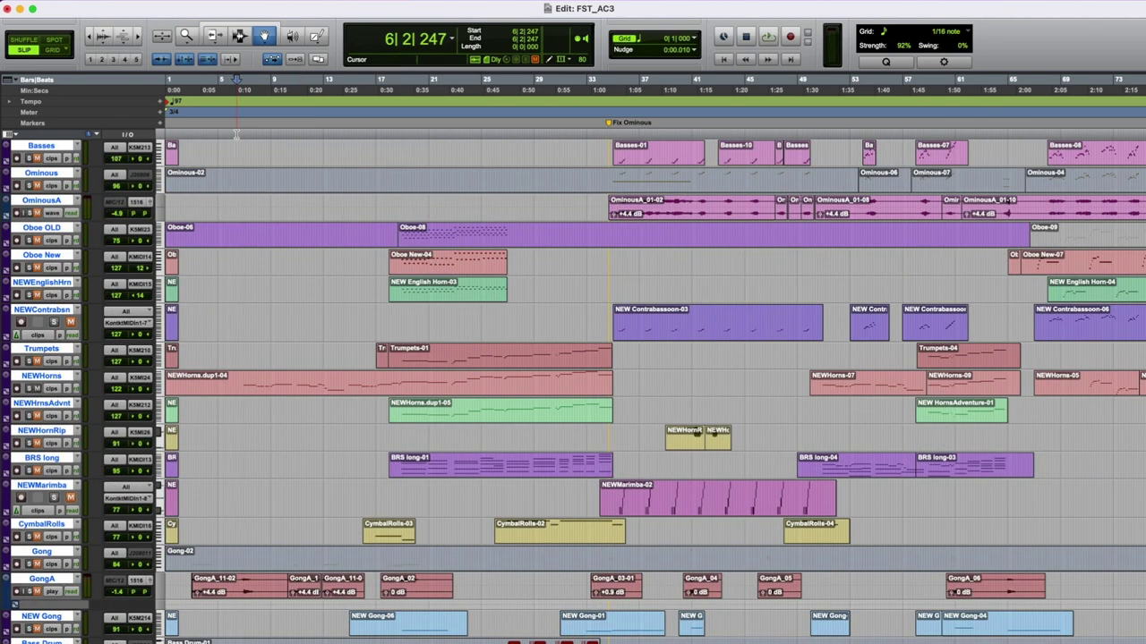
key("space")
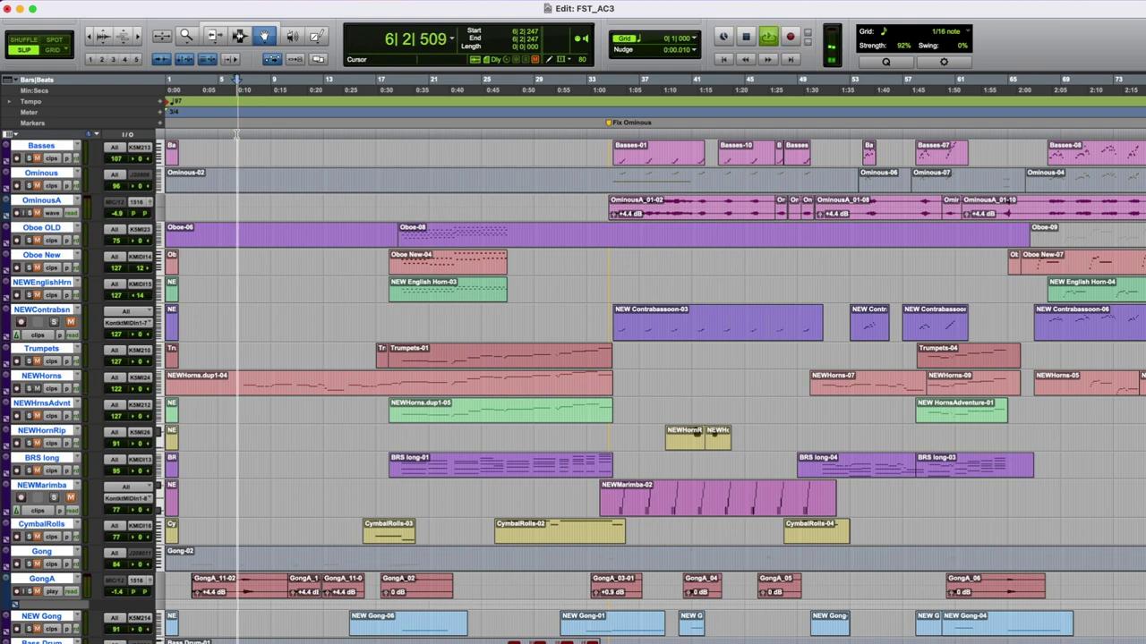
Open NEWHorns.dup1-04 in the MIDI Editor, stop, close it, and set the play position to 5|2|758.
double_click(231, 381)
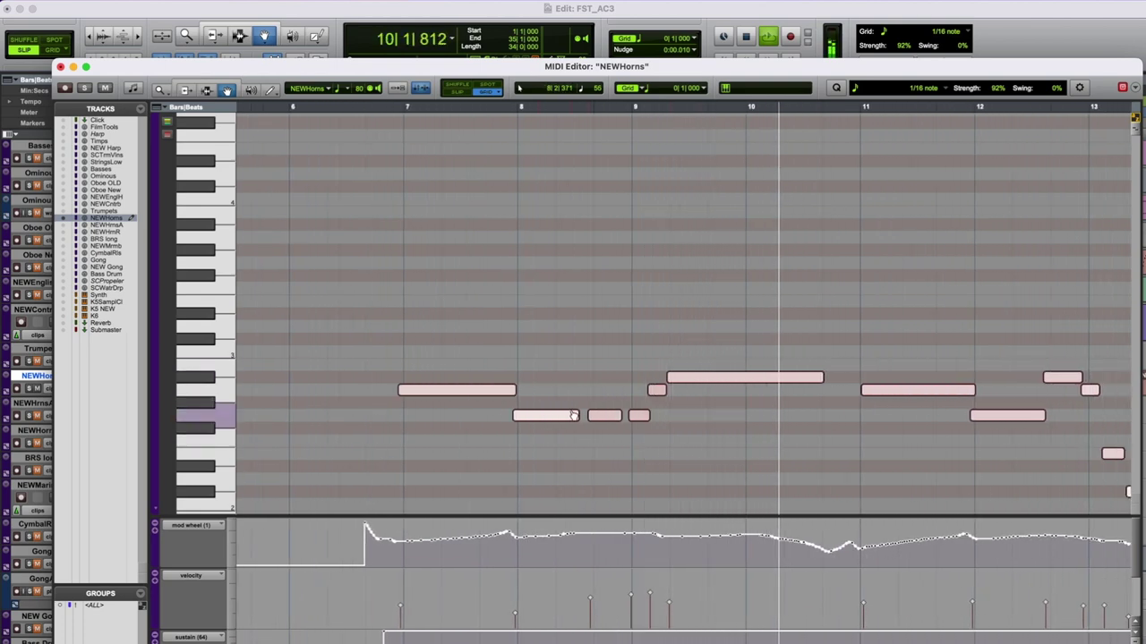
key("space")
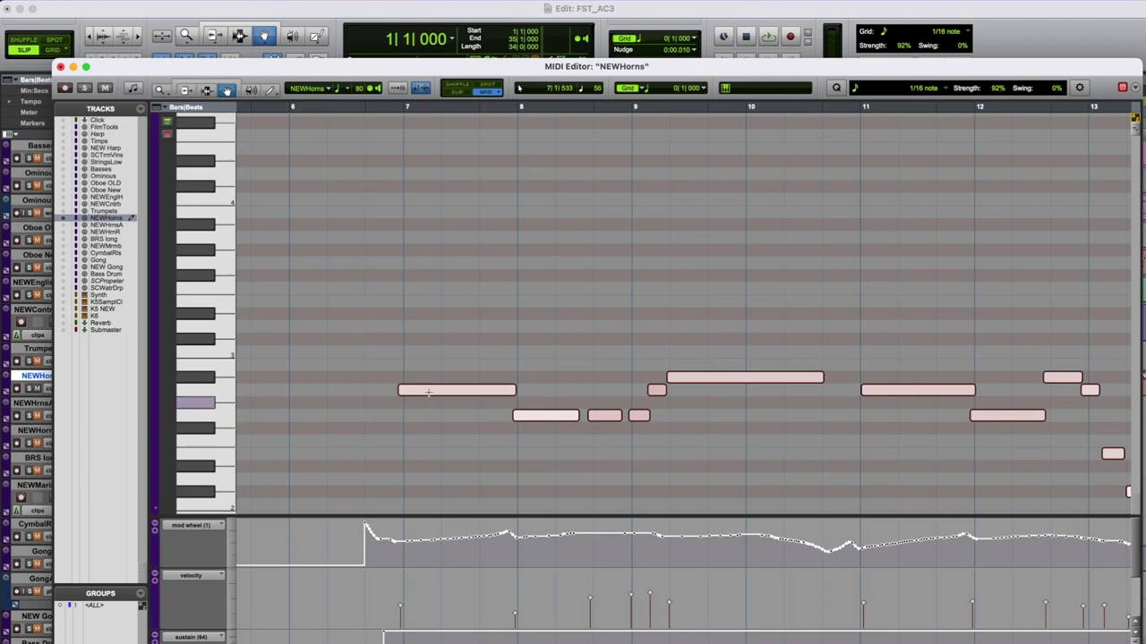
left_click(60, 67)
left_click(225, 137)
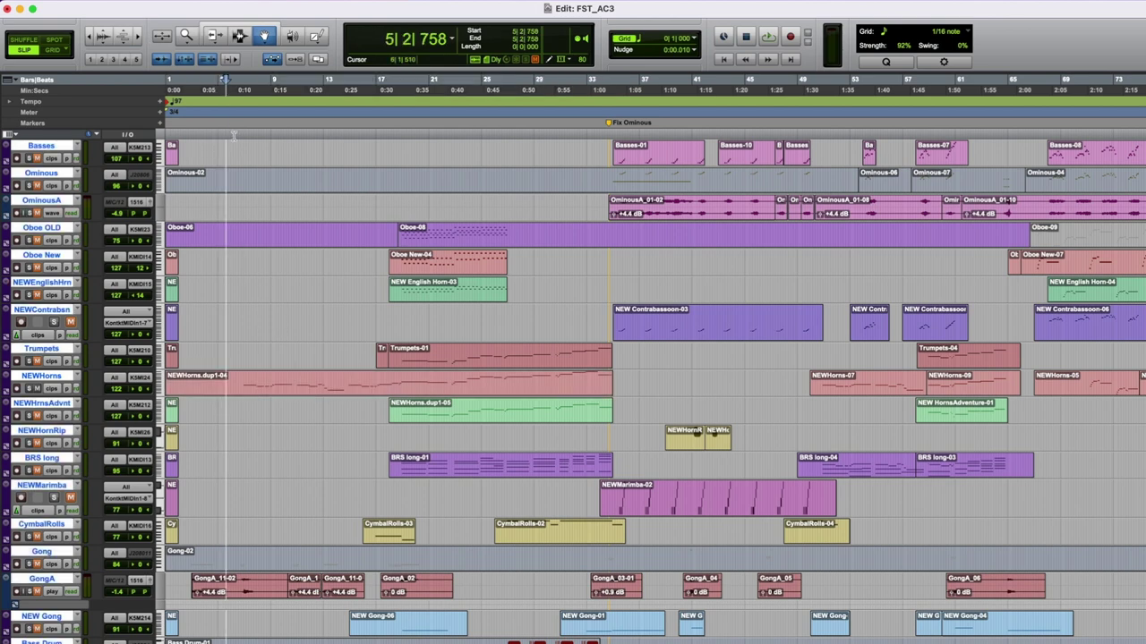
Play the cue from bar 5 and stop.
key("space")
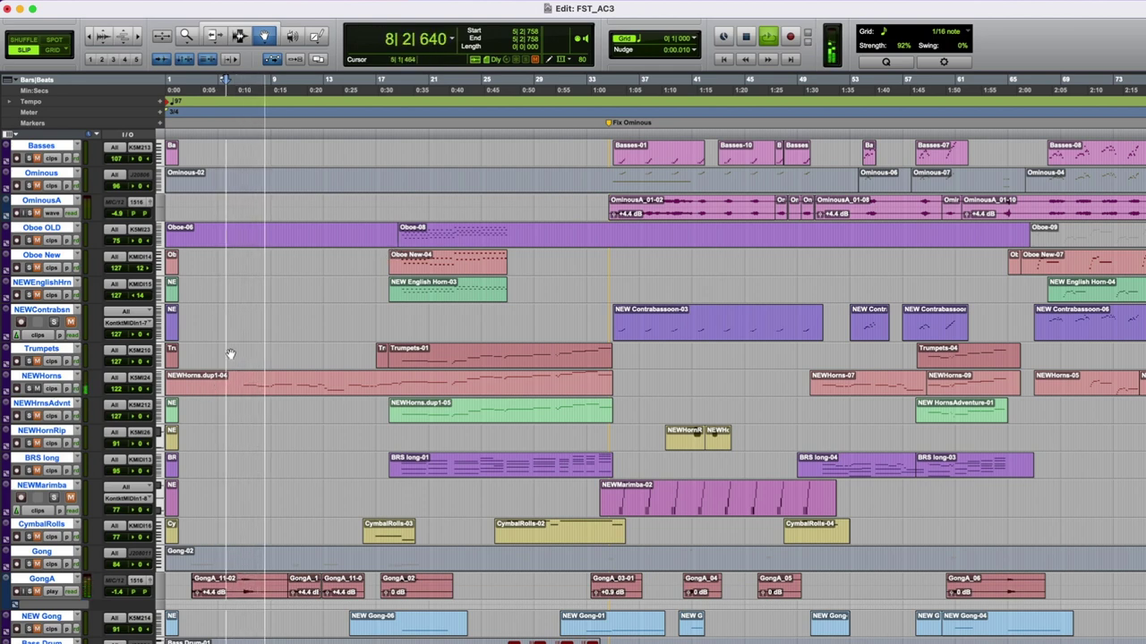
scroll(232, 346, "down", 4)
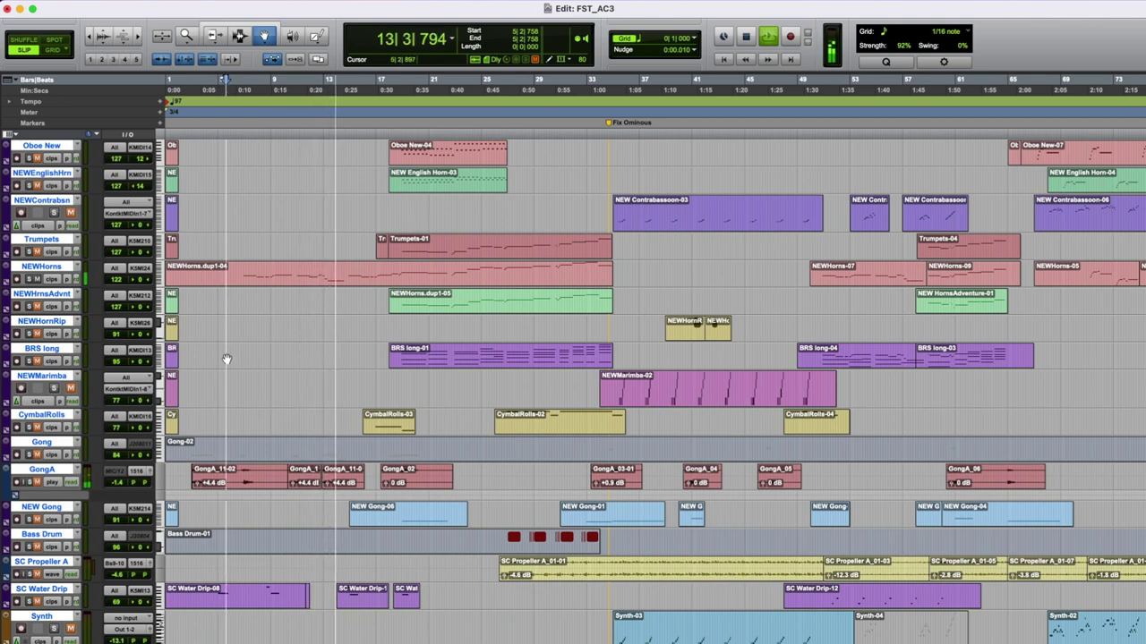
key("space")
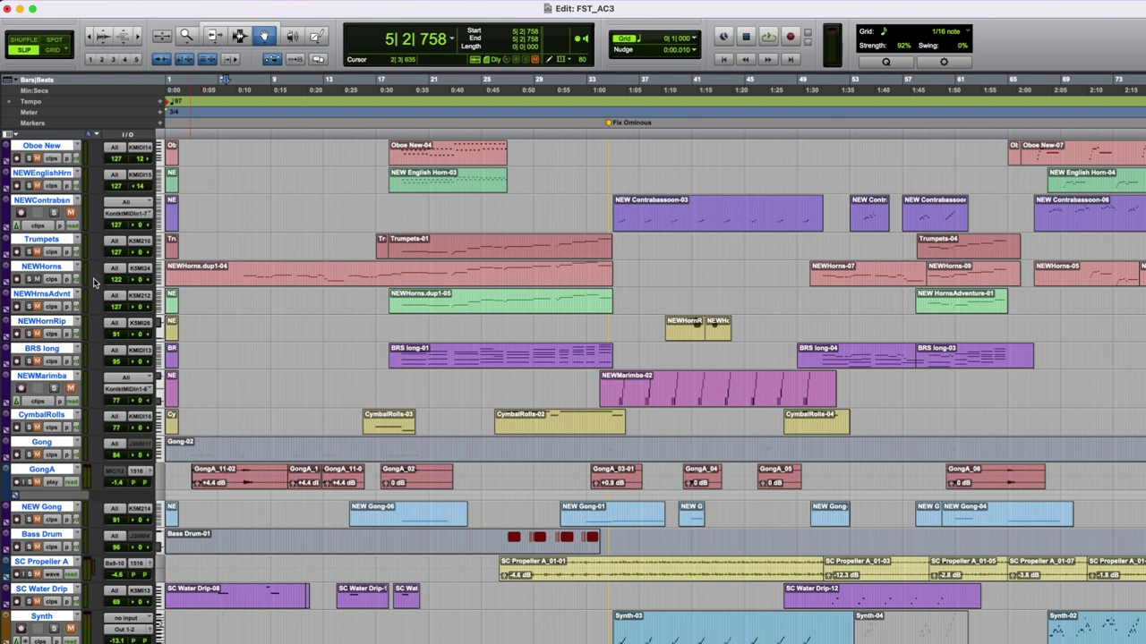
Record-arm the NEWHorns track and move the play position to 16|2|431.
left_click(16, 279)
key("Tab")
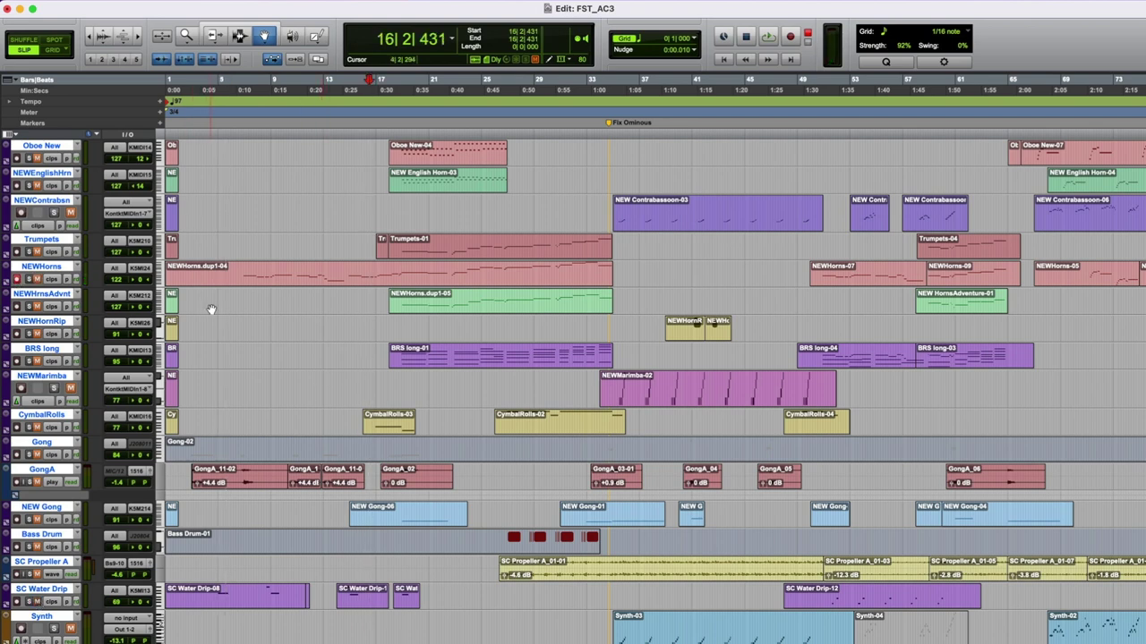
scroll(261, 443, "up", 10)
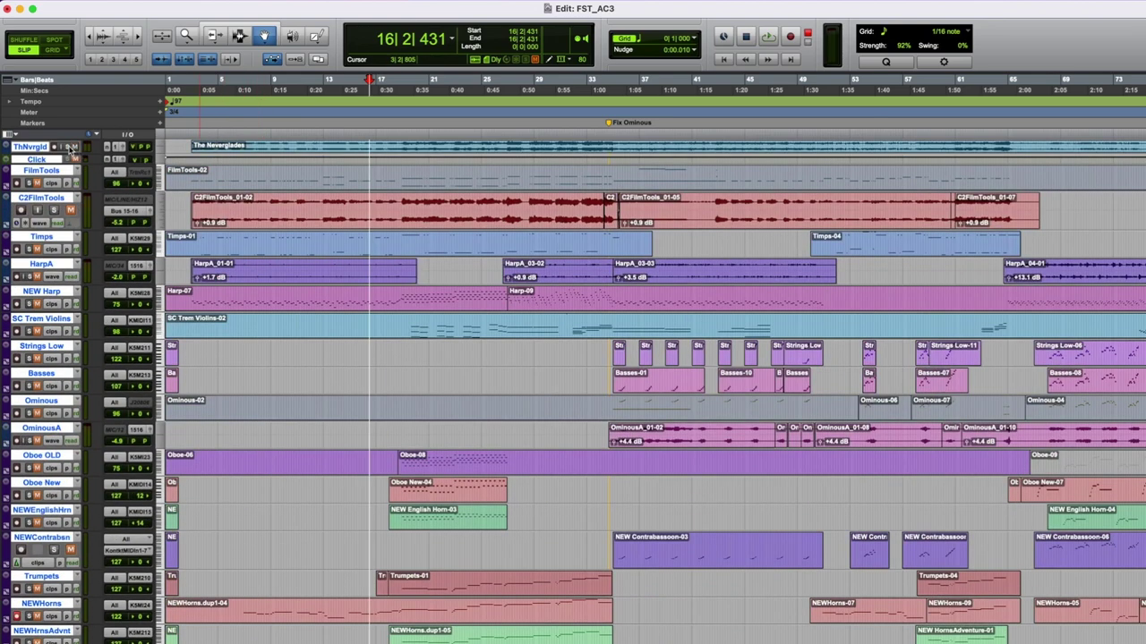
Enlarge The Neverglades track to show its waveform while playing from 3|1|093, then stop.
left_click(191, 134)
key("space")
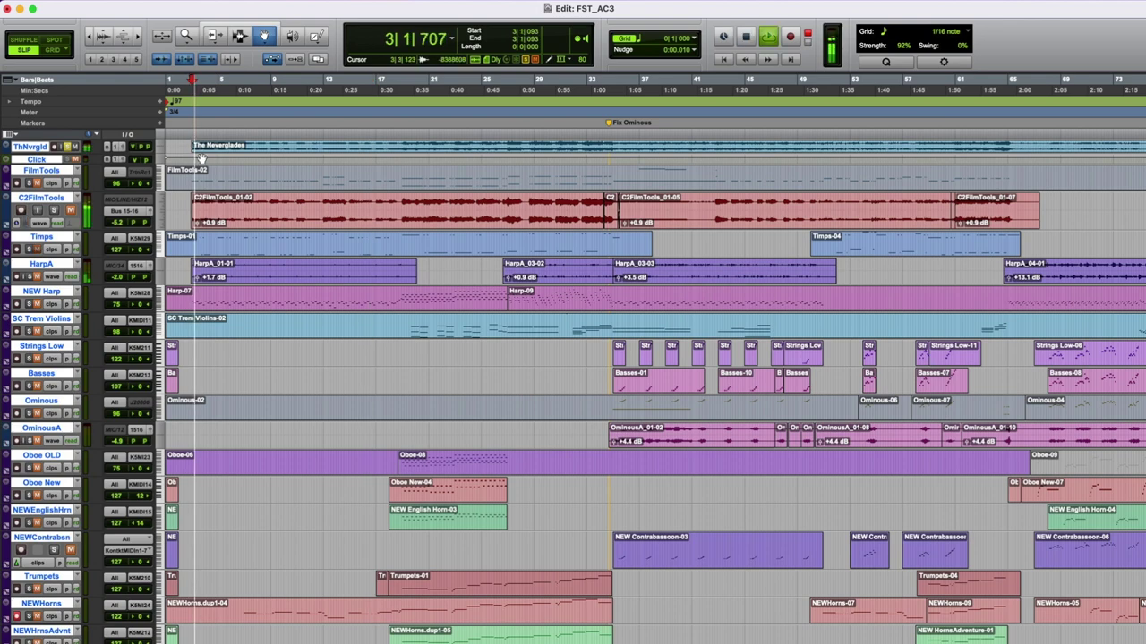
left_click_drag(127, 163, 127, 237)
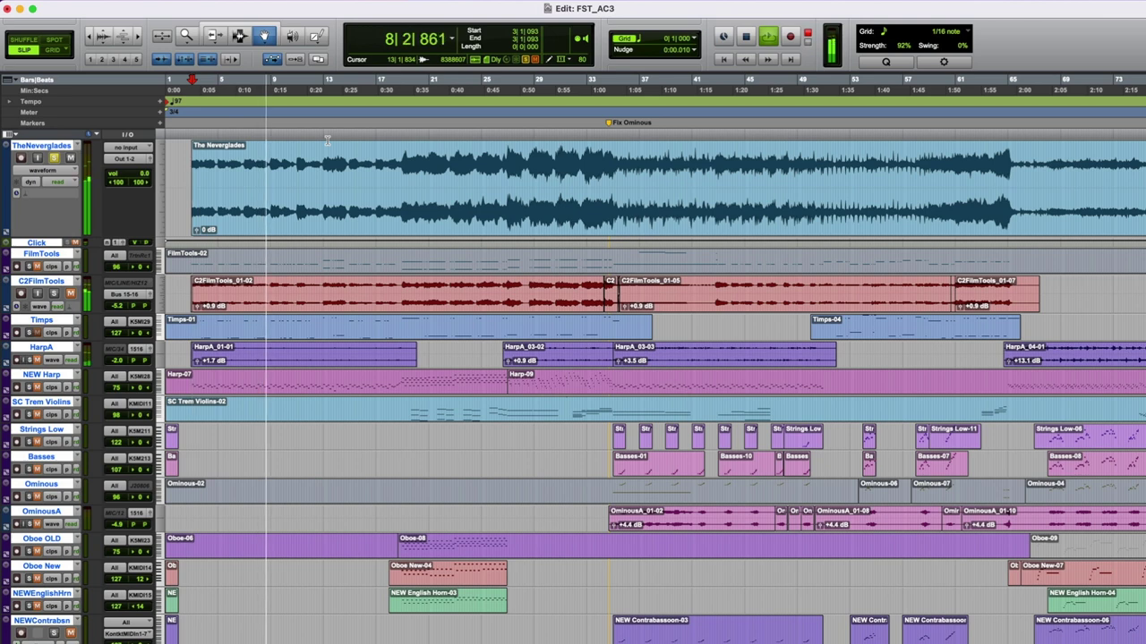
key("space")
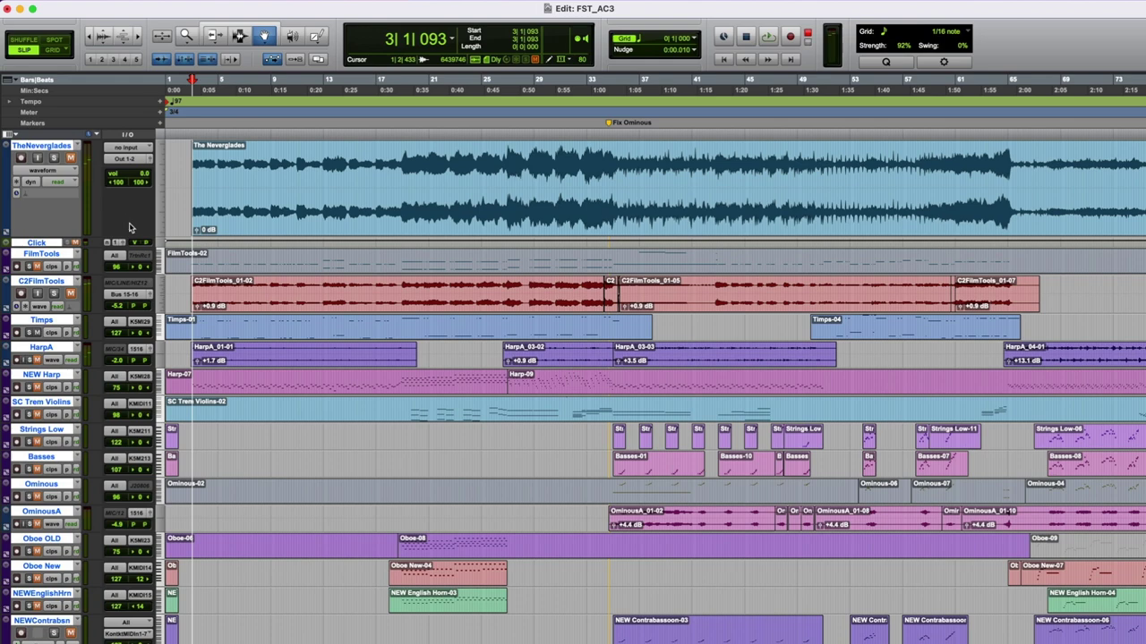
scroll(307, 271, "down", 10)
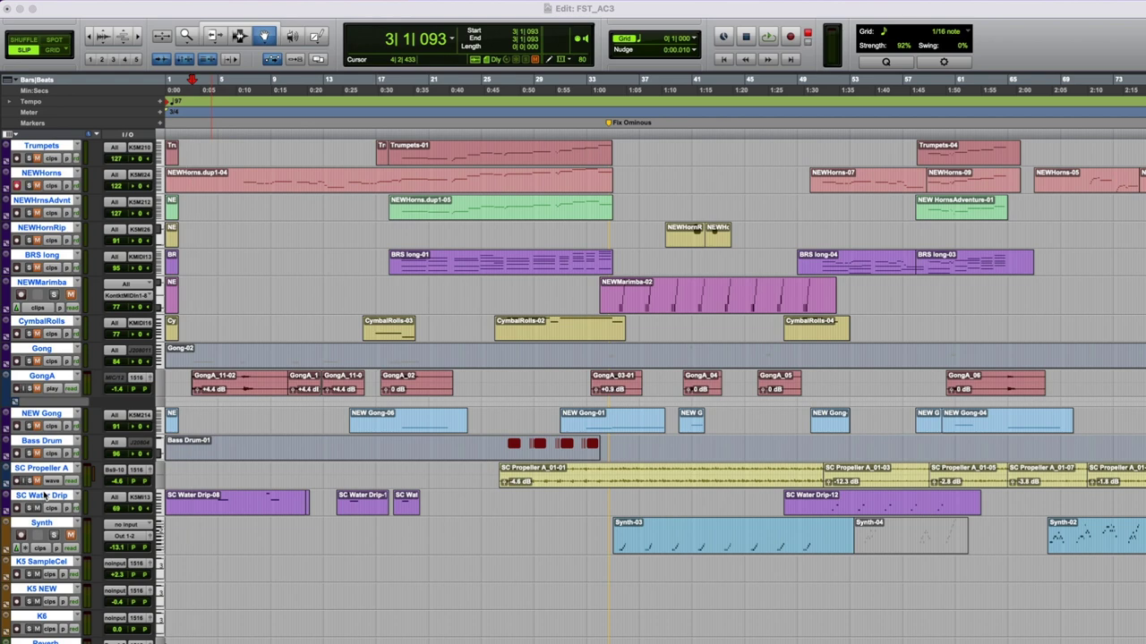
Audition the cue from just after bar 3, then select the Oboe-08 clip on Oboe OLD (18|3–66|3).
left_click(199, 251)
key("space")
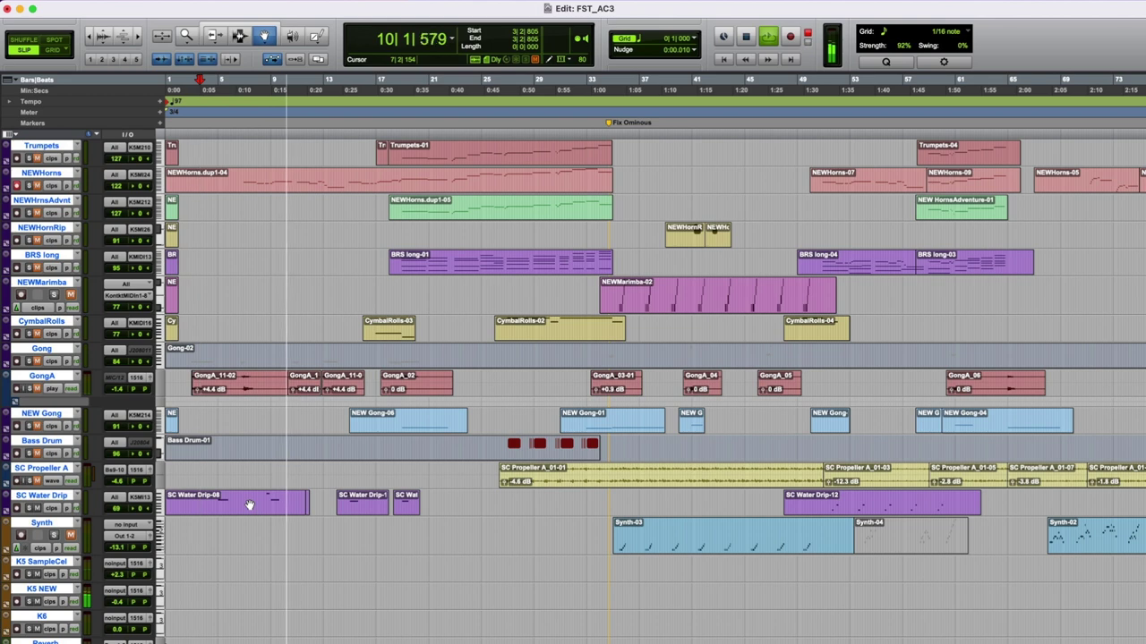
key("space")
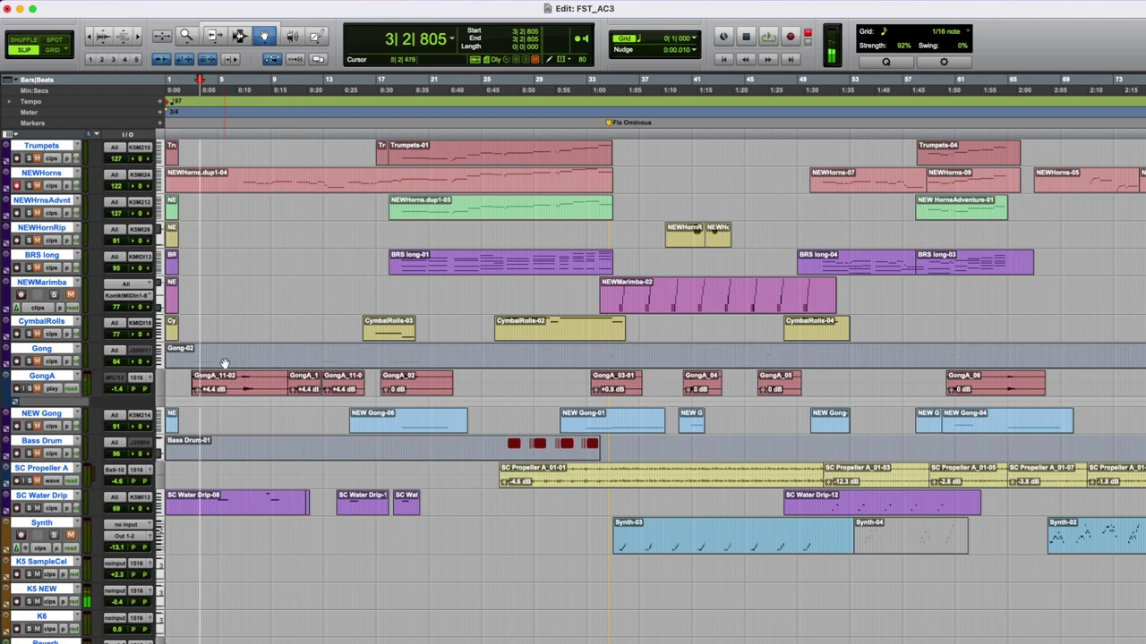
scroll(385, 287, "up", 5)
left_click(418, 256)
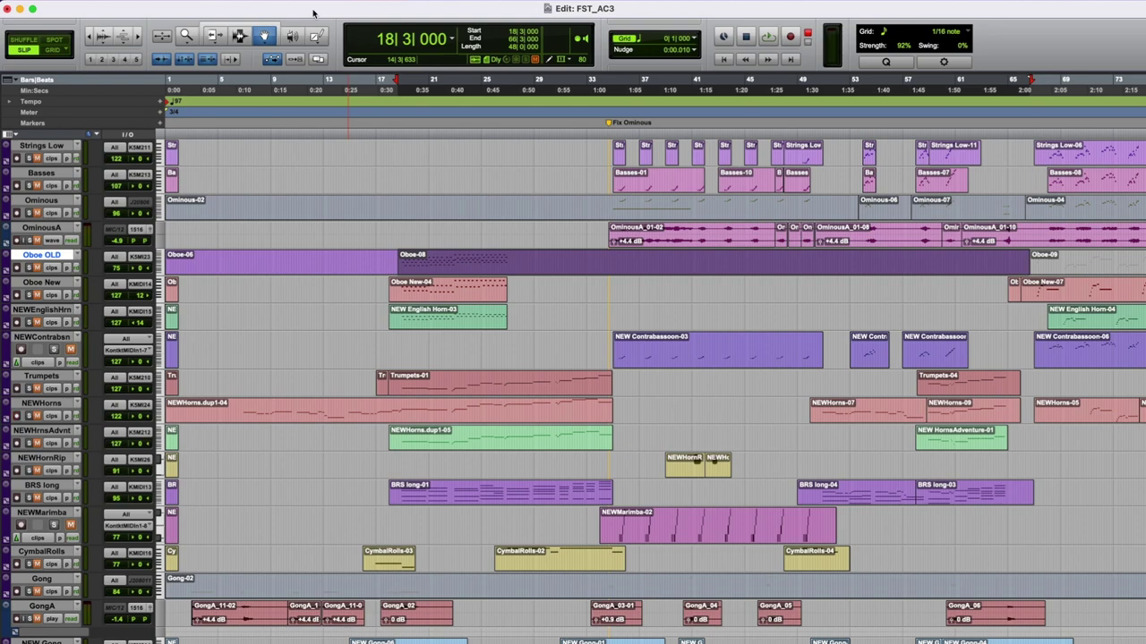
Inspect the Oboe-08 clip's notes in the MIDI Editor, then close it.
key("F7")
key("F8")
double_click(442, 265)
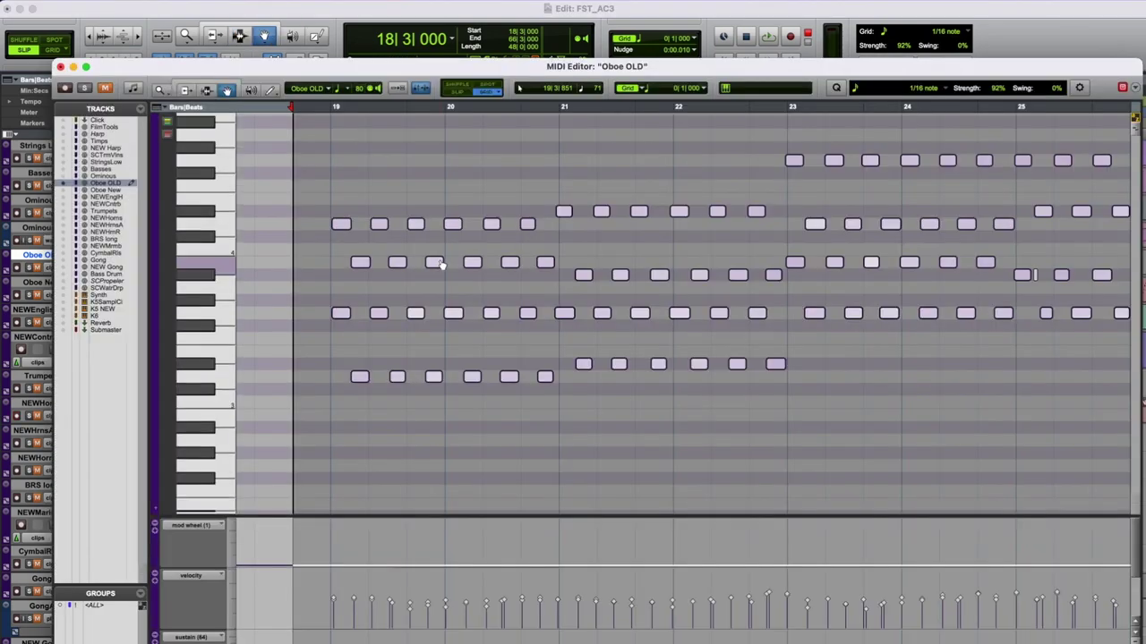
scroll(939, 383, "right", 2)
scroll(939, 383, "right", 1)
scroll(938, 383, "up", 3)
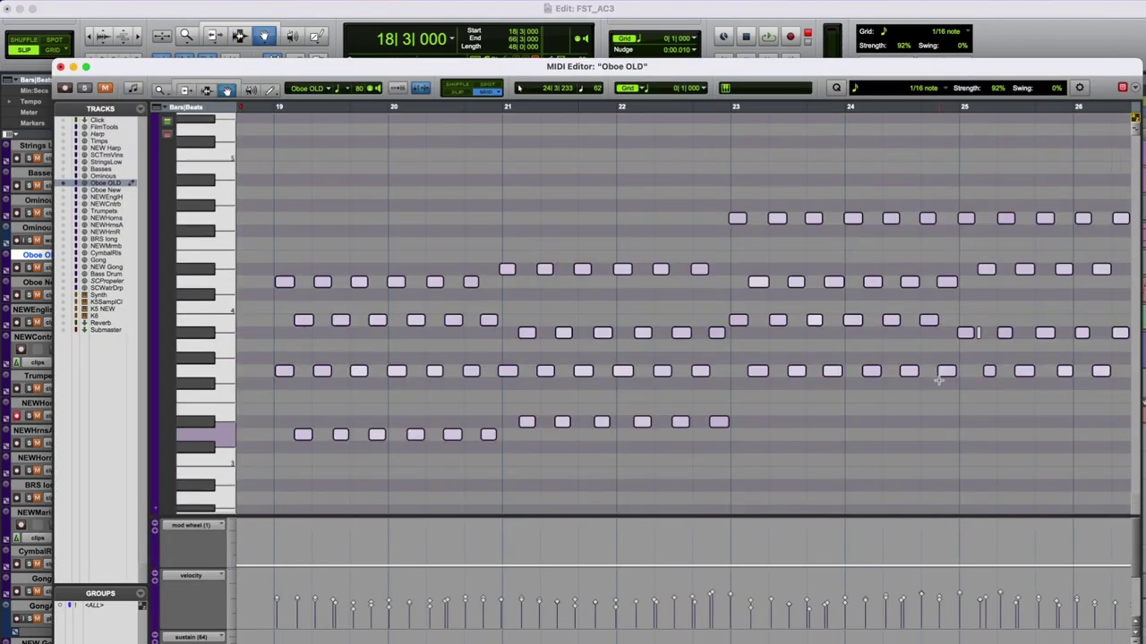
scroll(939, 383, "right", 1)
left_click(60, 67)
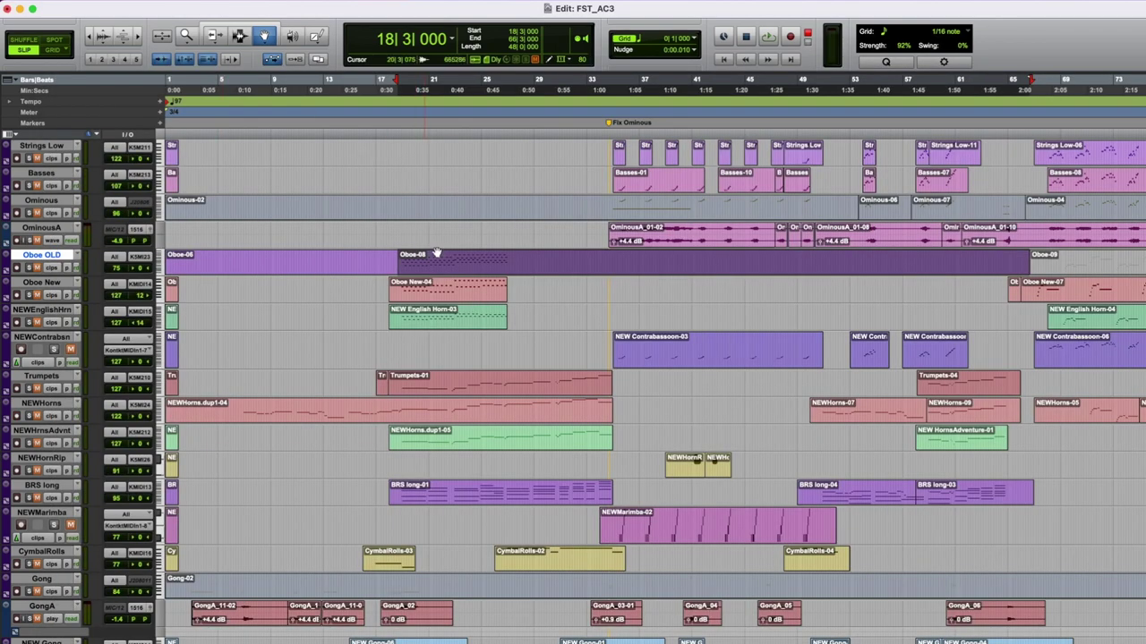
View Oboe New-04 notes with NEW English Horn shown alongside, close the editor, and play from bar 18.
left_click(451, 294)
double_click(451, 294)
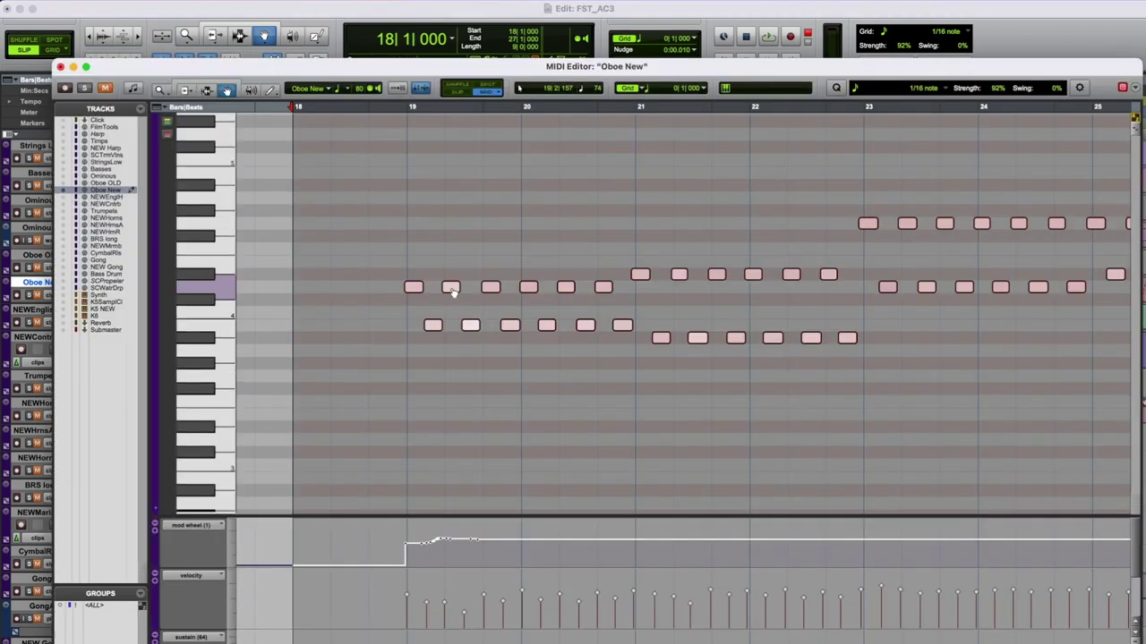
left_click(64, 199)
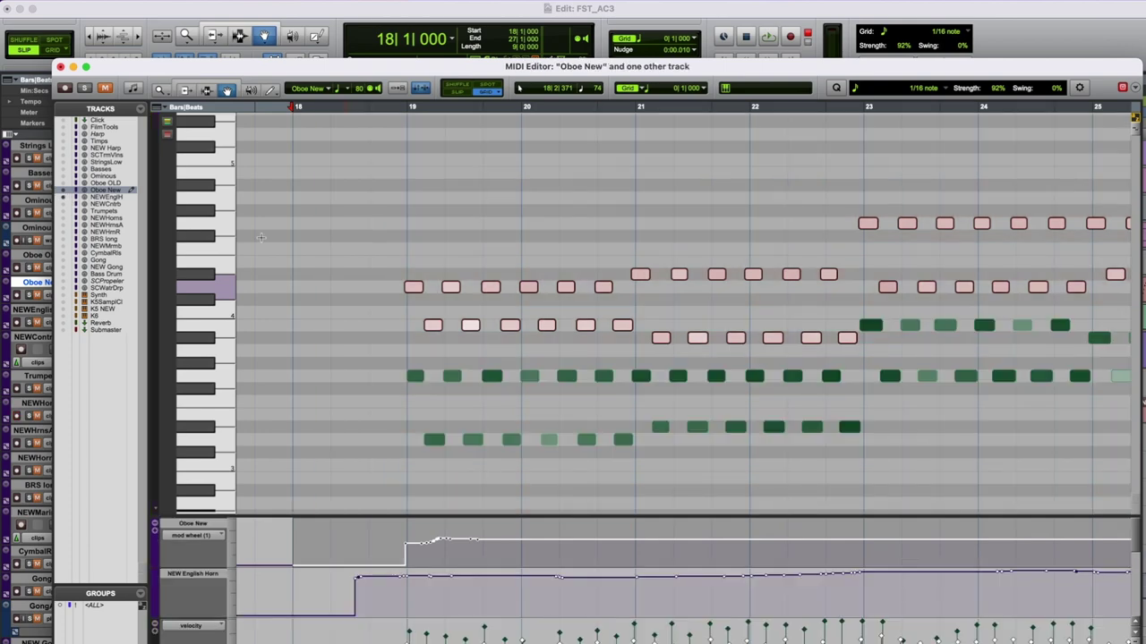
key("space")
key("super+w")
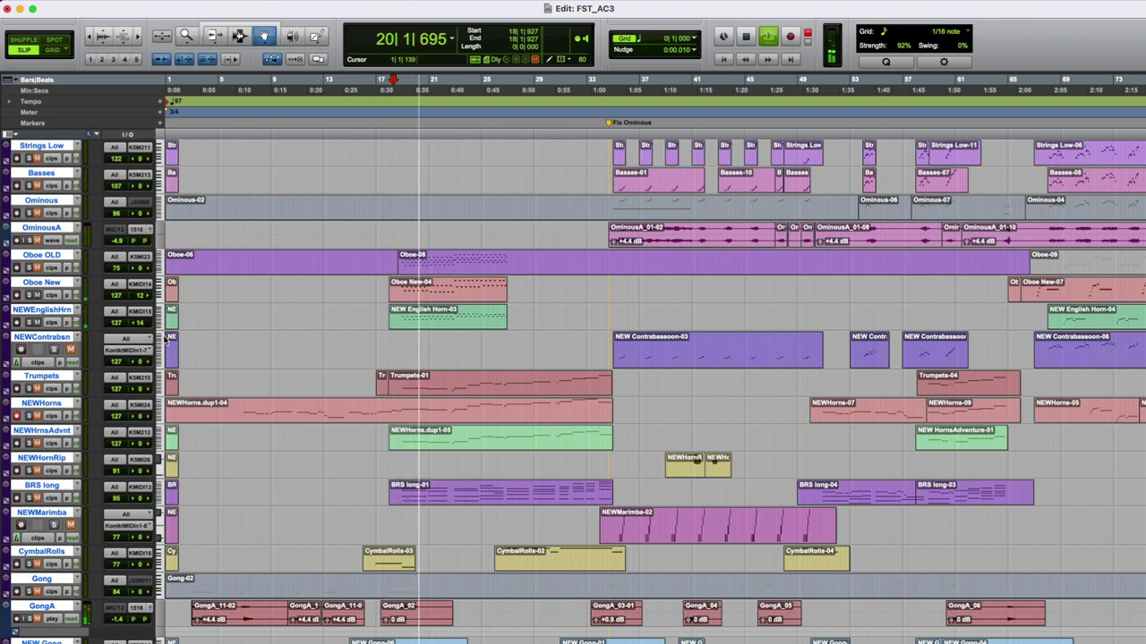
Stop the cue playback and select the BRS long-01 brass clip spanning bars 18 to 35.
scroll(320, 309, "up", 1)
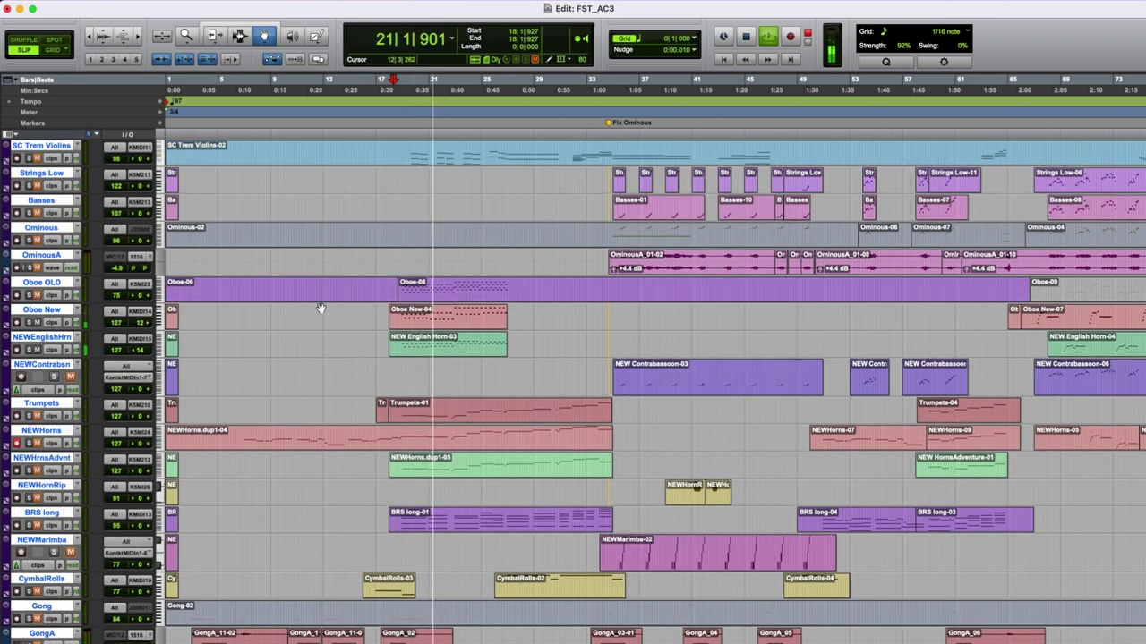
scroll(321, 309, "up", 1)
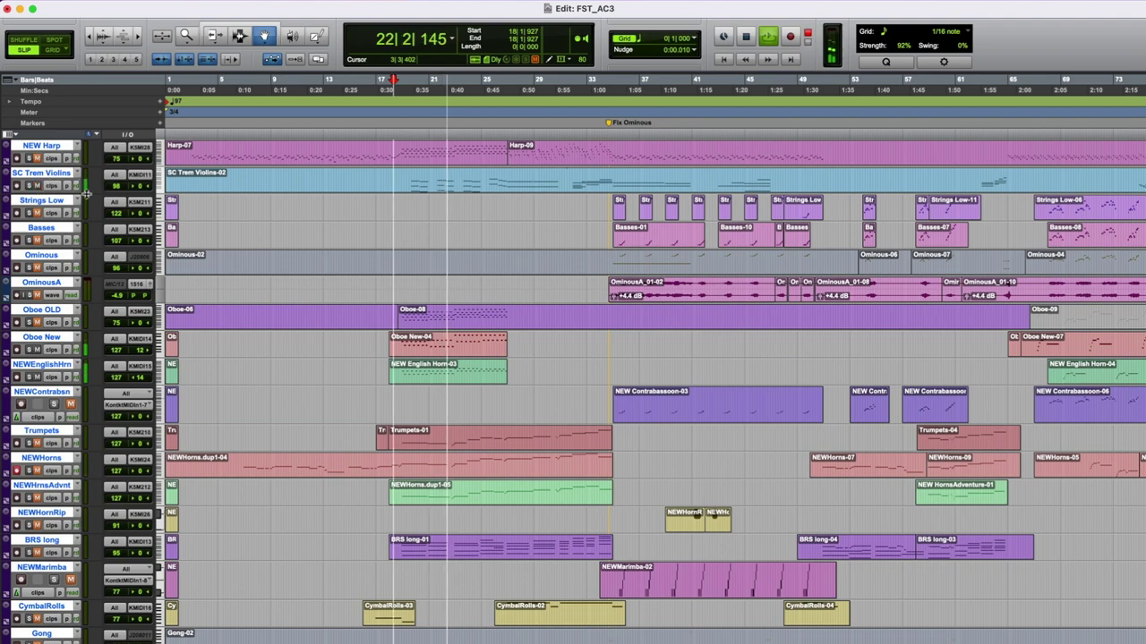
scroll(286, 247, "up", 1)
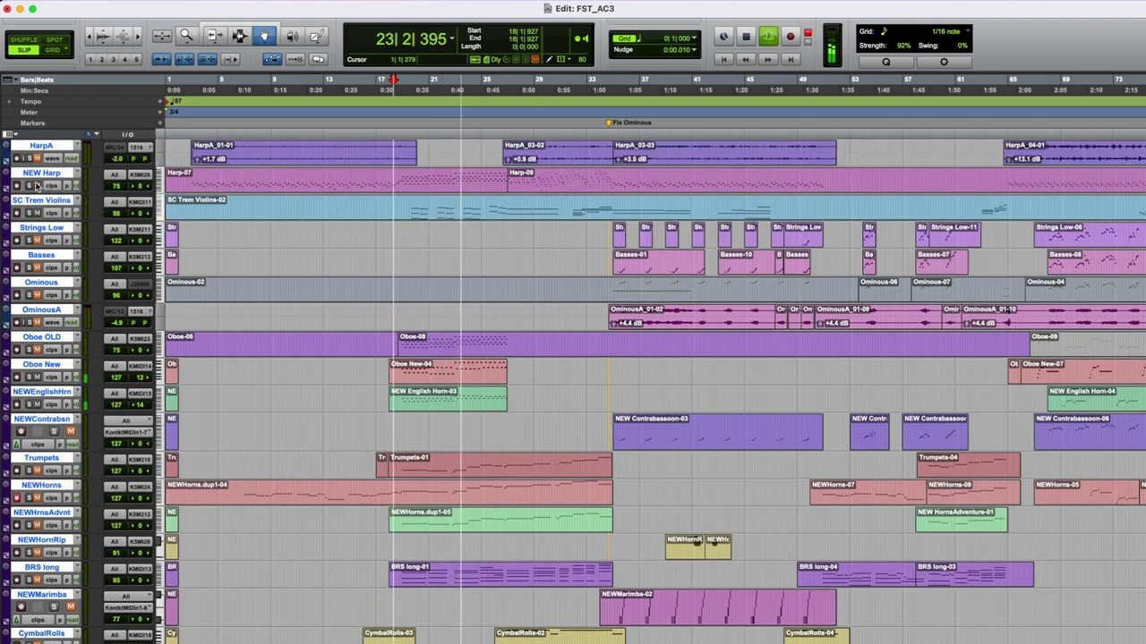
scroll(276, 235, "up", 4)
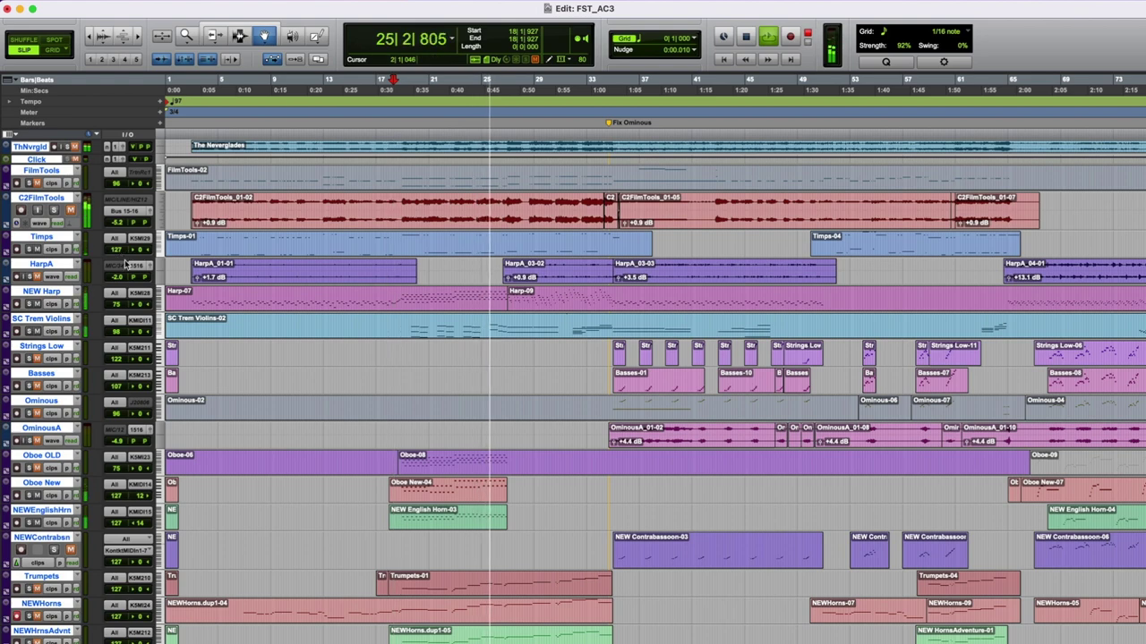
scroll(399, 341, "down", 1)
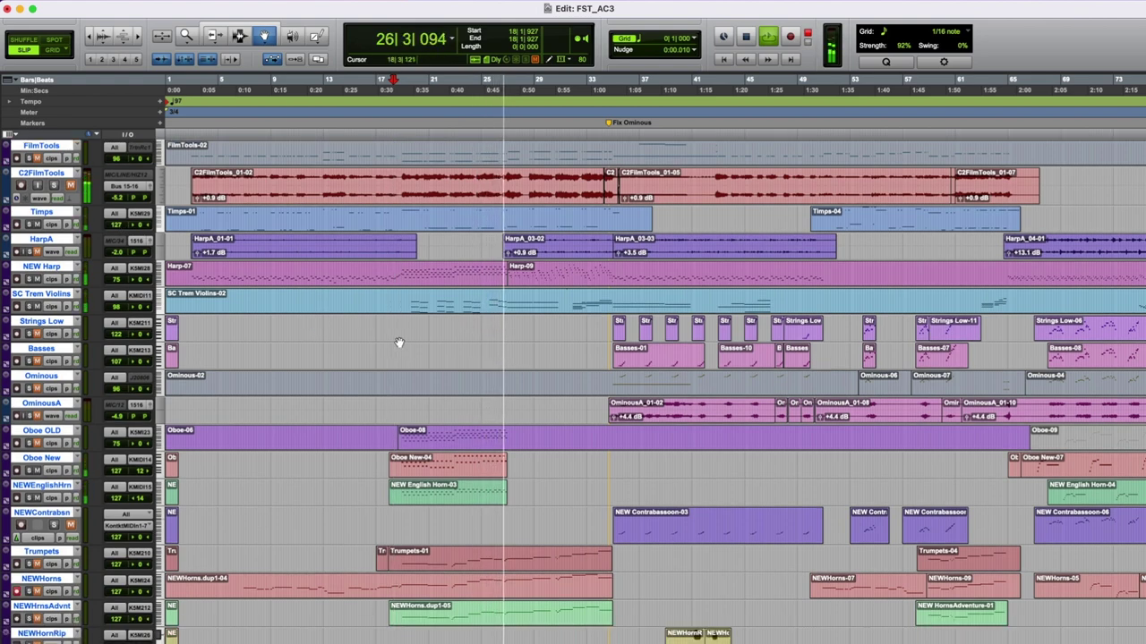
scroll(399, 343, "down", 3)
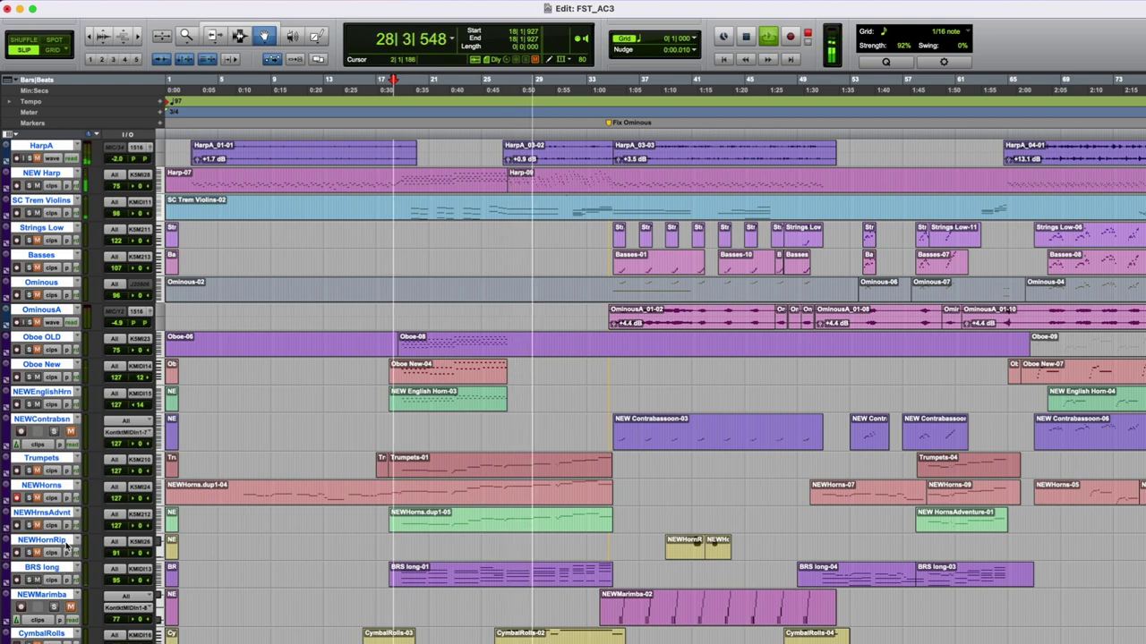
scroll(609, 475, "down", 2)
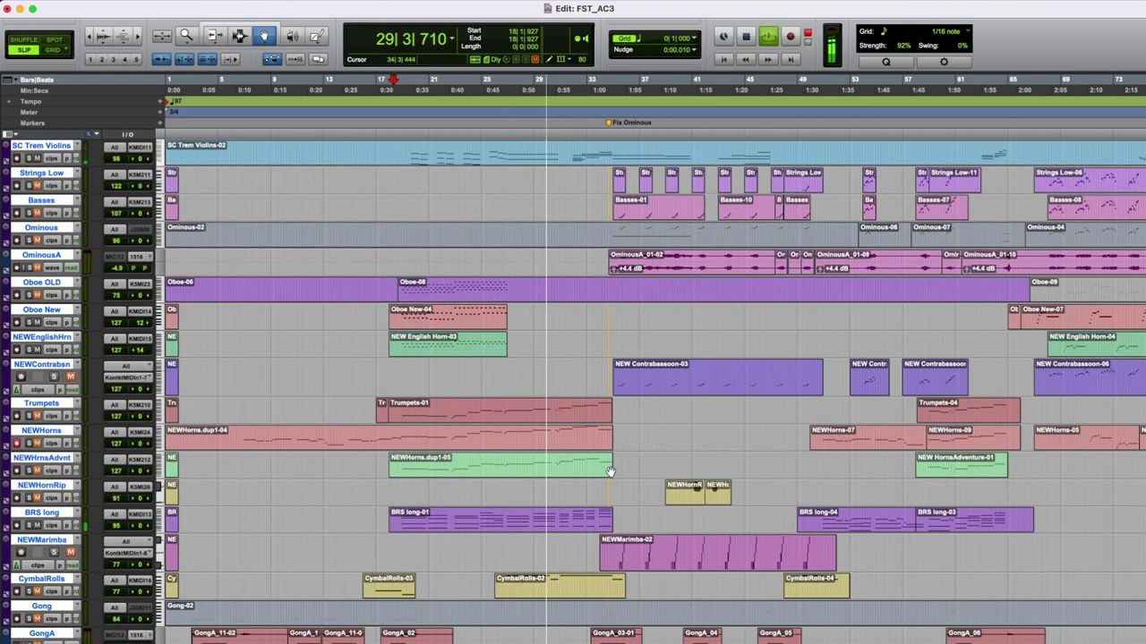
key("space")
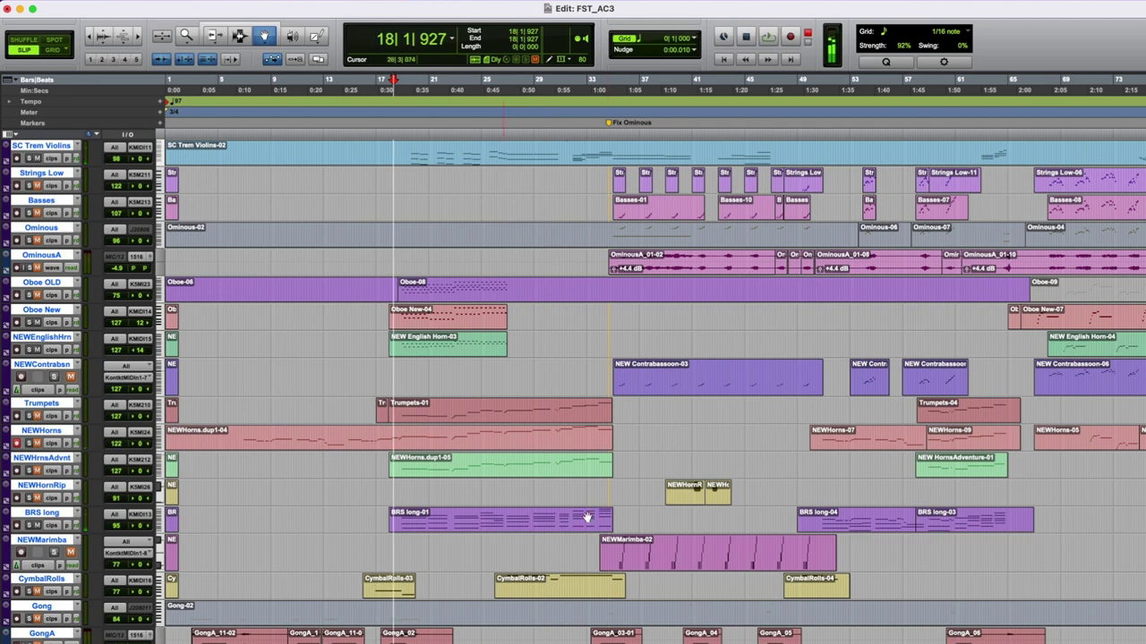
left_click(476, 522)
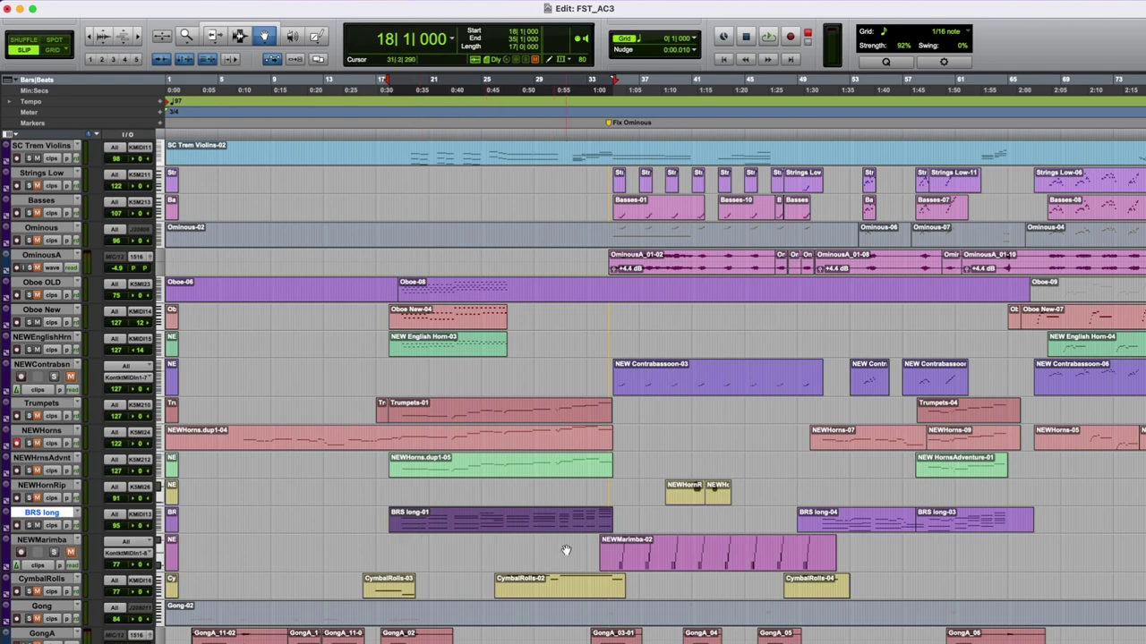
Select the NEWHorns.dup1-05 clip and audition the cue from near bar 18.
left_click(436, 458)
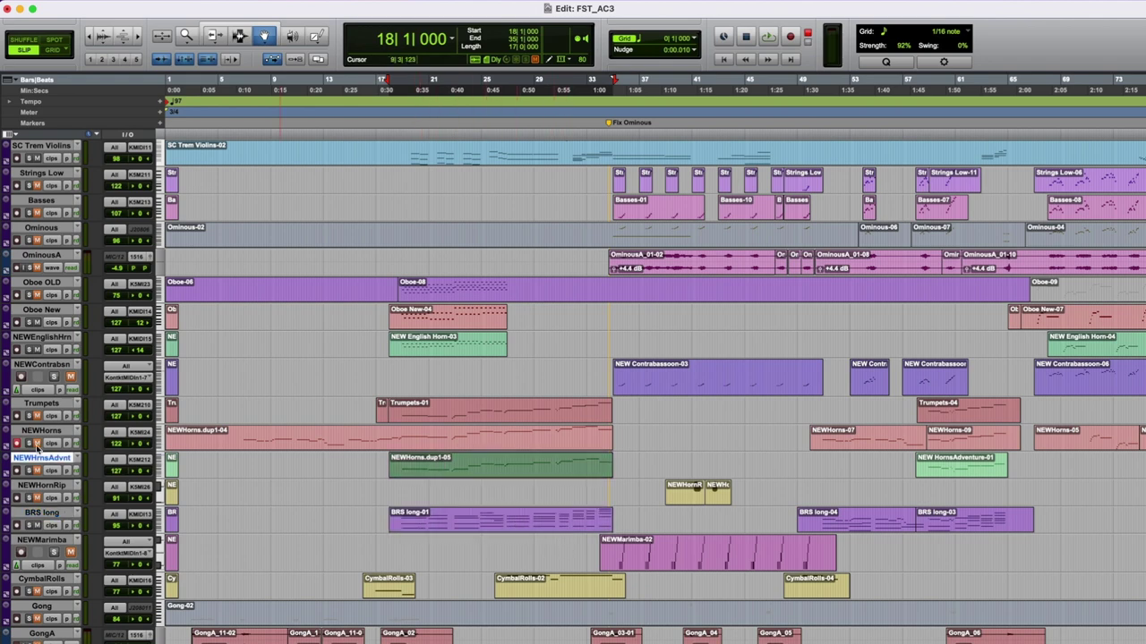
left_click(391, 145)
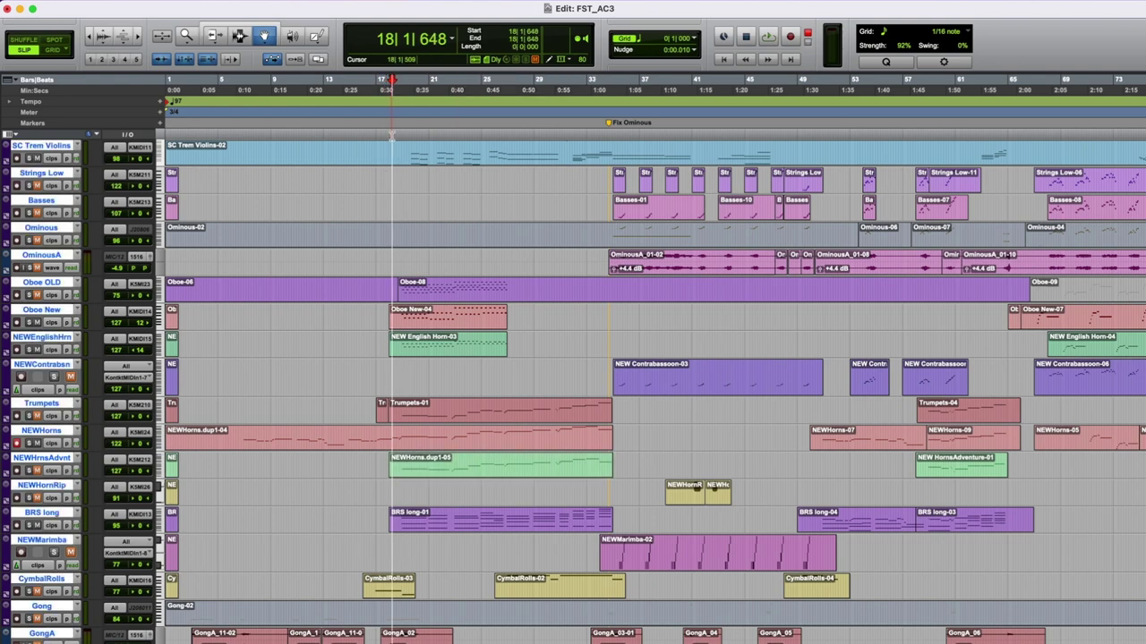
key("space")
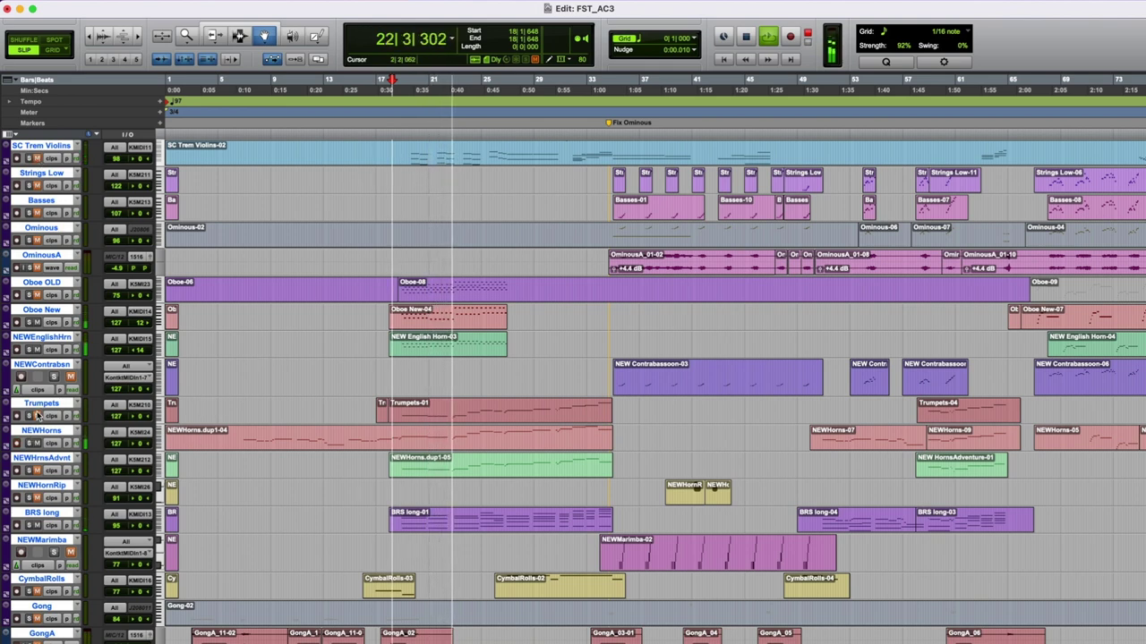
key("space")
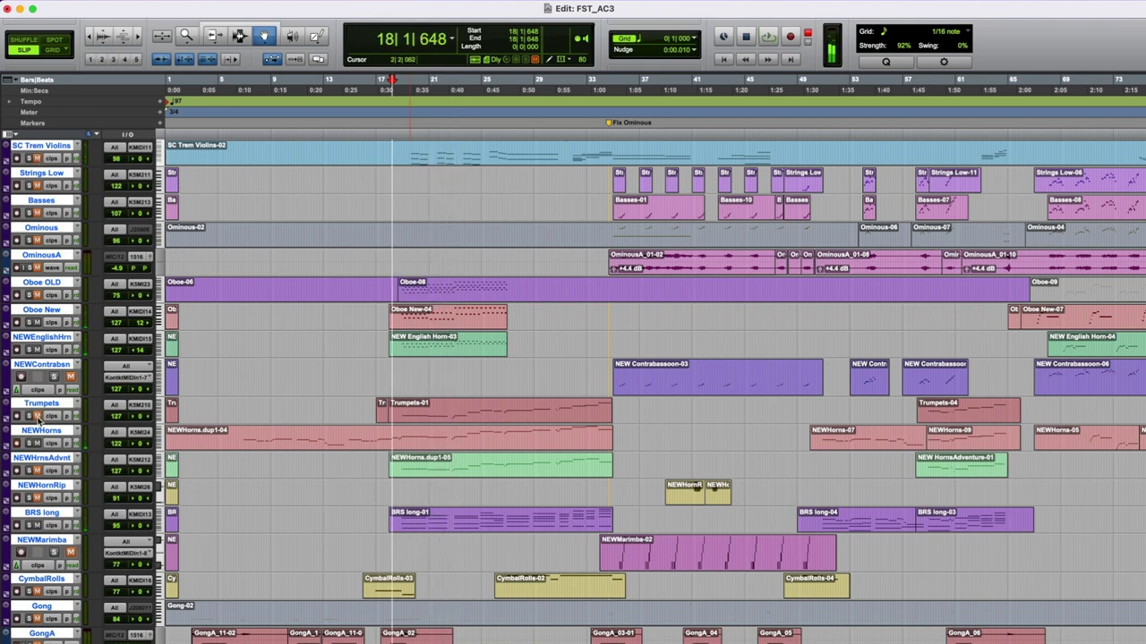
Play the cue from bar 18 beat 3, then recall the Fix Ominous memory location.
left_click(393, 148)
left_click(399, 135)
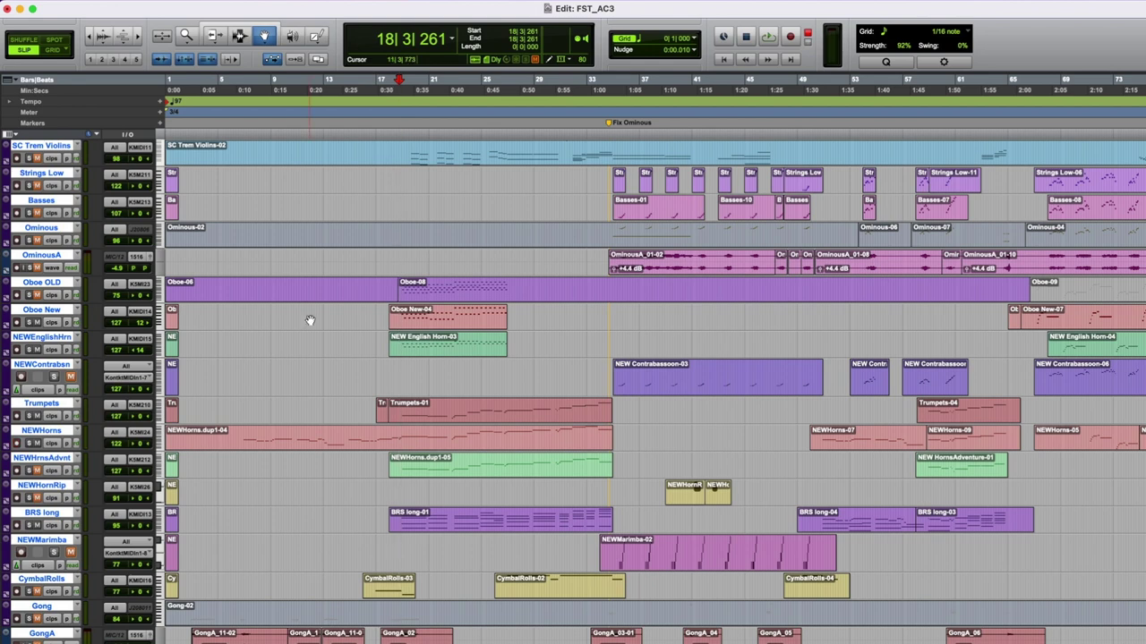
key("space")
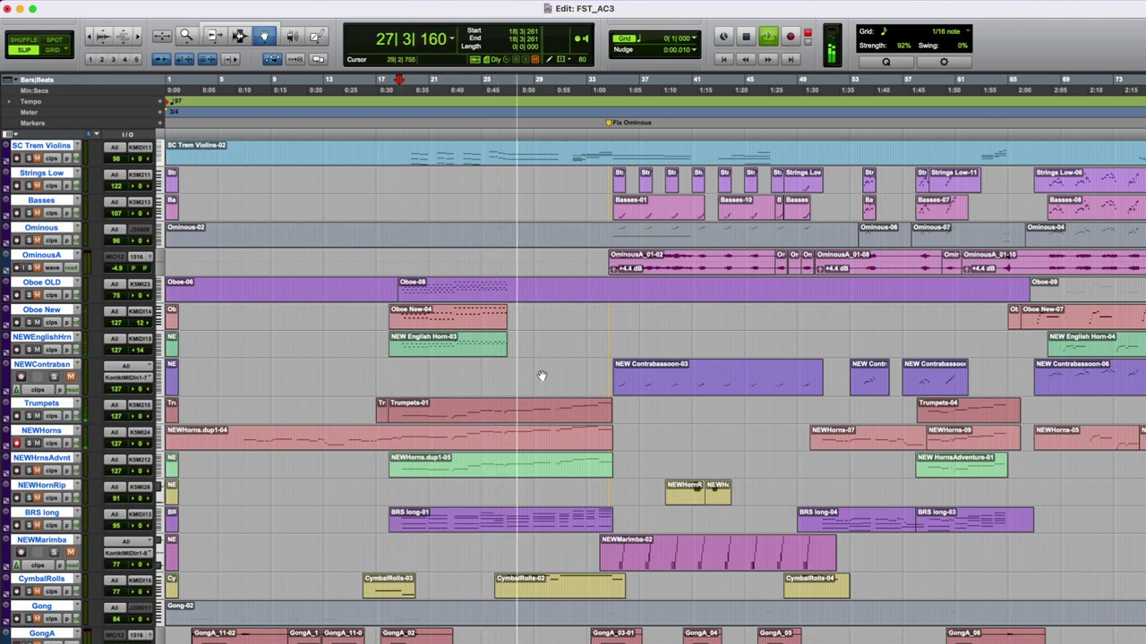
key("space")
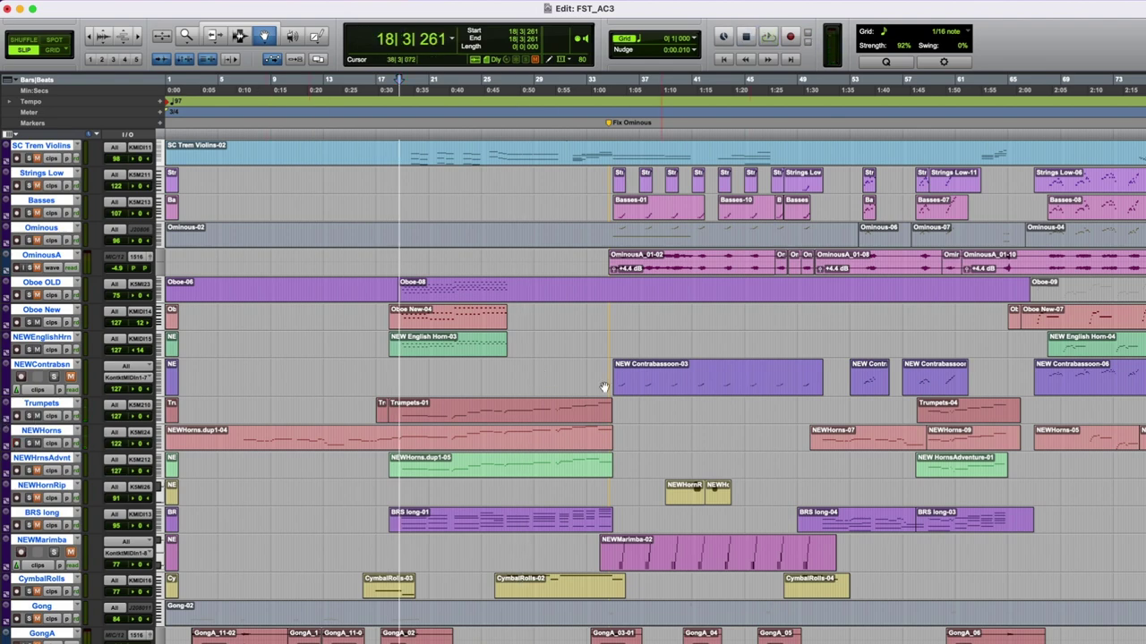
key("KP_Decimal")
key("1")
key("KP_Decimal")
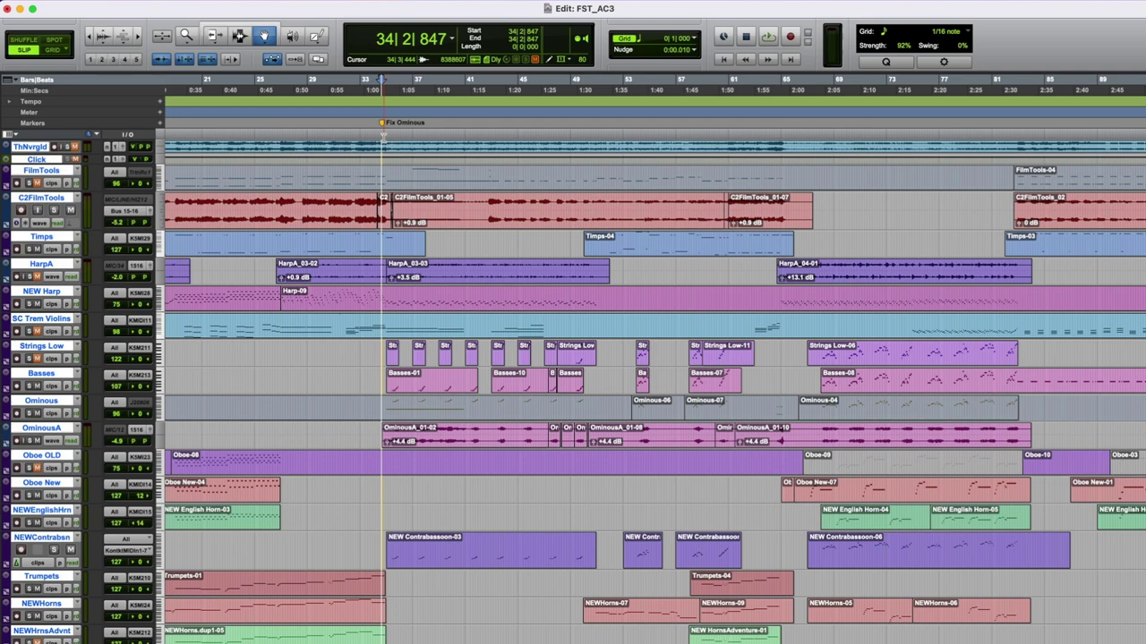
Play the cue from the Fix Ominous marker while scrolling the tracks, then stop.
key("space")
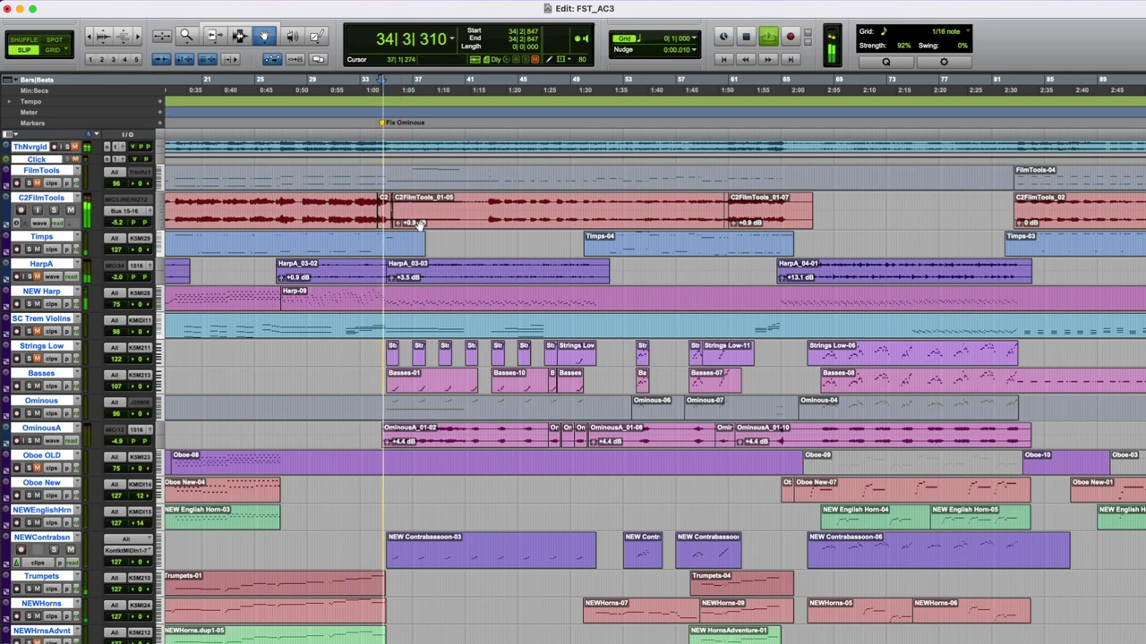
scroll(634, 327, "down", 3)
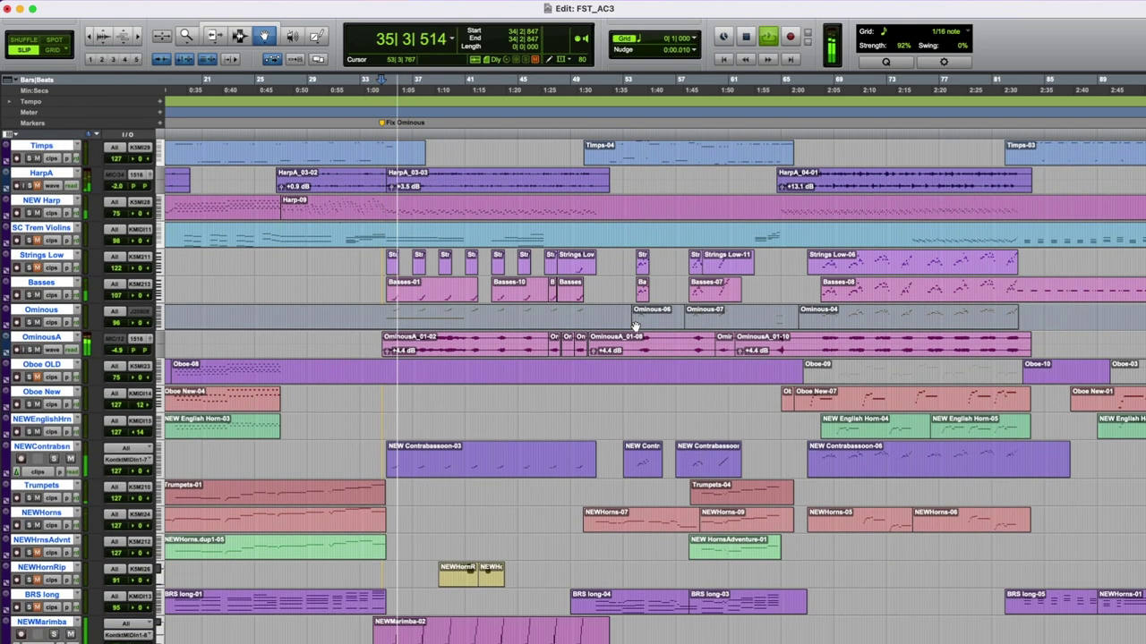
scroll(635, 324, "down", 3)
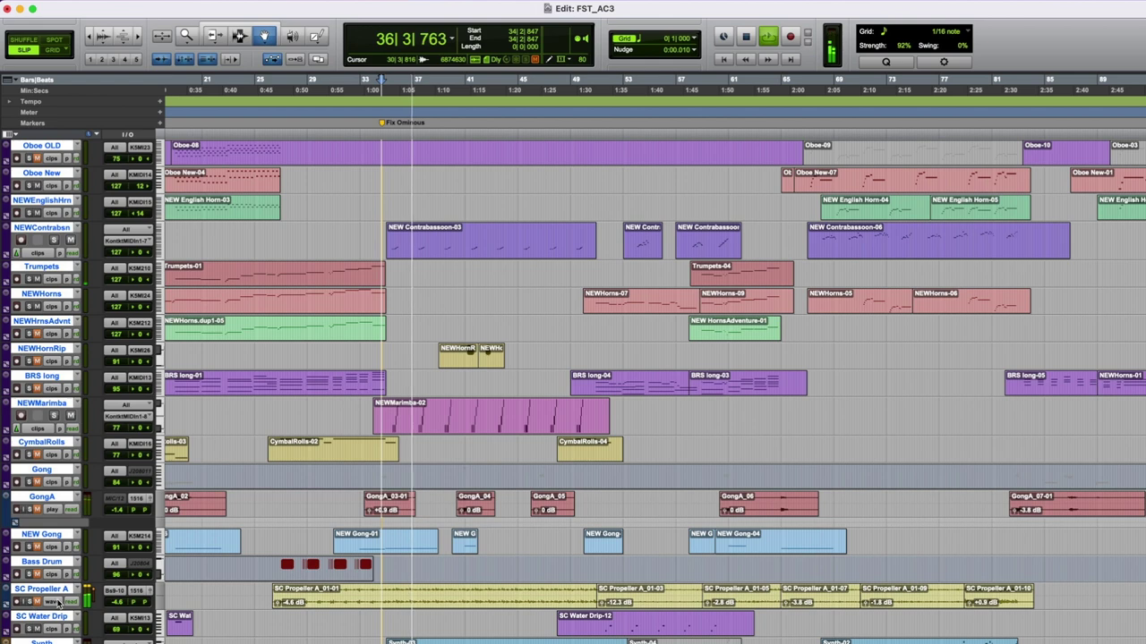
key("space")
Select the SC Propeller A_01-01 loop clip from bar 26 and view the Liquid Grooves Xpander page.
left_click(277, 148)
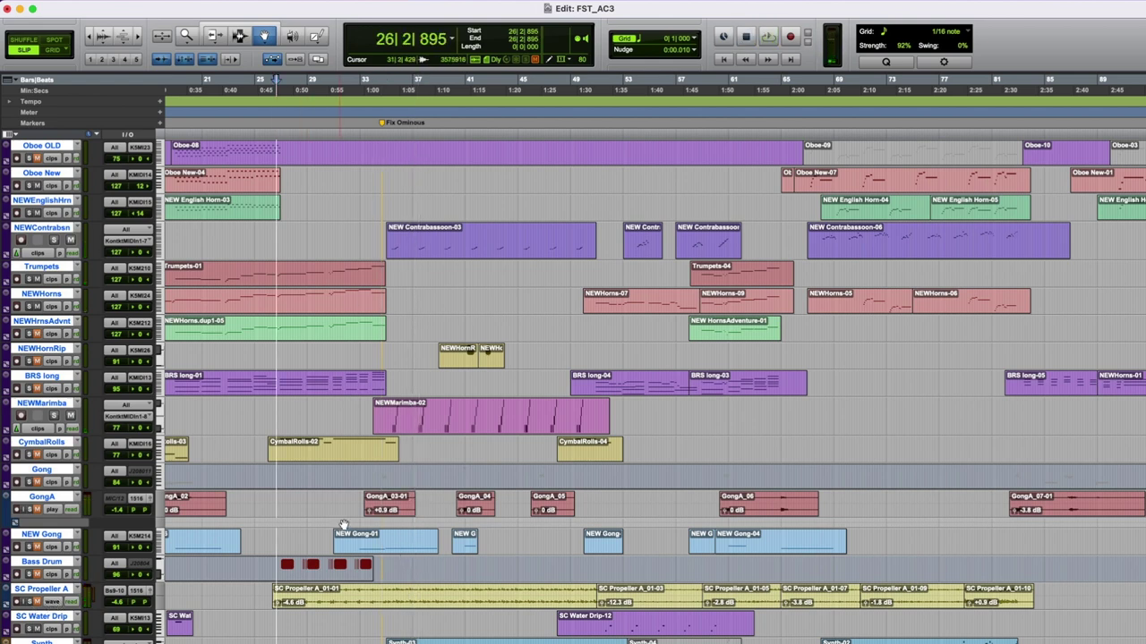
left_click(323, 600)
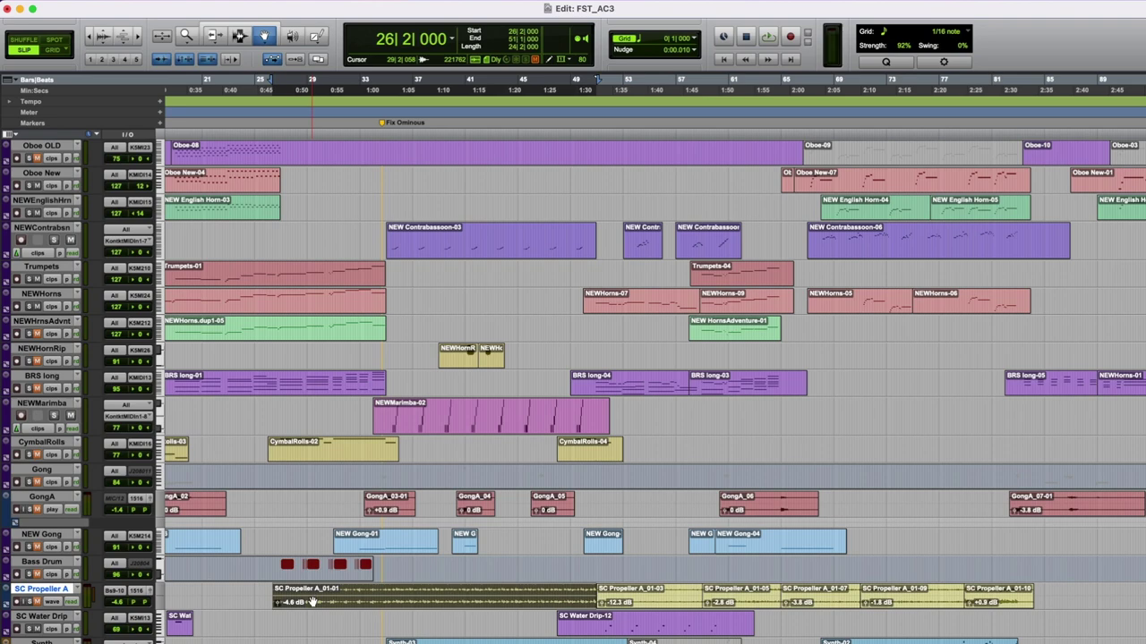
key("super+Tab")
left_click(399, 247)
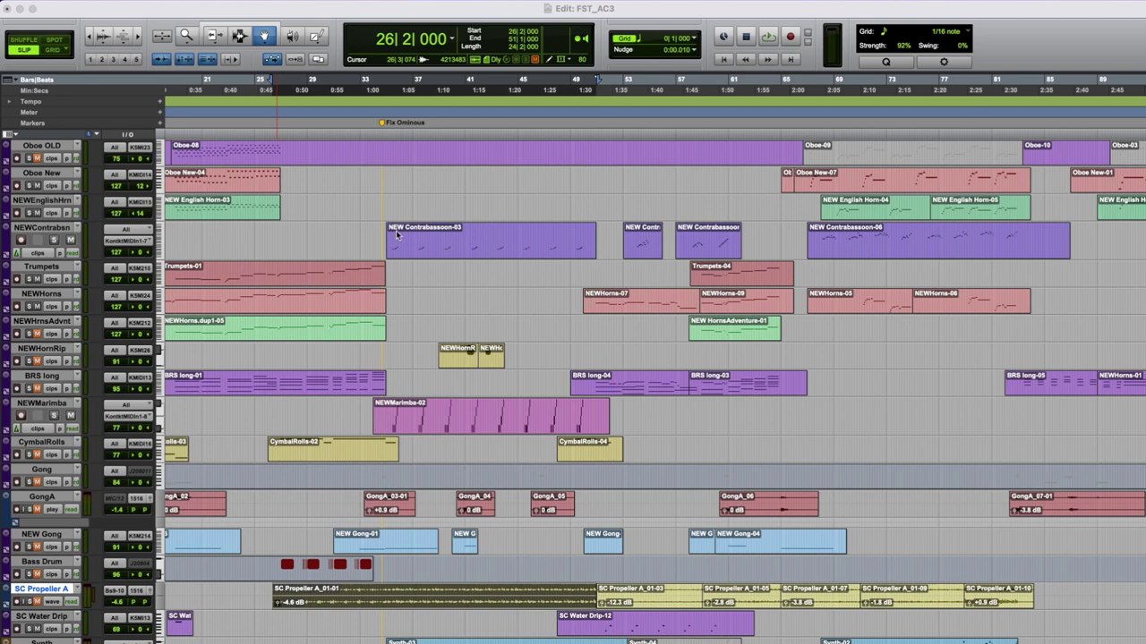
left_click(278, 134)
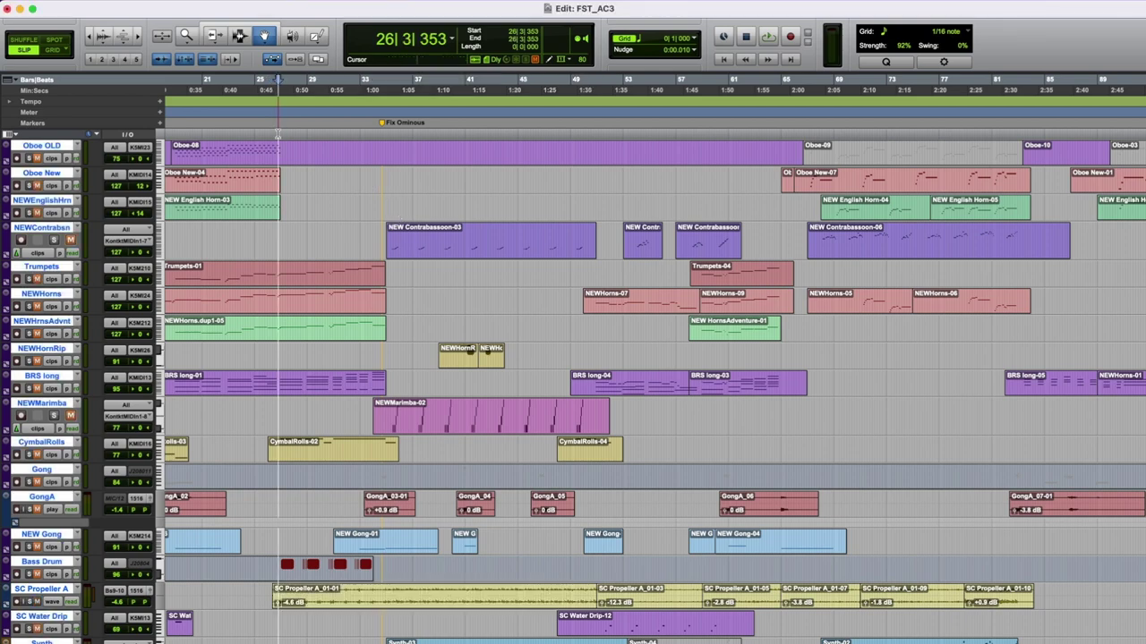
key("space")
scroll(279, 135, "down", 5)
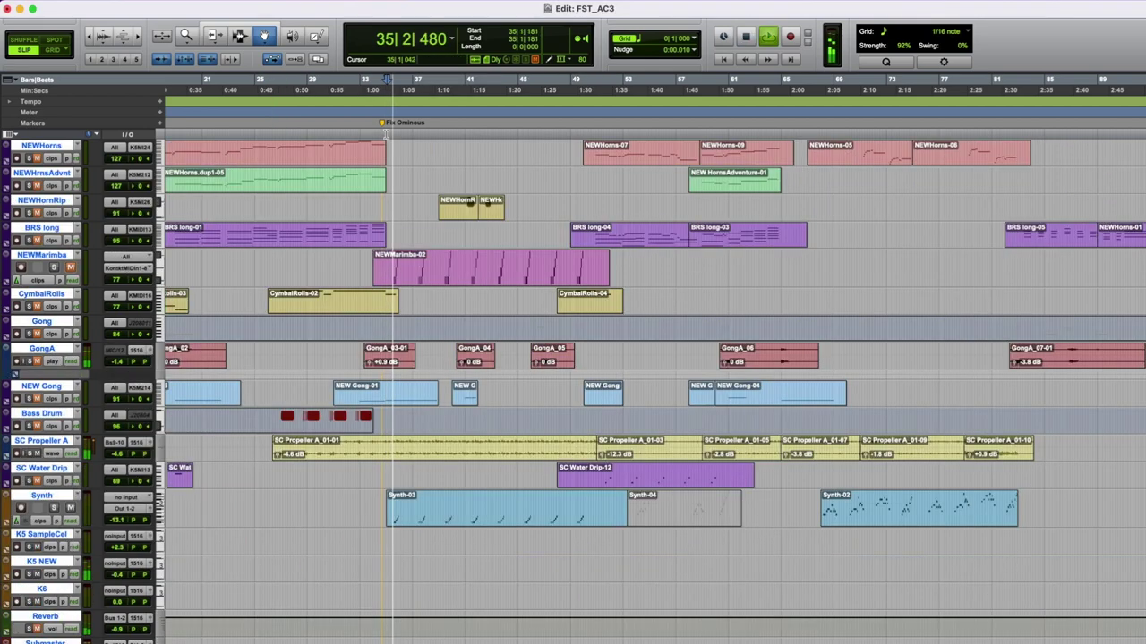
scroll(386, 134, "right", 15)
scroll(542, 223, "left", 20)
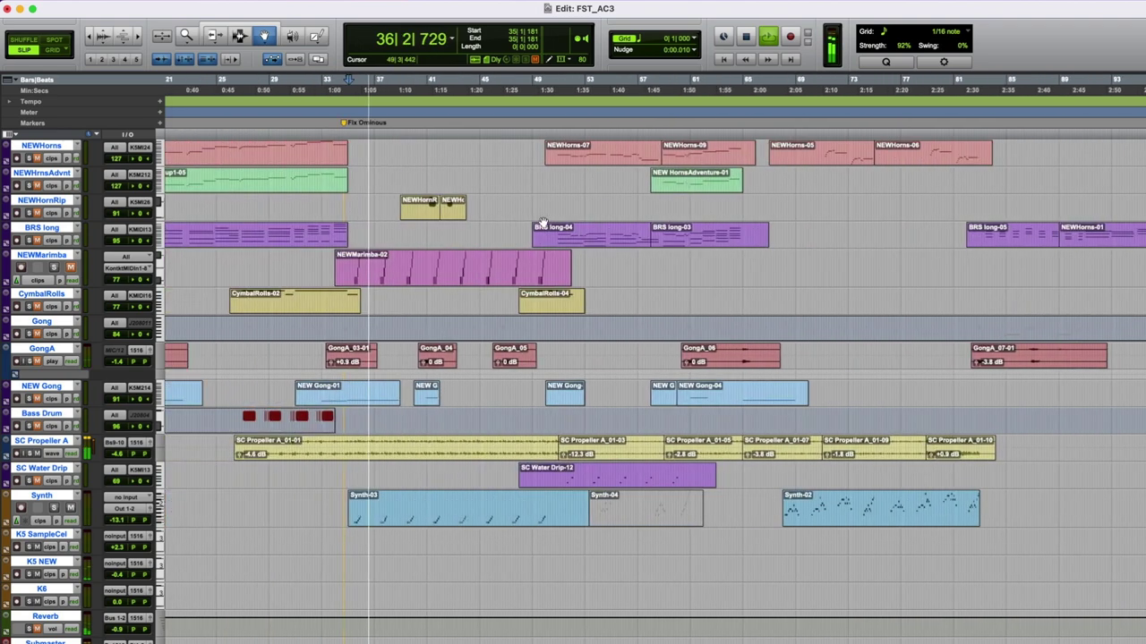
key("space")
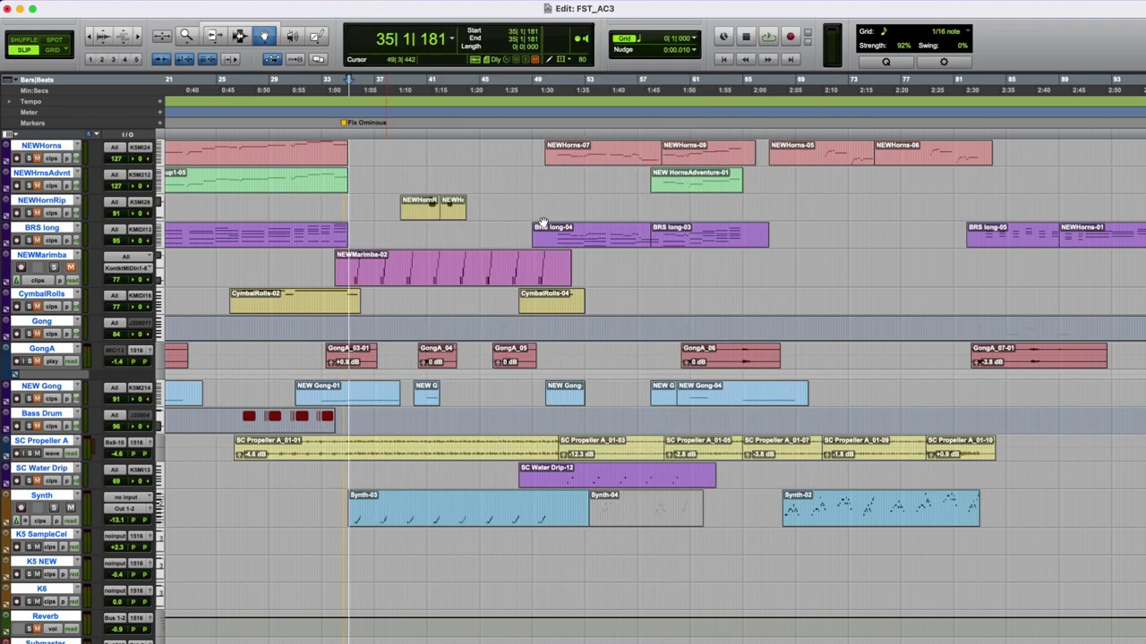
Play the cue onward from bar 51.
left_click(566, 134)
key("space")
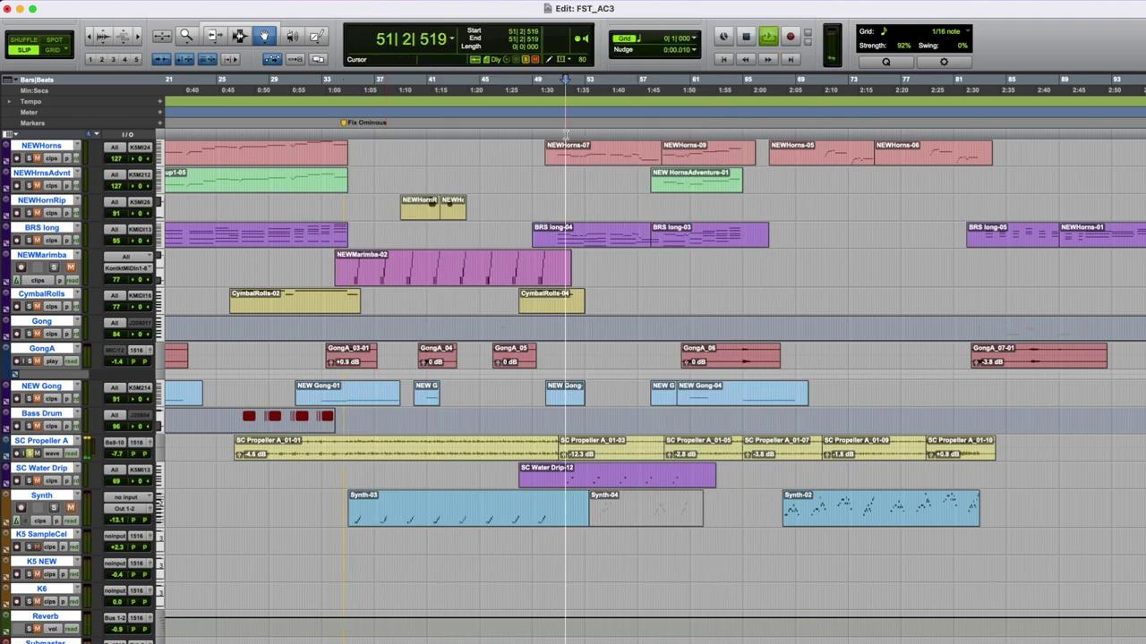